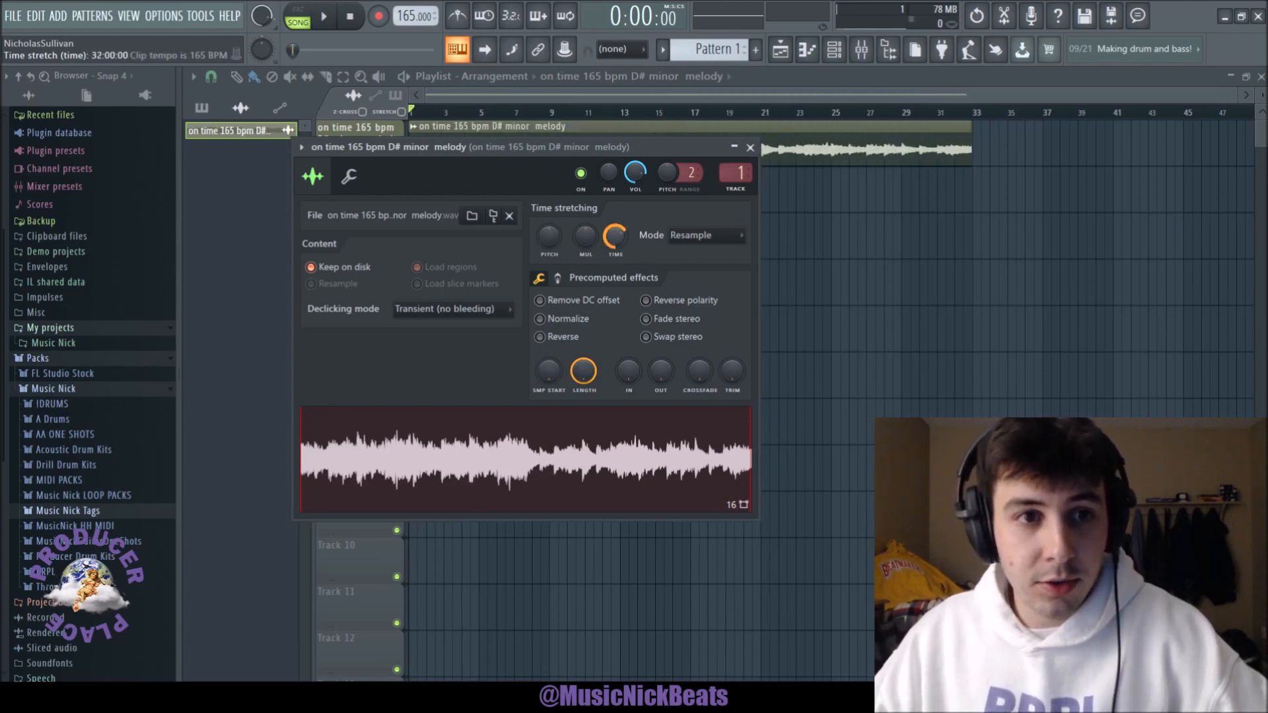
- Set the project tempo to 154 BPM and play back the melody sample at that speed
drag(508, 145, 599, 208)
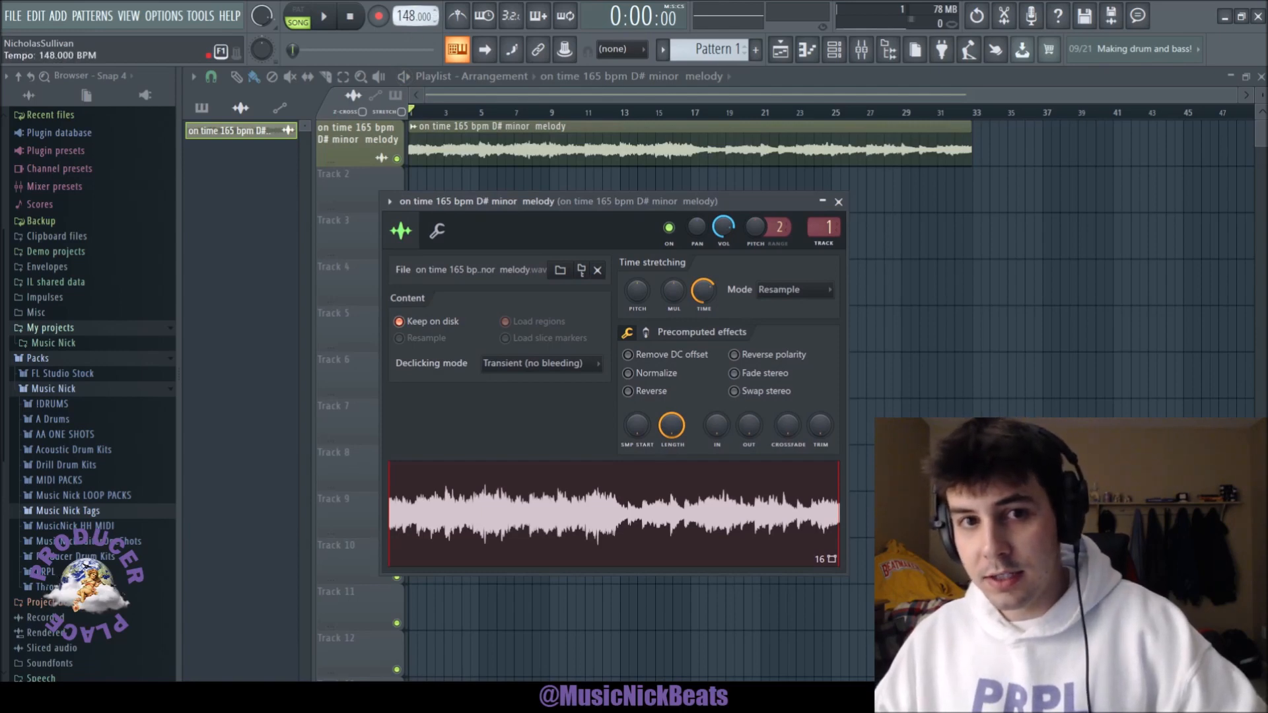
key(space)
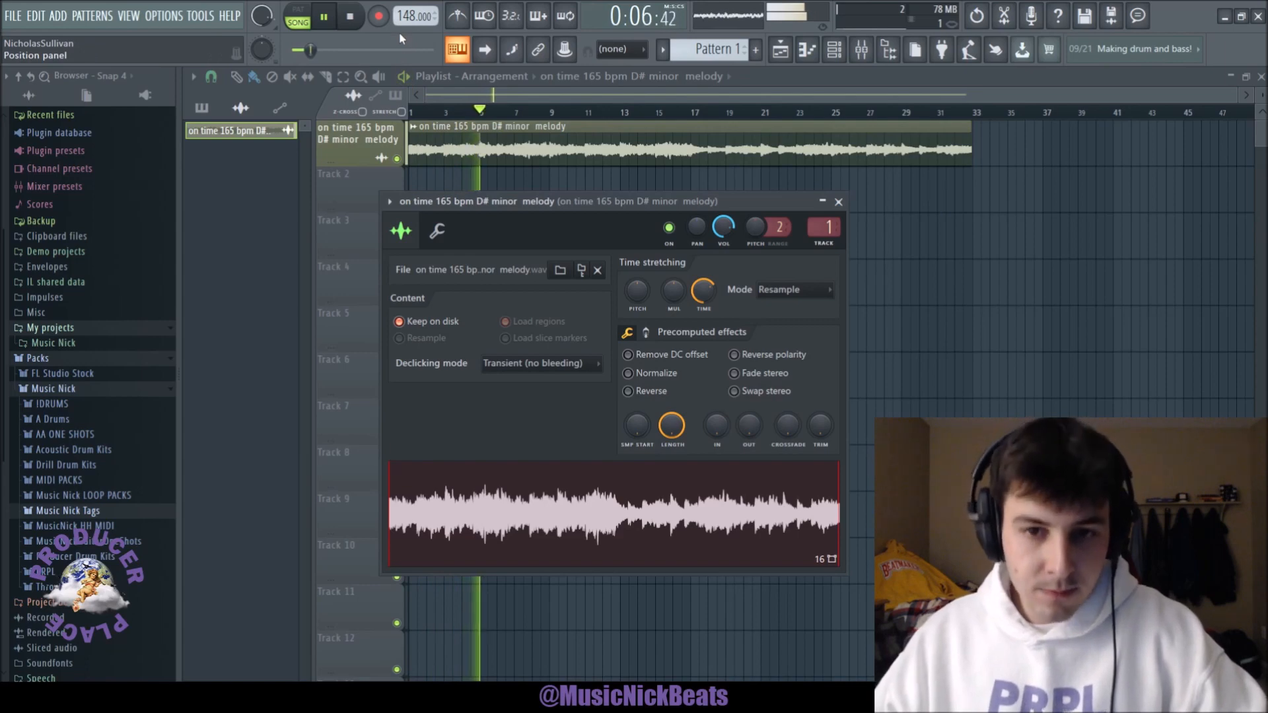
key(space)
drag(401, 18, 401, 14)
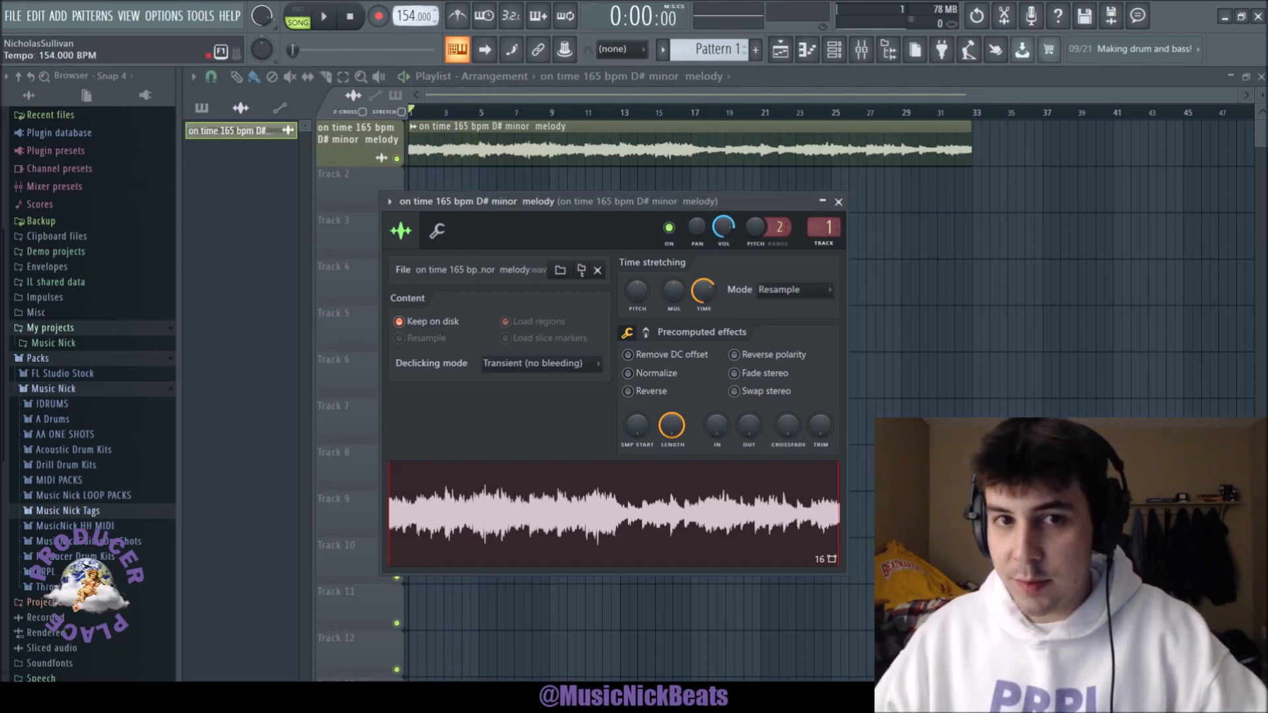
key(space)
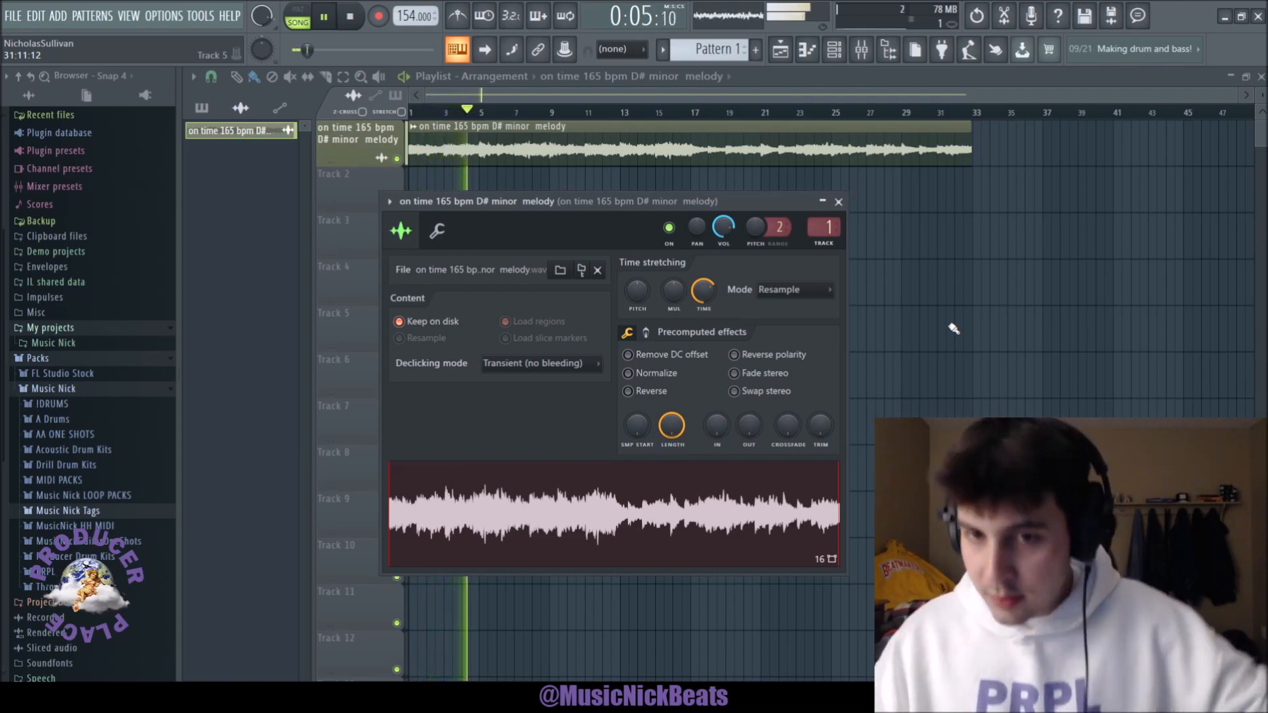
key(space)
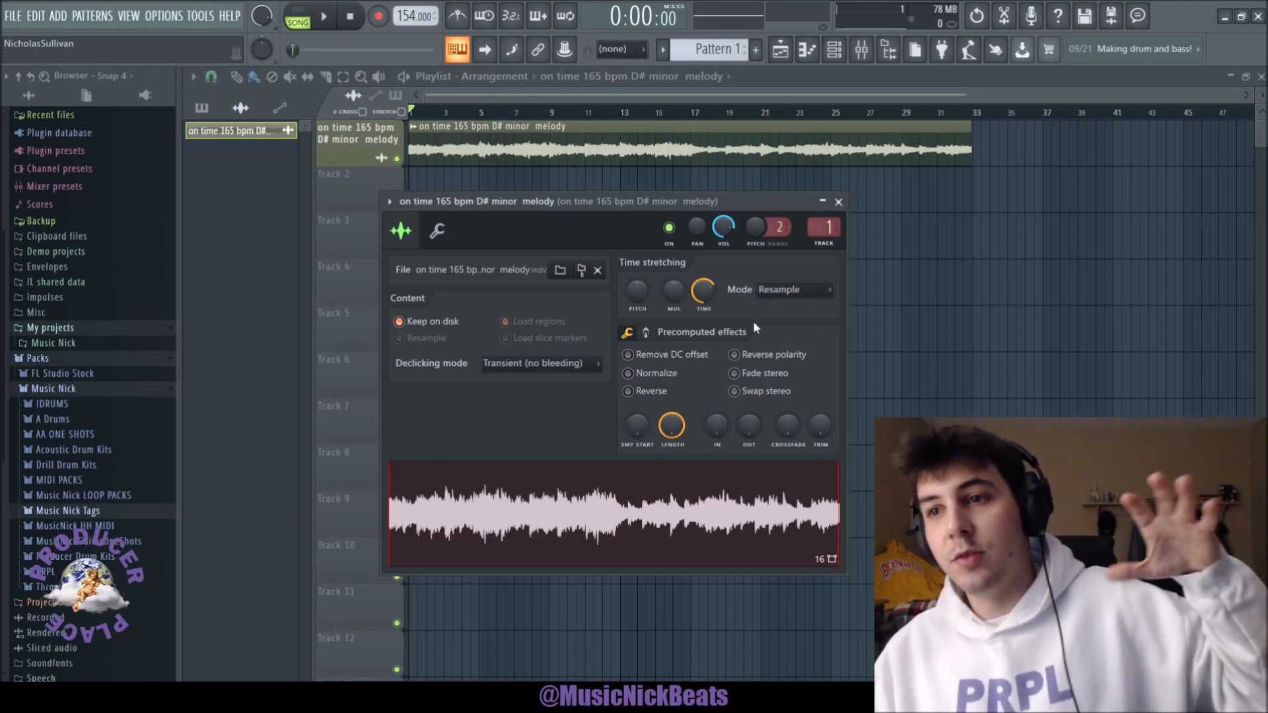
- Set the melody sample's time-stretching mode to Auto and audition the stretched playback
scroll(775, 294, up, 1)
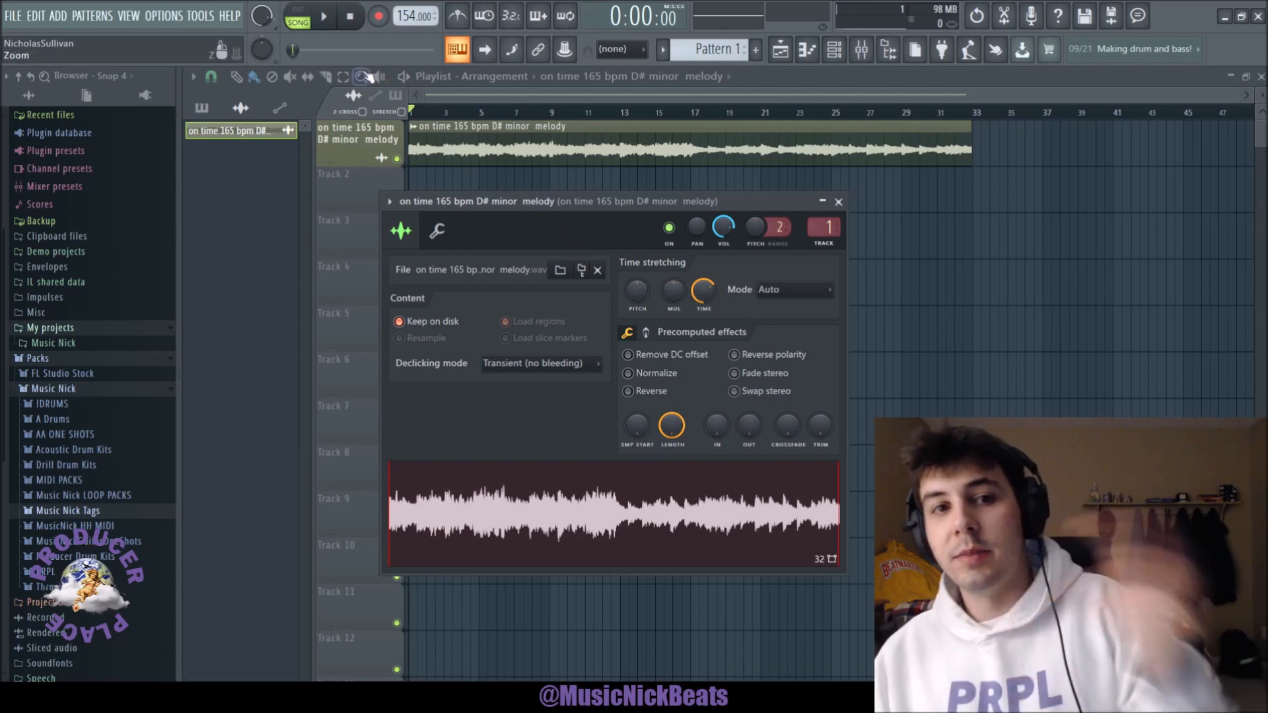
click(327, 18)
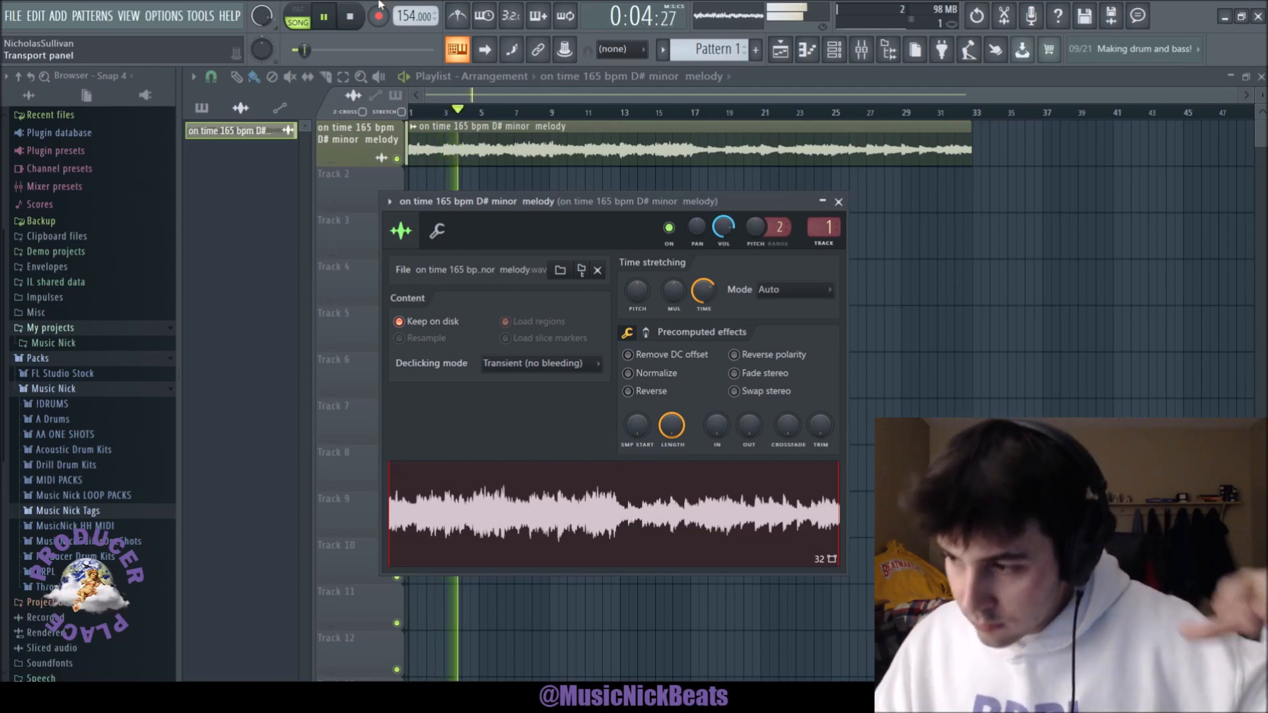
key(space)
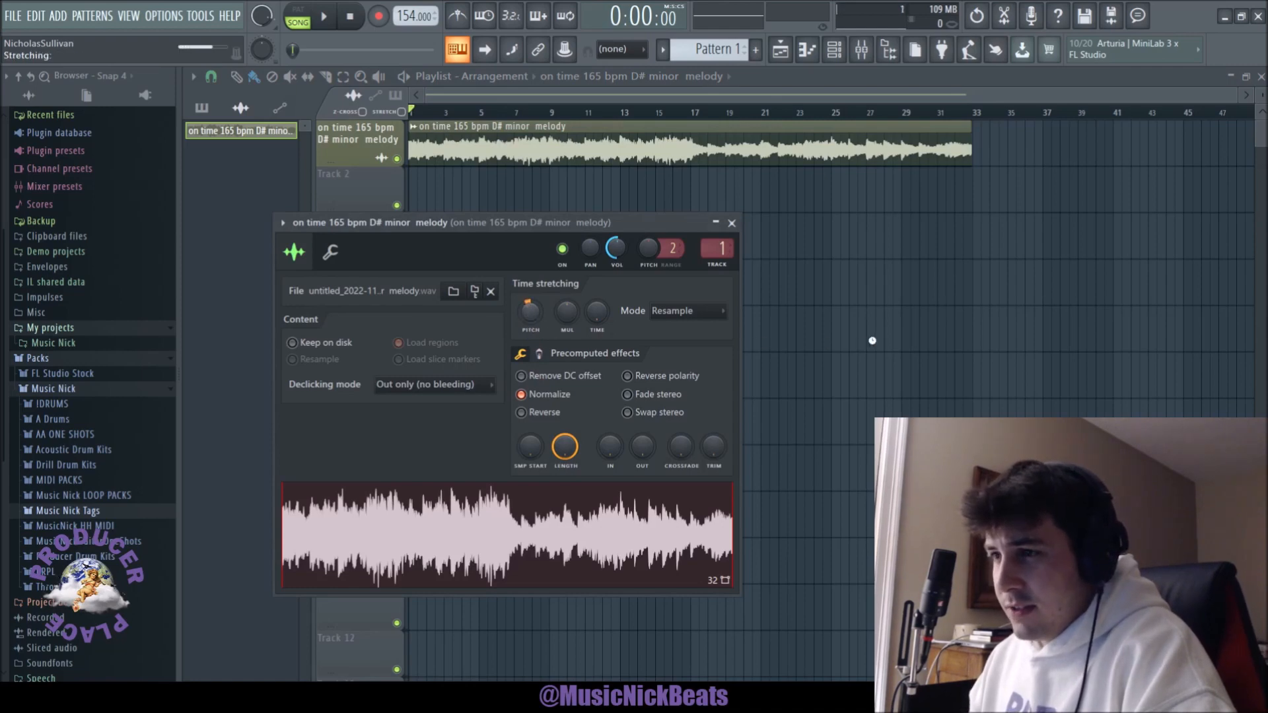
key(space)
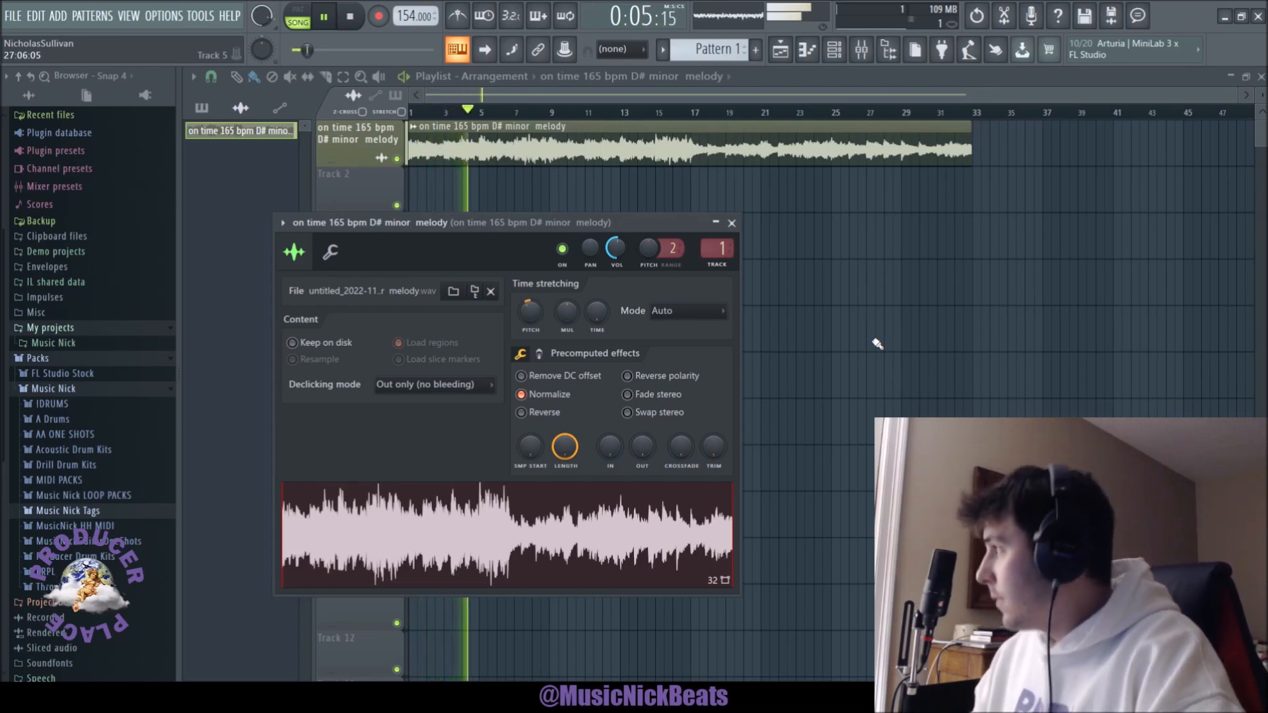
key(space)
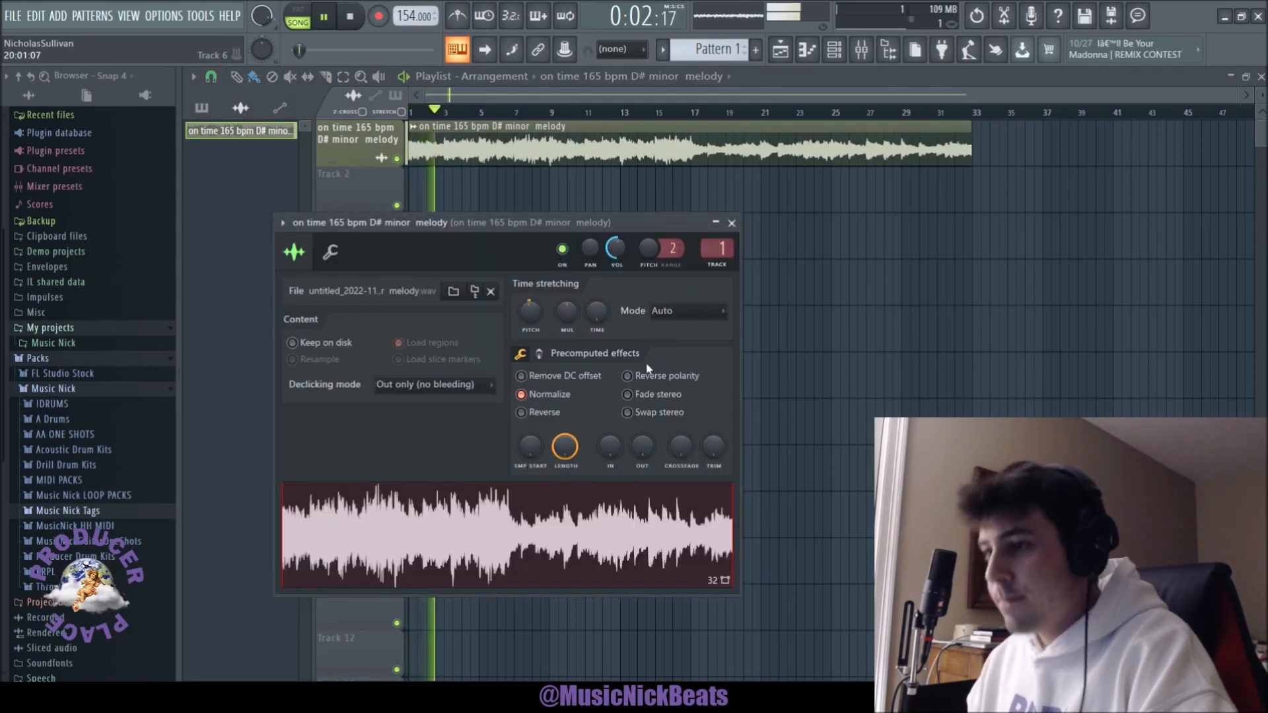
- Adjust the melody's Fruity parametric EQ 2 during playback, lowering band 6 slightly and raising band 3 slightly
click(734, 224)
key(F6)
key(F9)
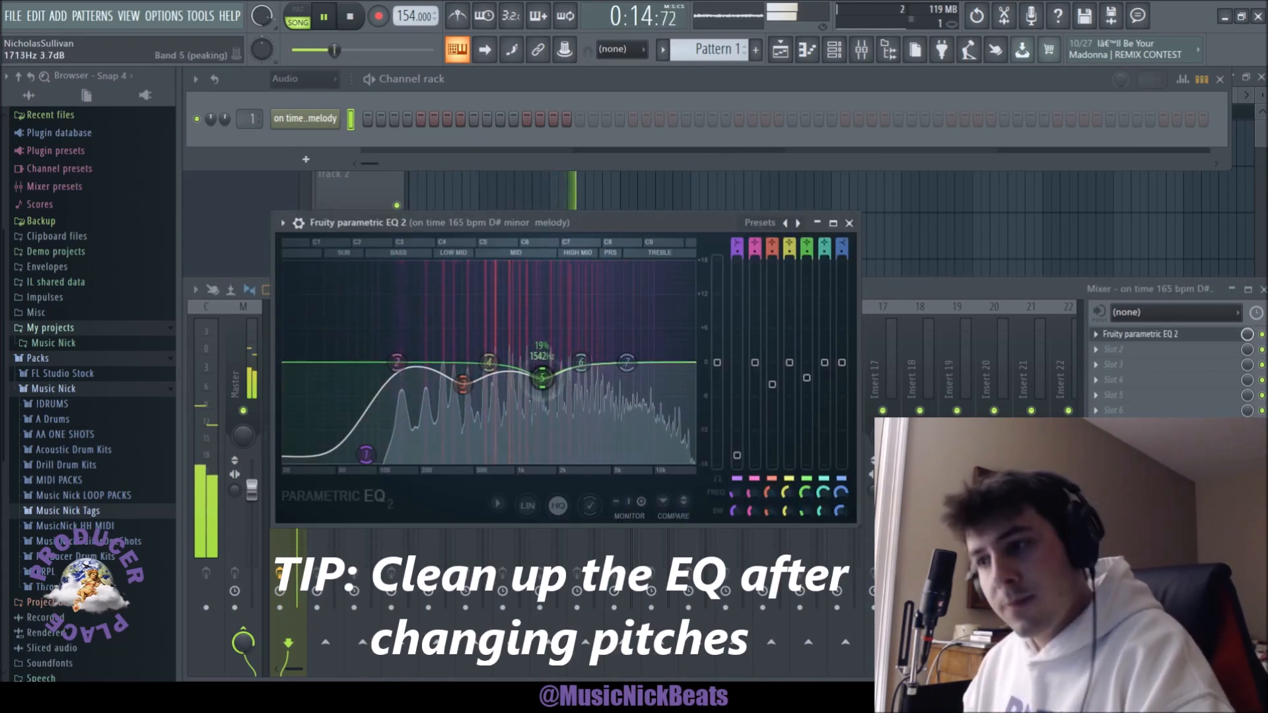
drag(580, 363, 586, 366)
drag(463, 384, 464, 382)
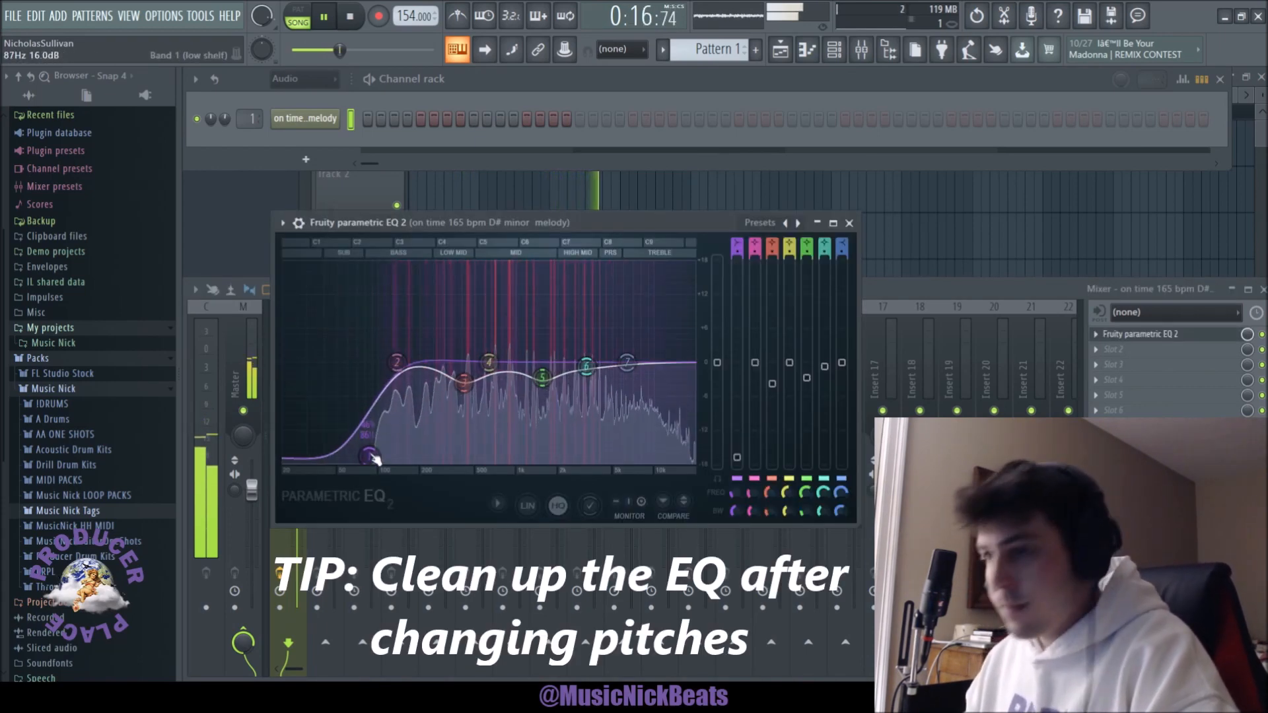
click(849, 223)
key(space)
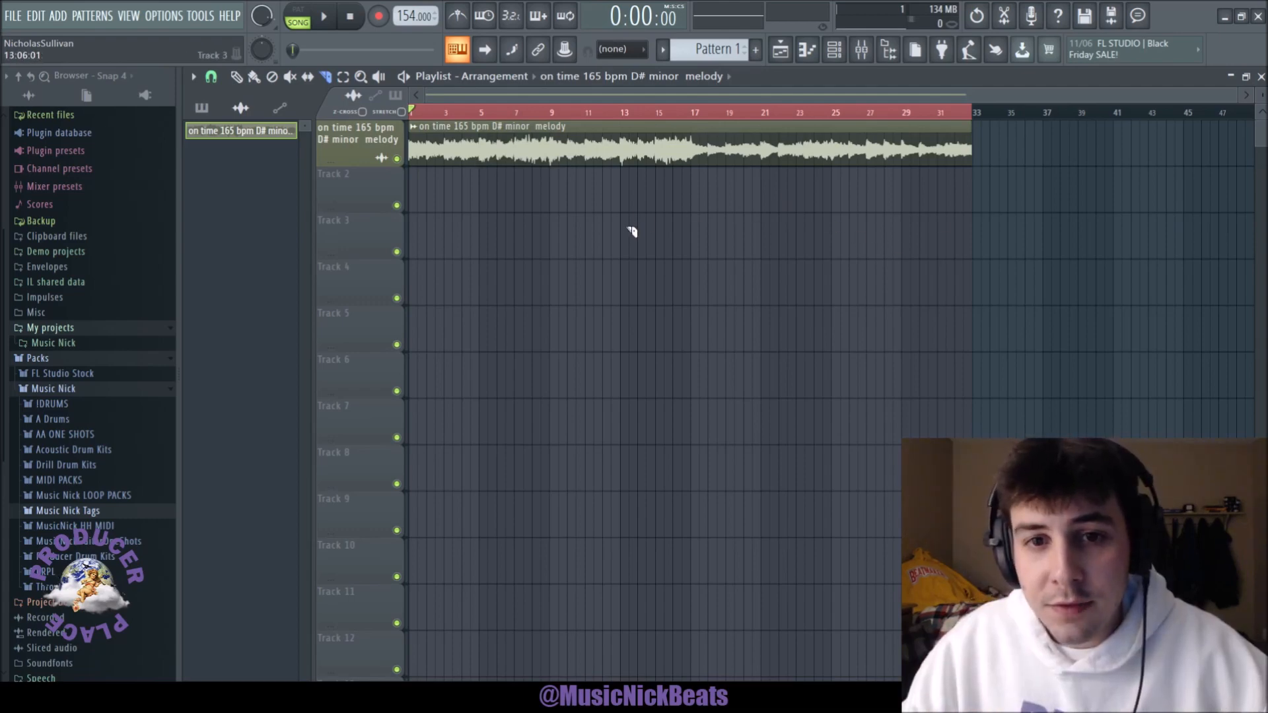
- Slice a short section out of the start of the melody clip in the playlist and audition the cut
drag(631, 235, 585, 311)
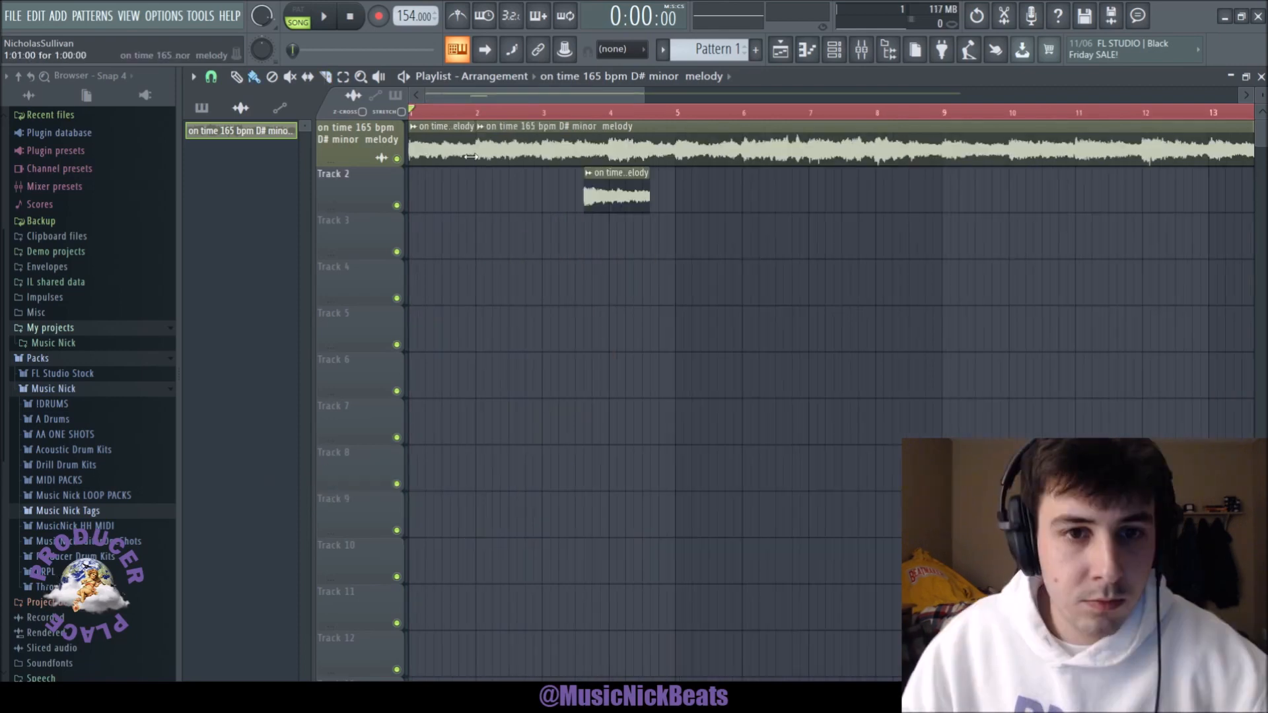
key(space)
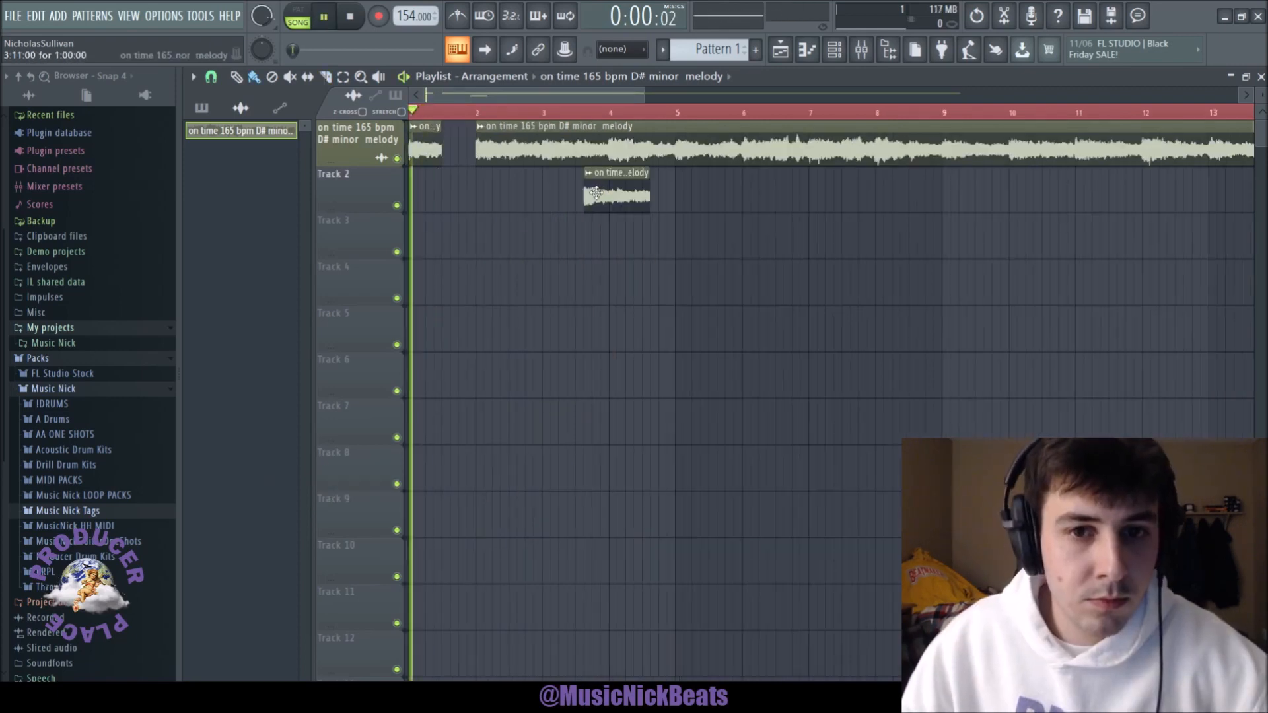
key(space)
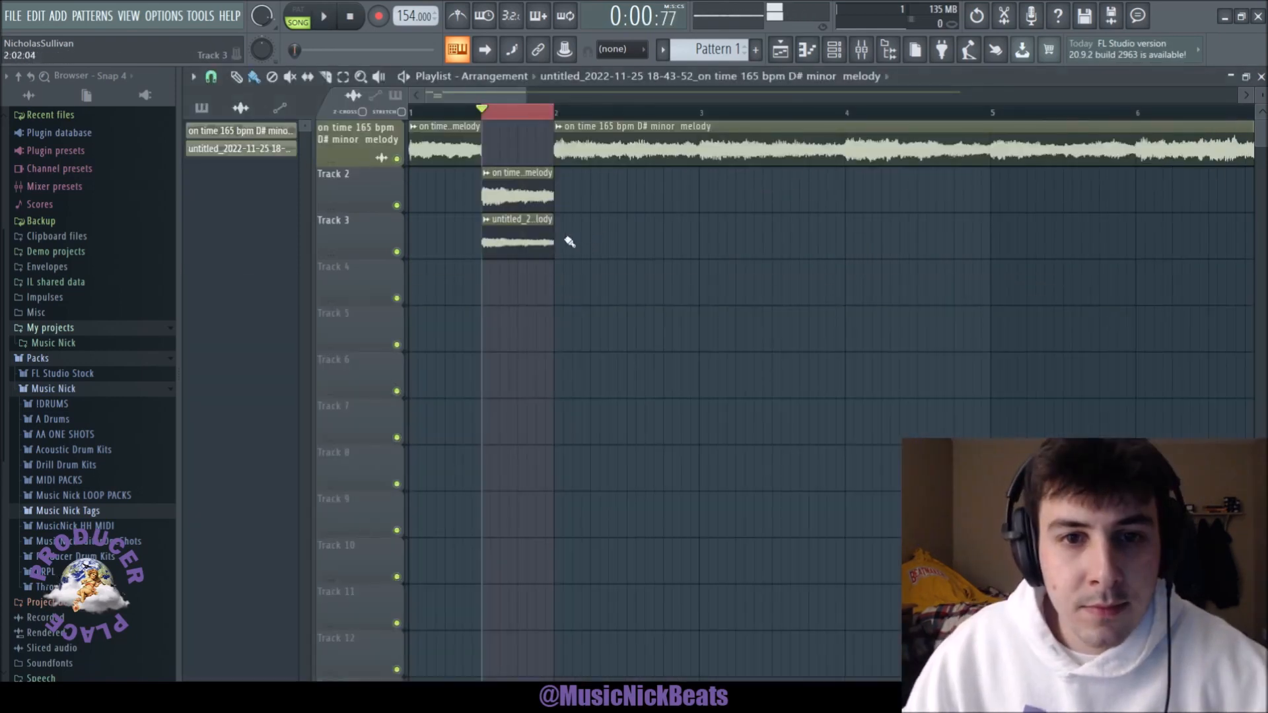
- Move the bounced melody section from Track 3 to Track 2, reverse it, and play it back
drag(509, 231, 504, 192)
double_click(511, 195)
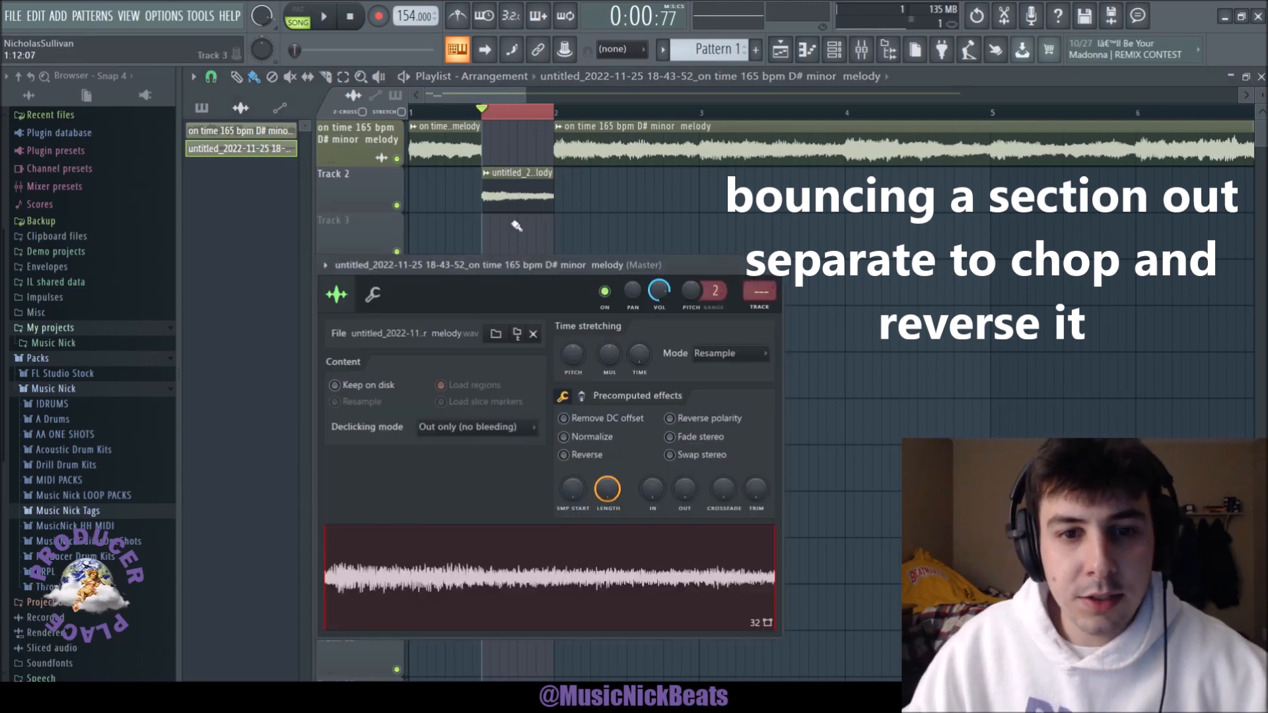
click(564, 454)
click(770, 264)
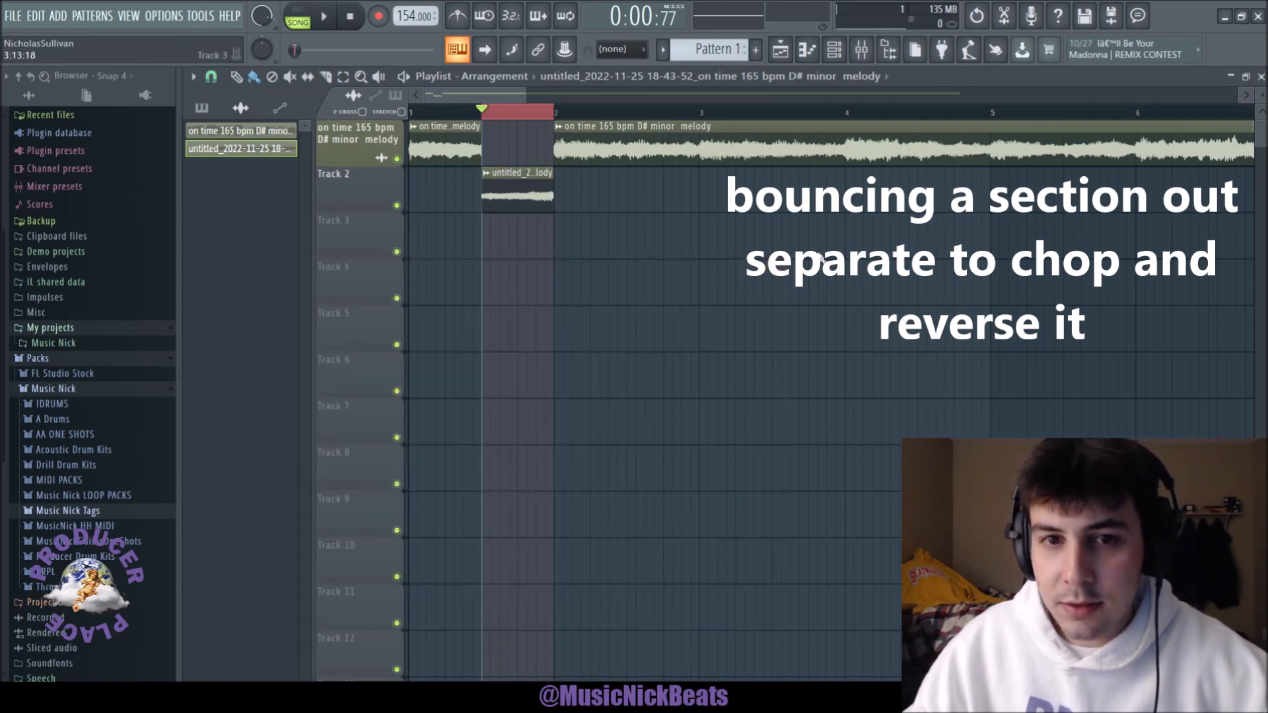
key(space)
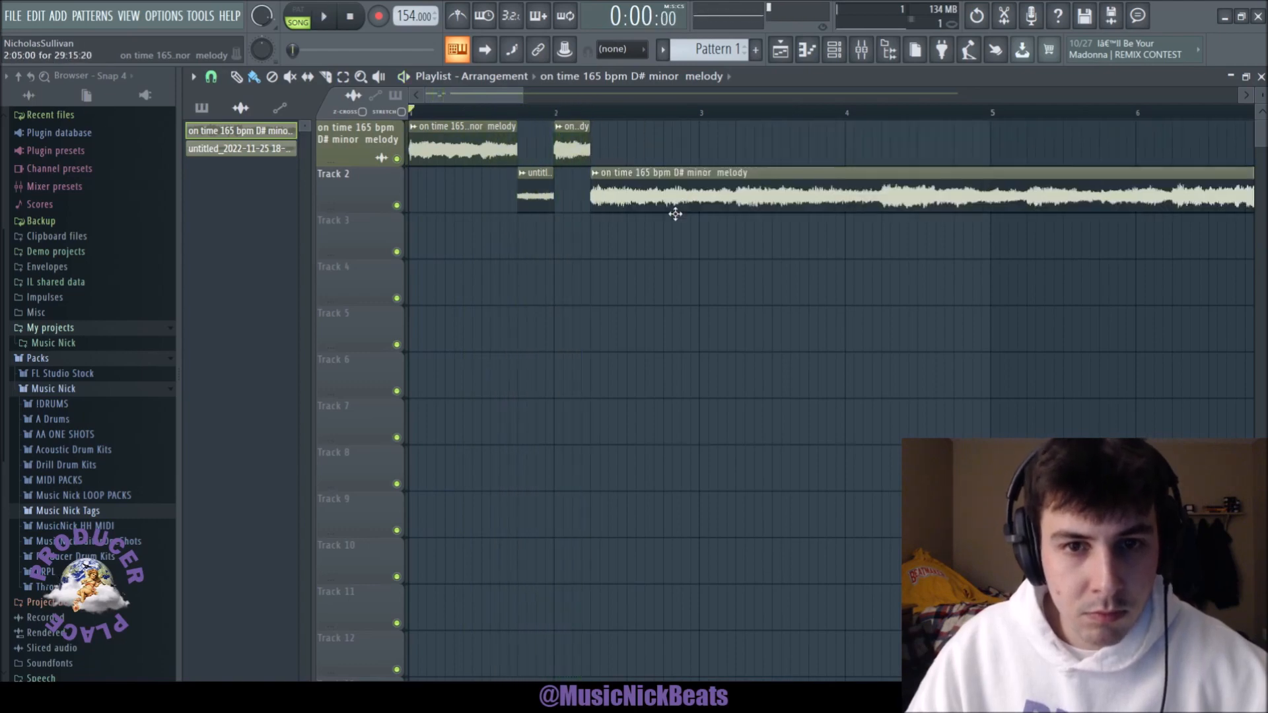
- Move the long remaining melody clip from Track 2 up to Track 1 at bar 3 and play the chopped sequence
key(space)
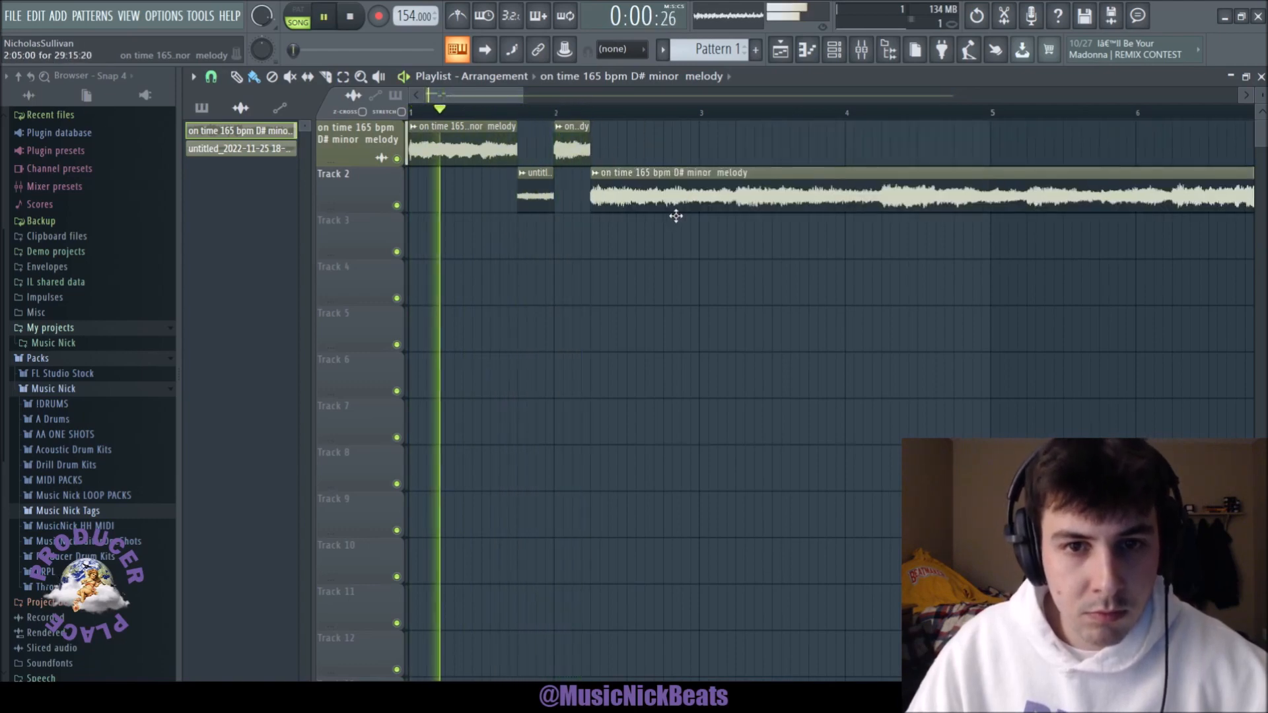
ctrl+scroll(660, 258, down, 3)
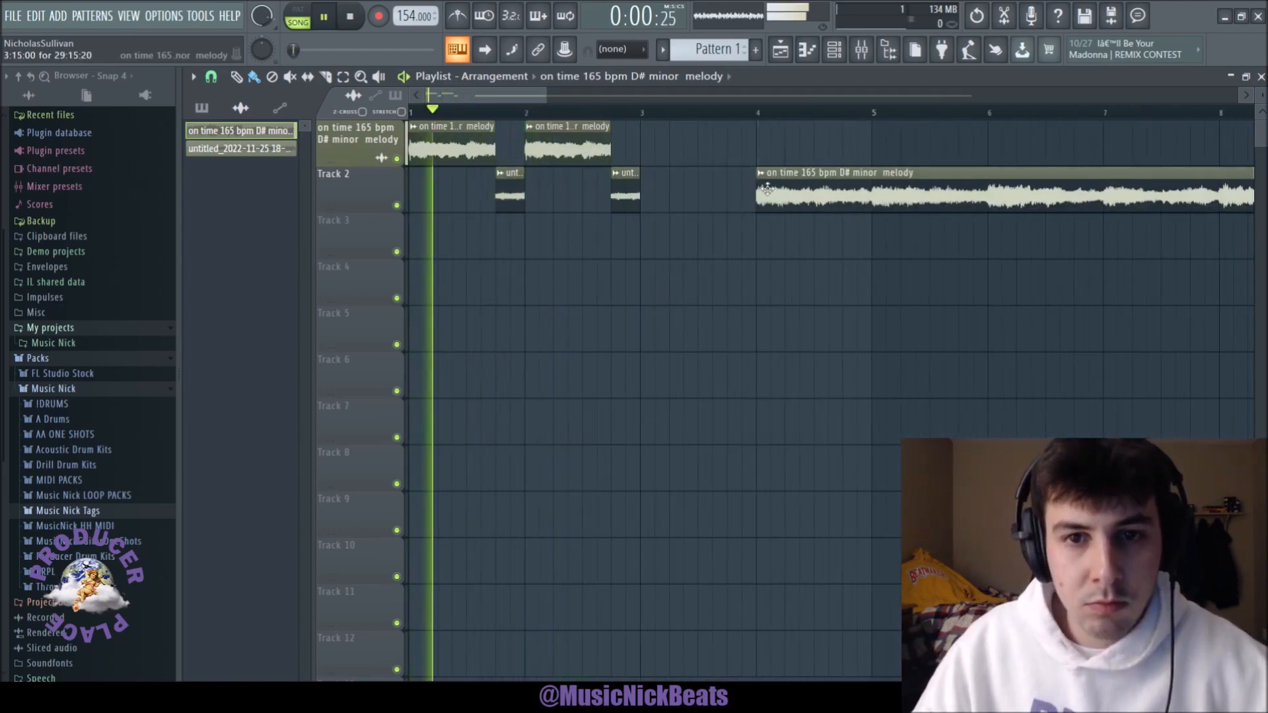
drag(753, 172, 664, 123)
ctrl+scroll(670, 211, down, 5)
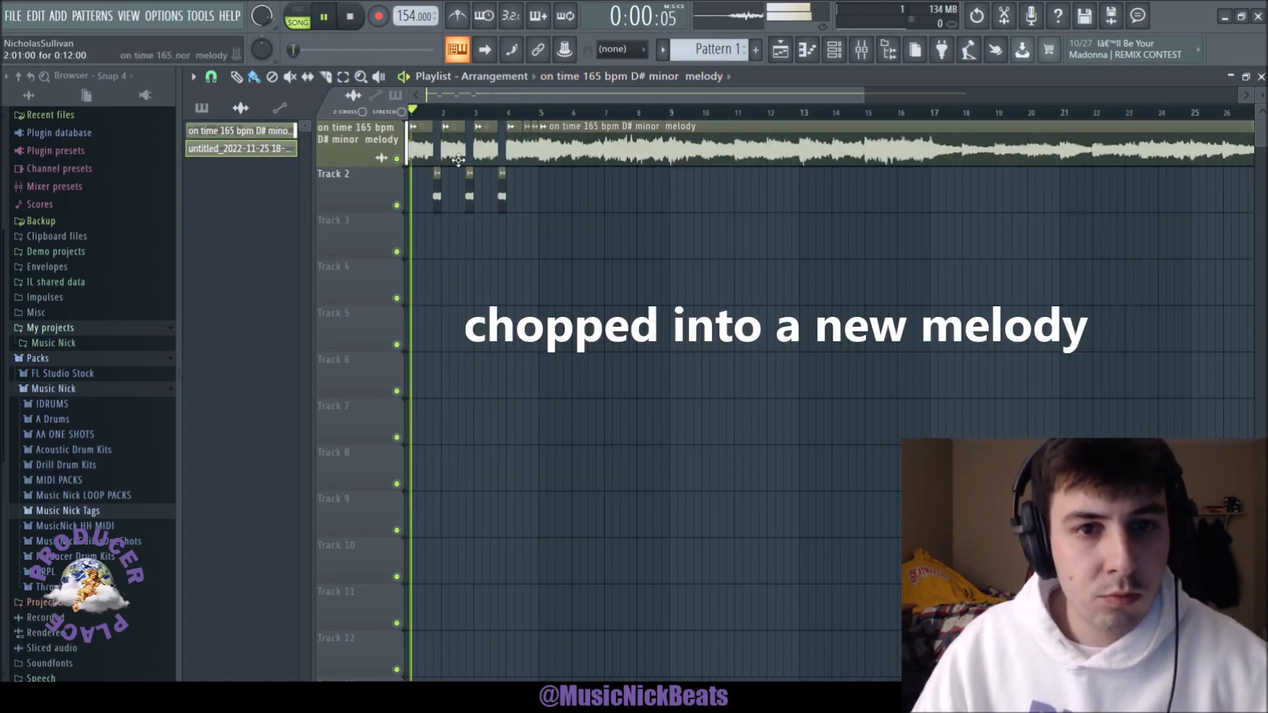
scroll(581, 249, down, 2)
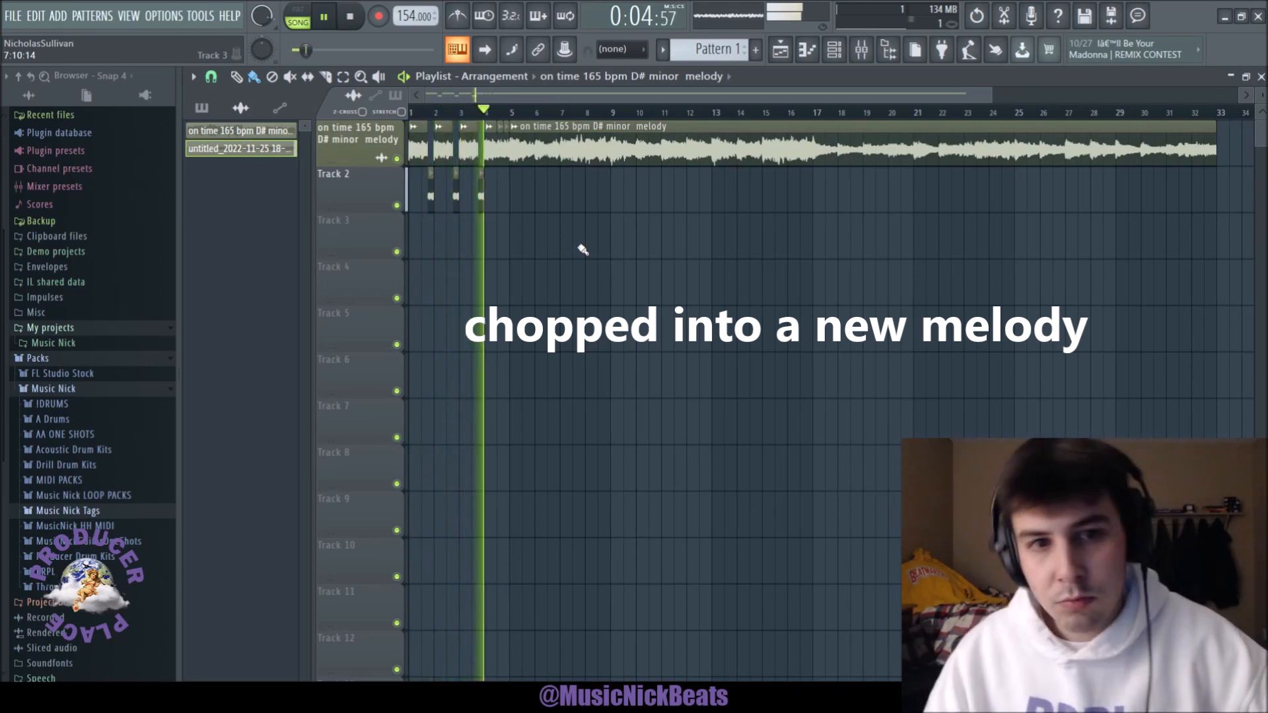
key(space)
- Trim the Track 1 melody clip in bar 4 to end just before bar 5, and select the chopped clips in bars 5 to 8
scroll(508, 186, up, 3)
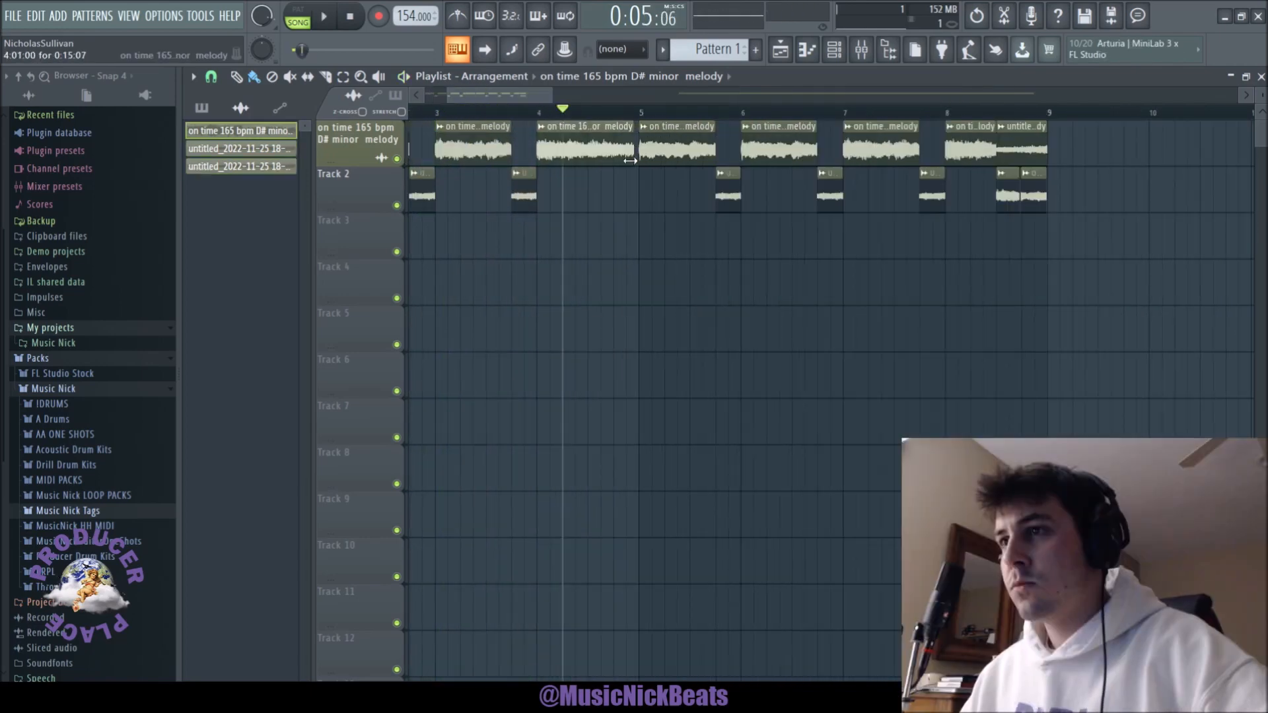
key(space)
key(space)
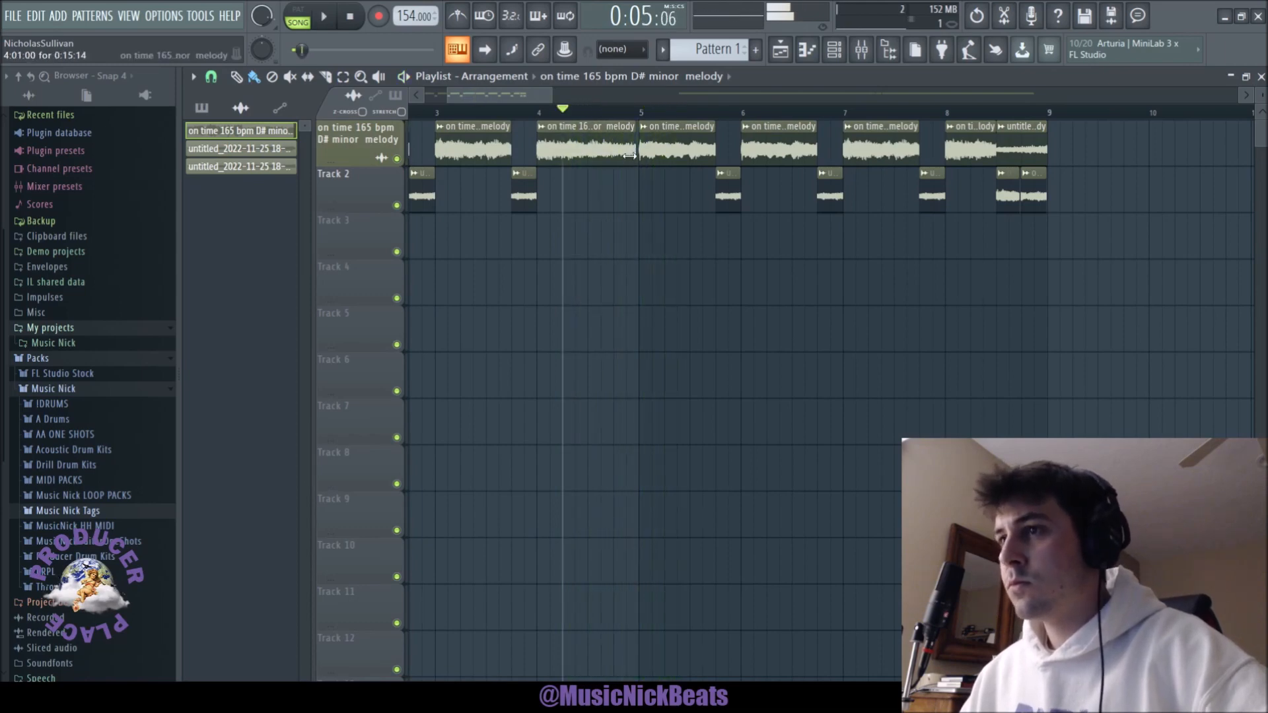
scroll(629, 165, up, 3)
drag(642, 160, 637, 158)
scroll(631, 165, down, 4)
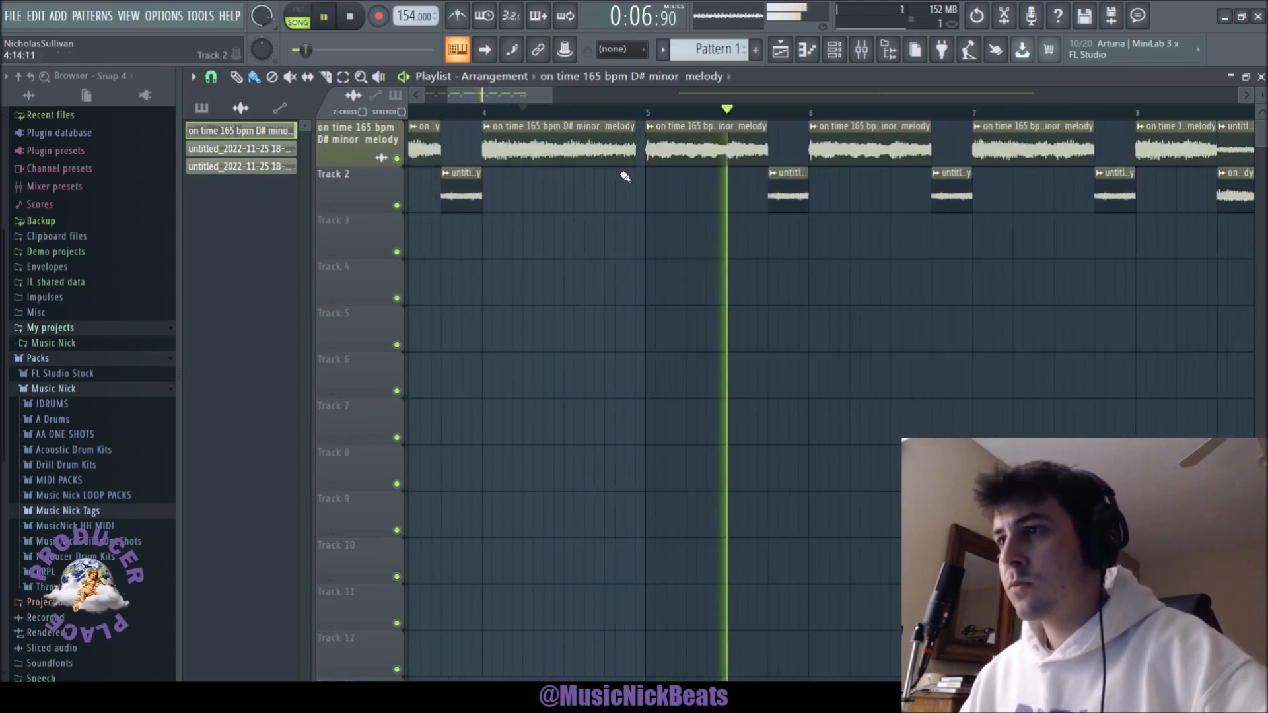
drag(893, 210, 621, 136)
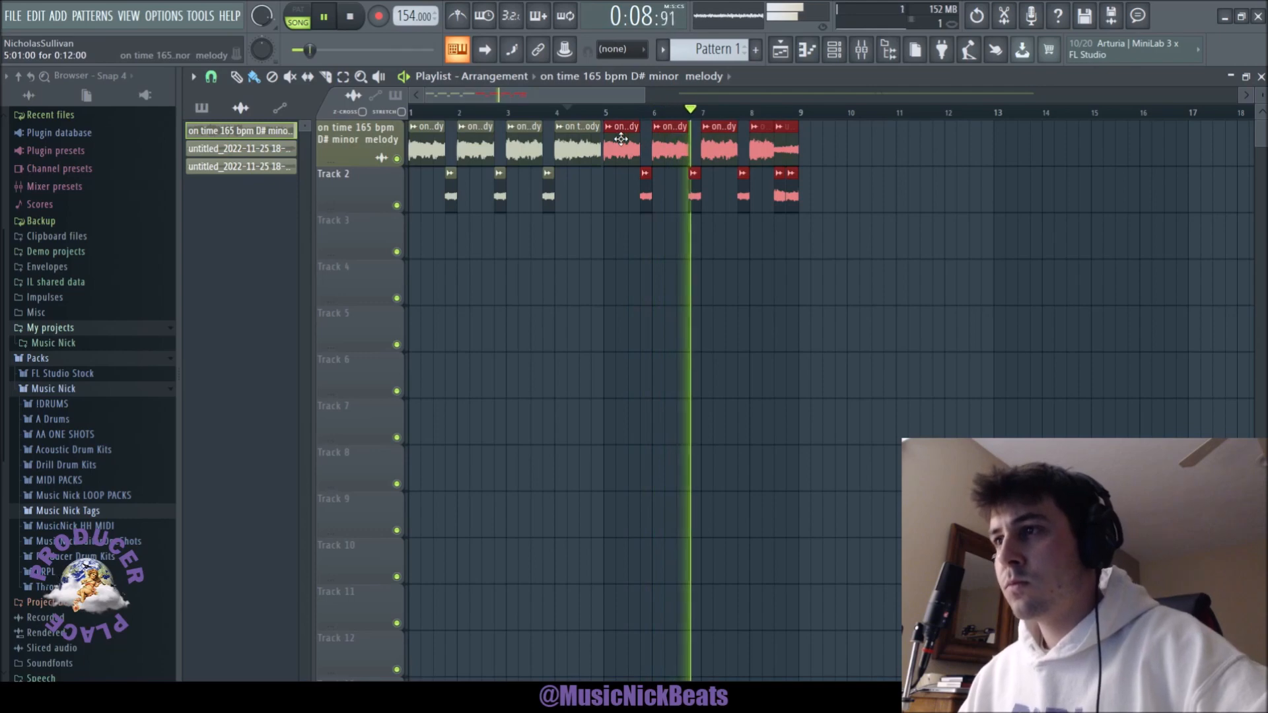
click(833, 205)
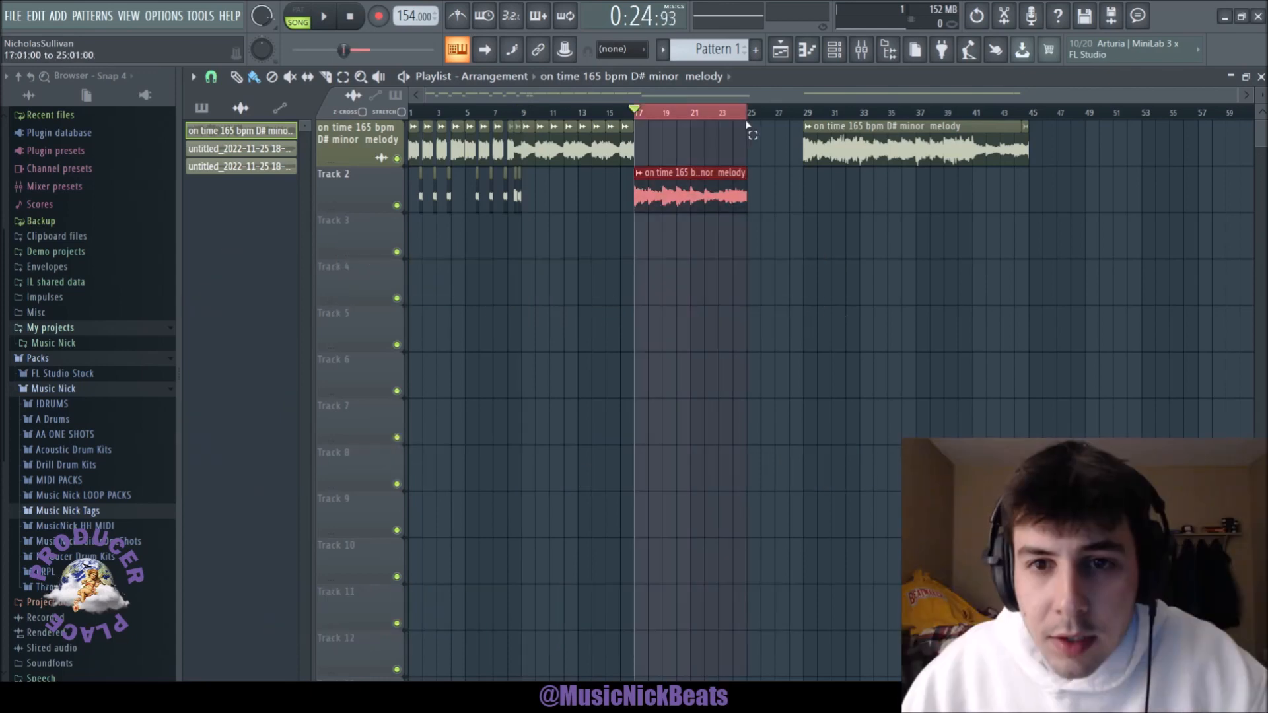
- Arm the melody's mixer track for recording and render the selected section from bar 17 to bar 25 as a WAV clip
key(F6)
key(F9)
key(space)
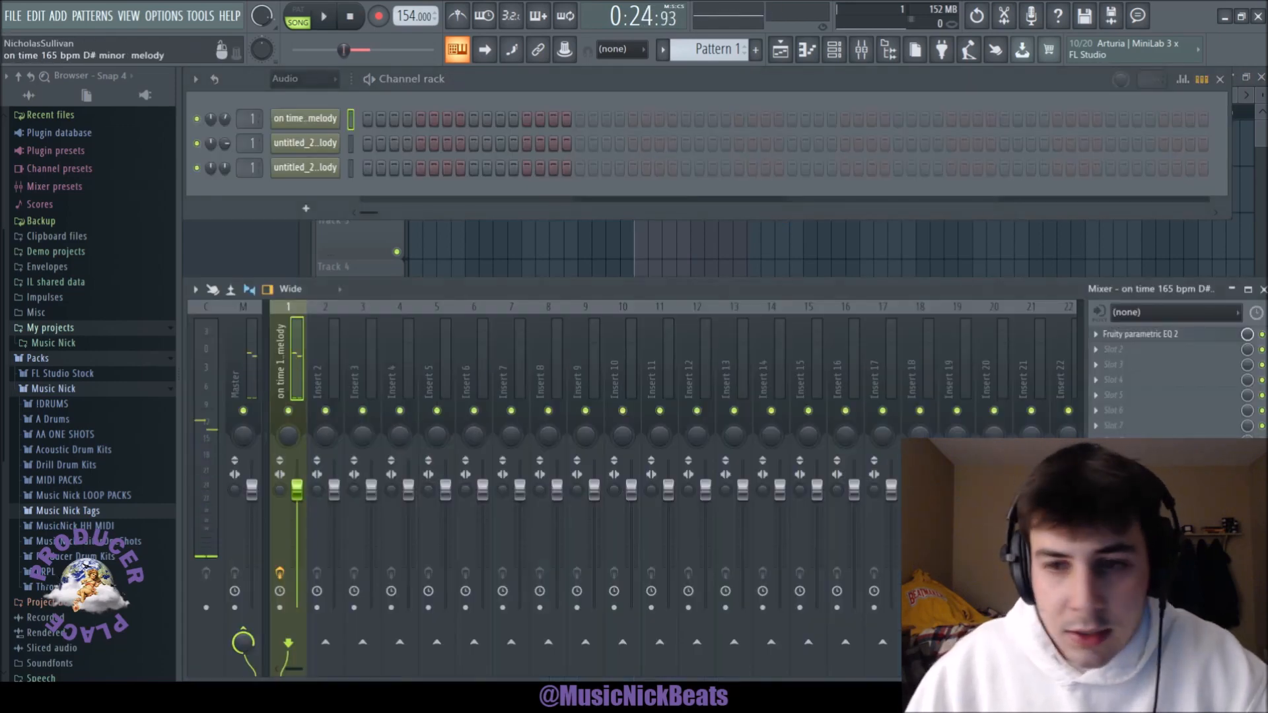
click(279, 607)
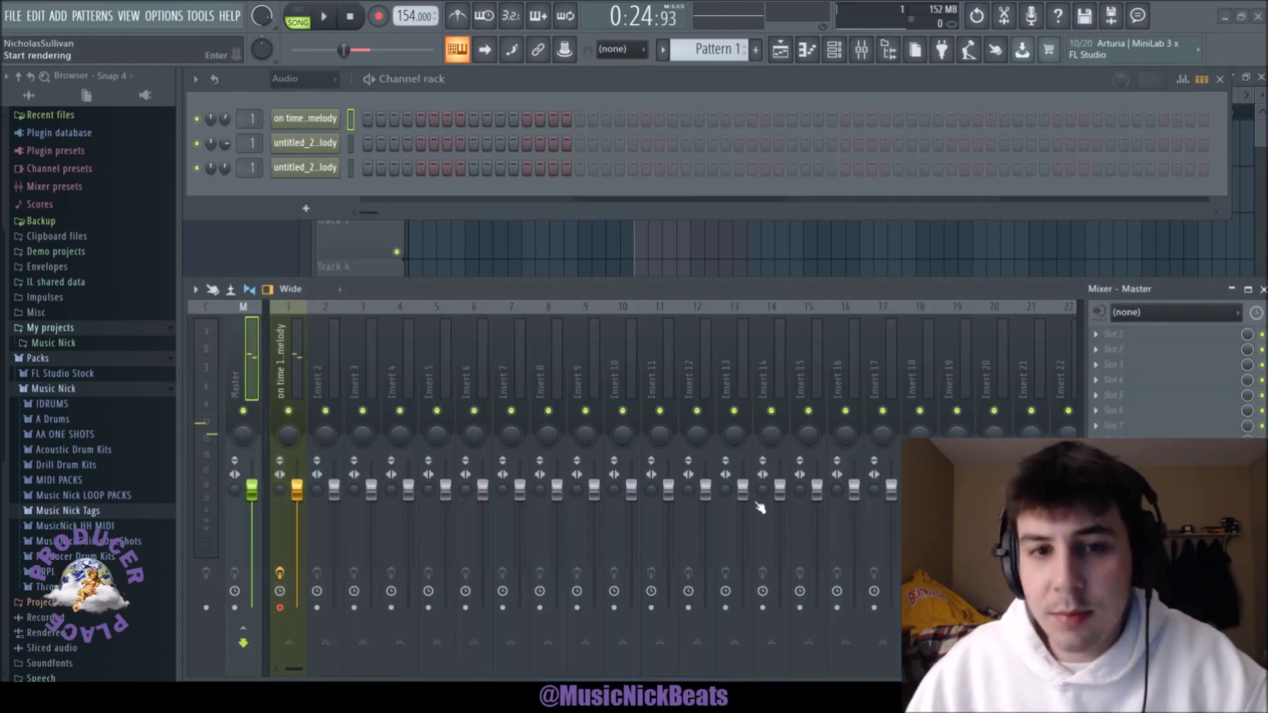
key(alt+r)
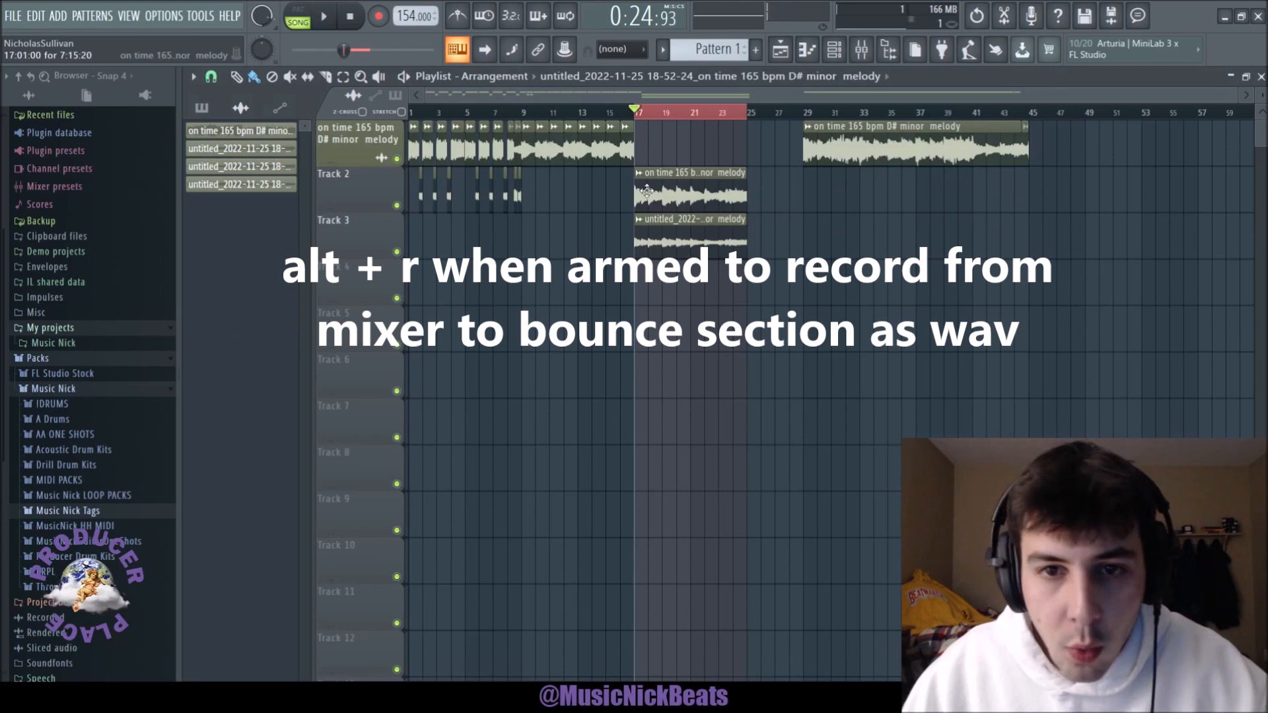
- Replace the original melody section at bar 17 on Track 2 with the bounced clip and reverse it
right_click(646, 190)
drag(671, 232, 662, 188)
double_click(661, 189)
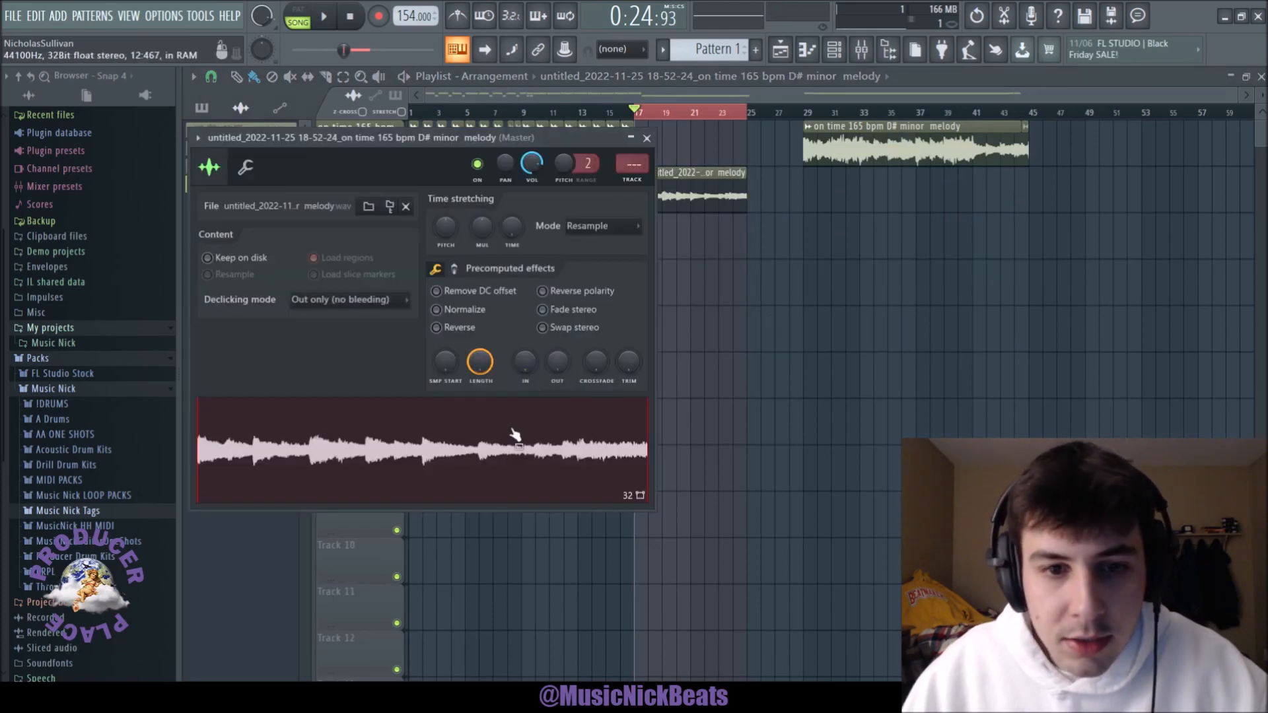
click(457, 328)
key(space)
click(646, 137)
- Audition the reversed clip on Track 2 from bar 21 and trim its start to bar 21
scroll(669, 303, up, 3)
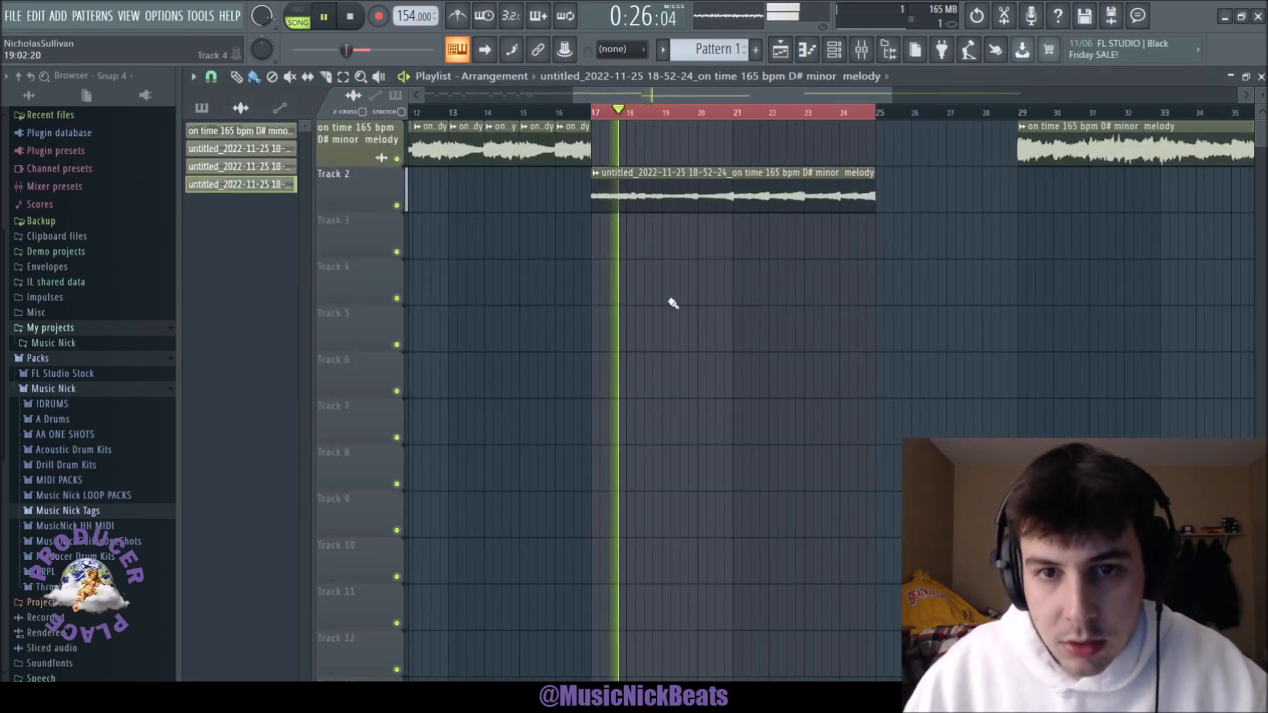
scroll(669, 303, up, 2)
click(776, 113)
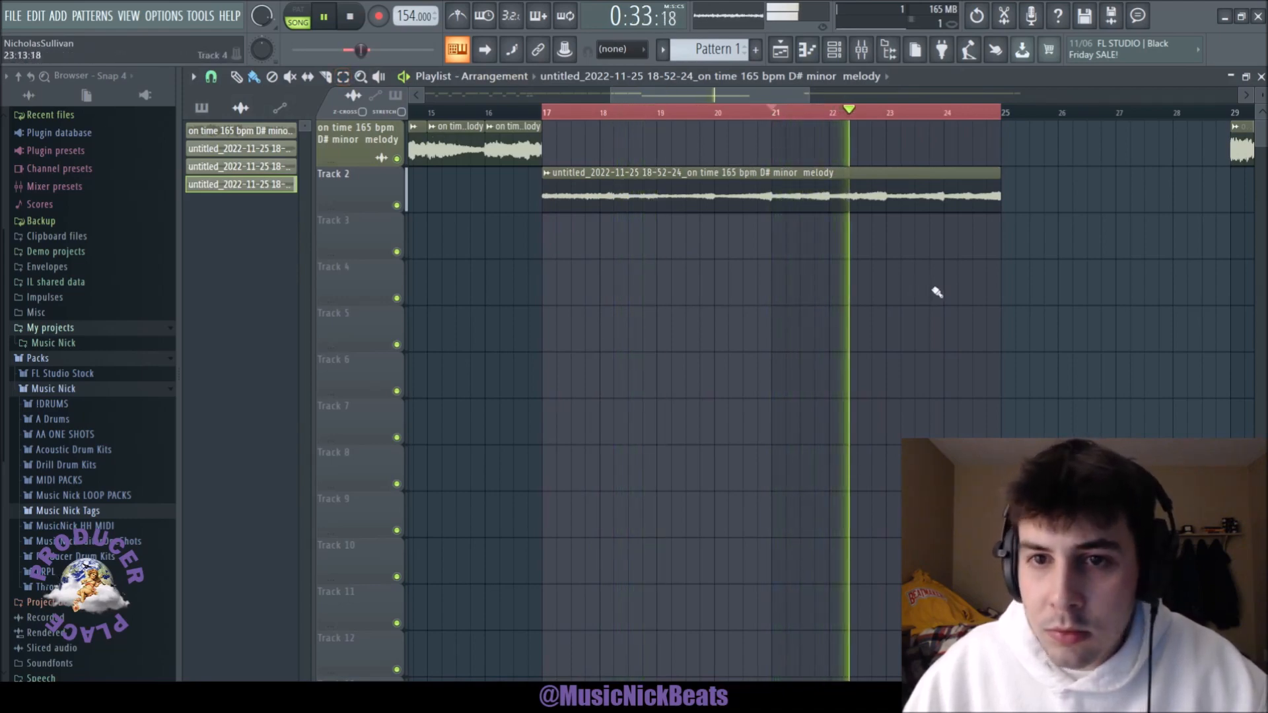
scroll(936, 292, down, 1)
key(space)
drag(596, 204, 808, 205)
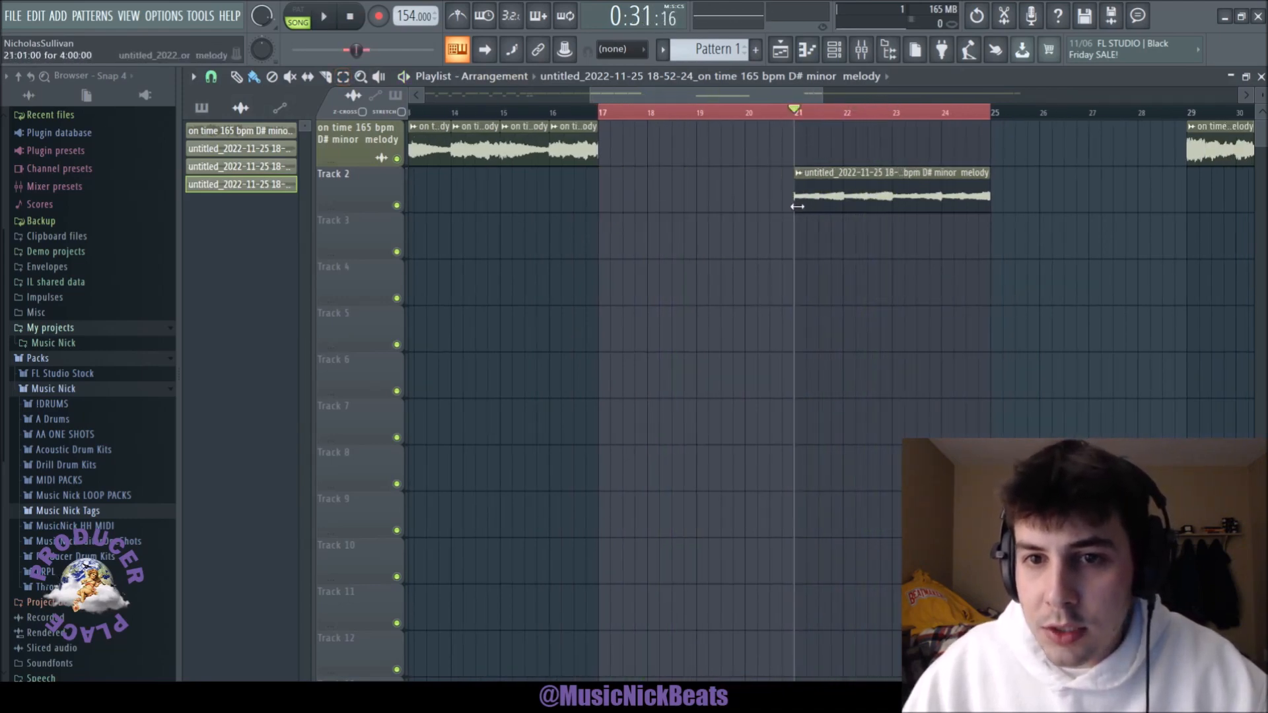
- Slice the reversed Track 2 clip at bars 22, 23 and 24, and rearrange the slices on Track 3 from bar 17 to bar 21
scroll(982, 271, up, 2)
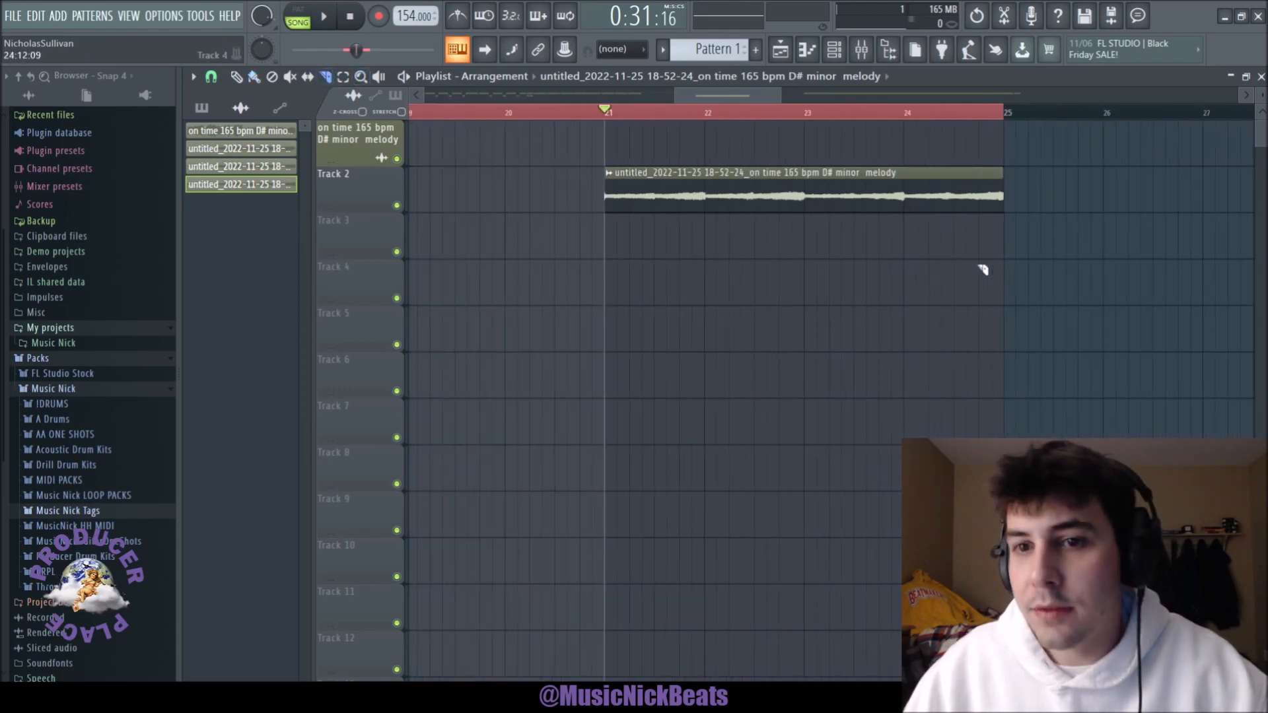
click(795, 208)
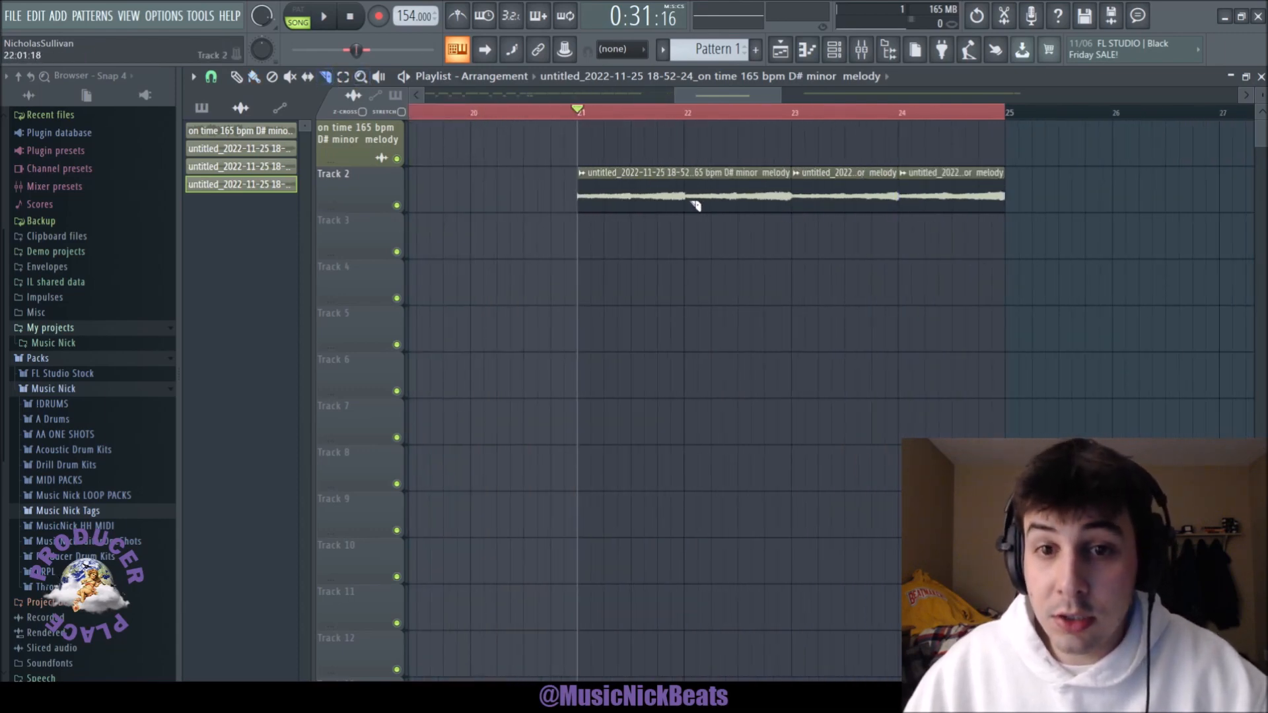
scroll(589, 237, down, 3)
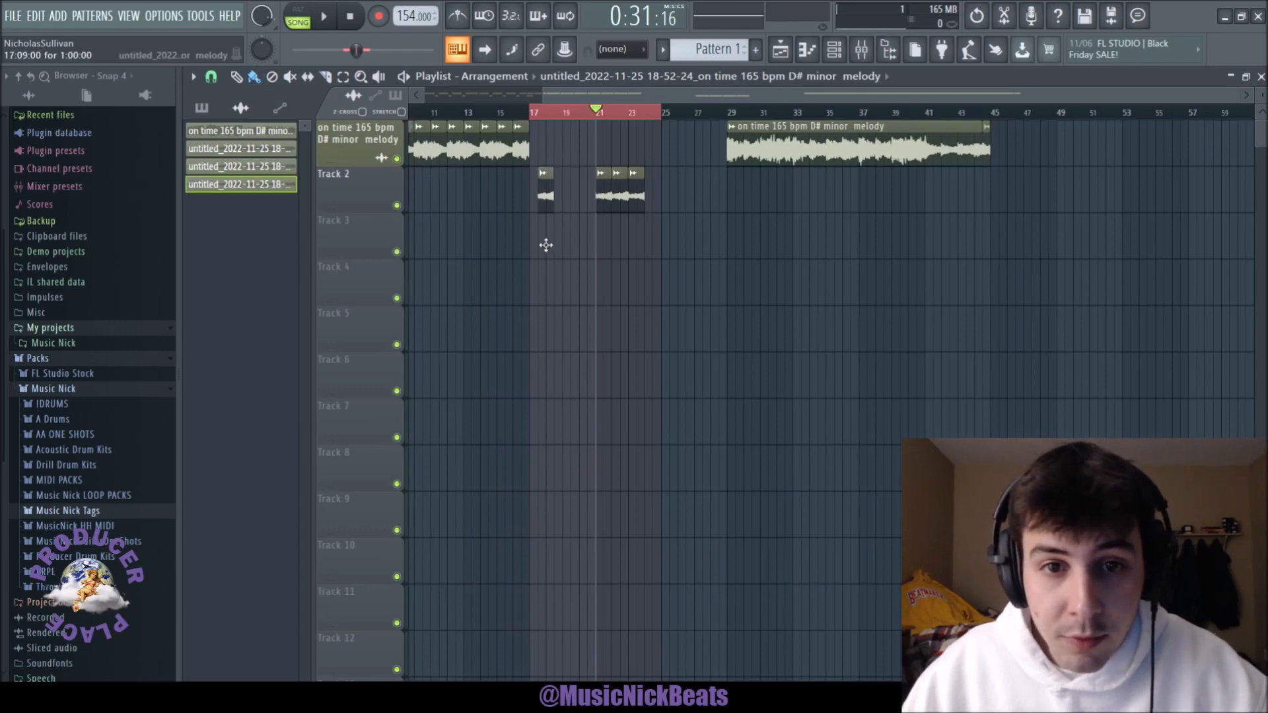
drag(535, 261, 536, 261)
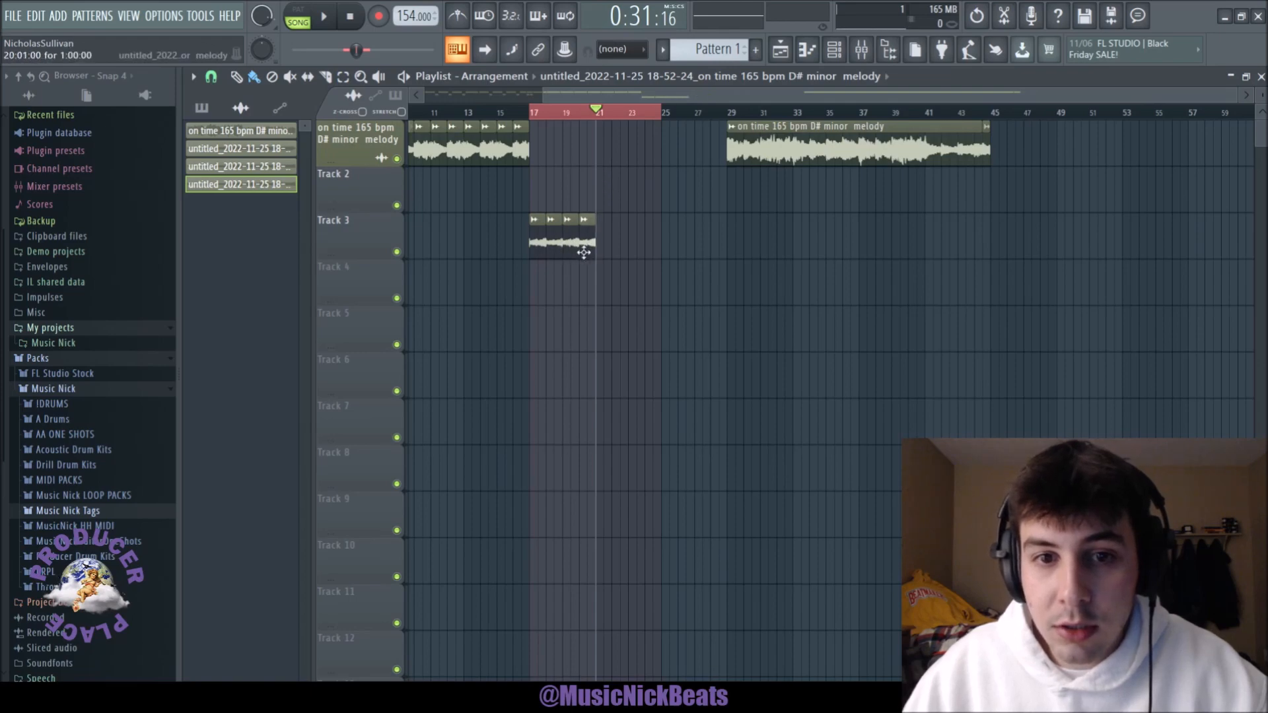
- Audition the rearranged slices on Track 3 from bar 17
click(536, 113)
key(space)
scroll(627, 284, down, 2)
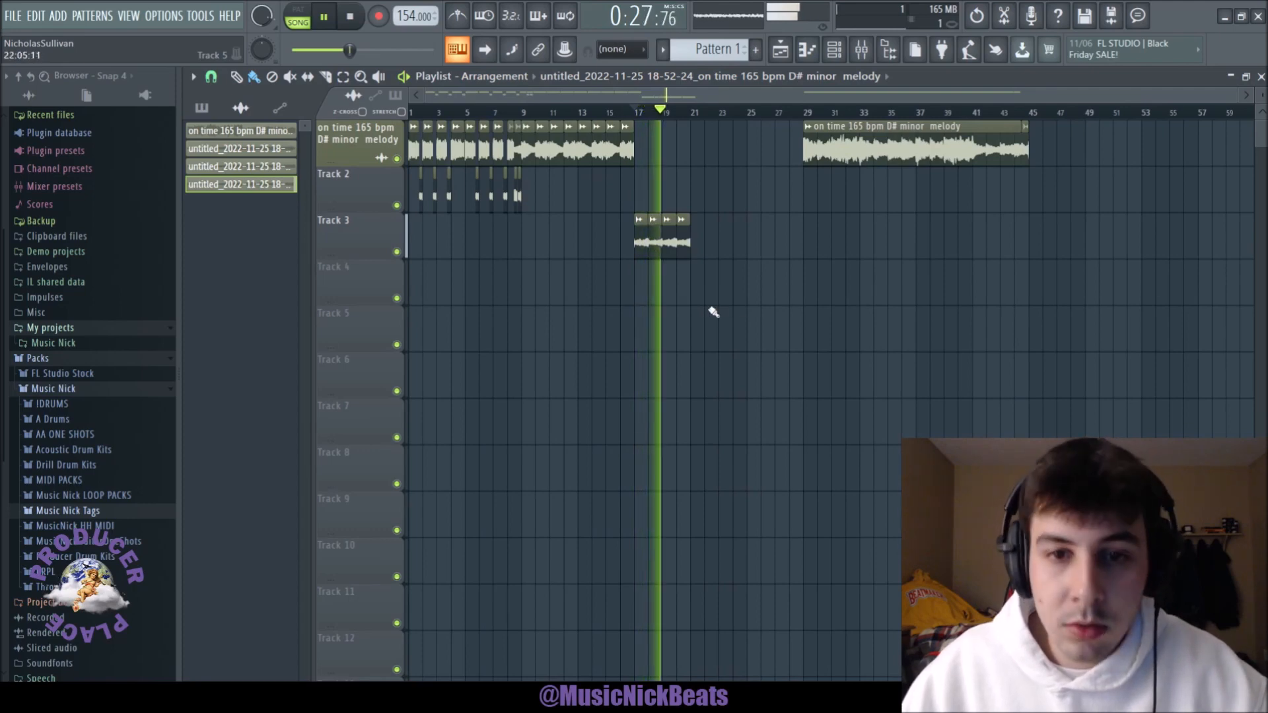
scroll(723, 318, up, 2)
- Place the reversed melody over bars 17 to 25 as two four-bar clips and adjust the pitch of a unique copy
drag(699, 284, 570, 187)
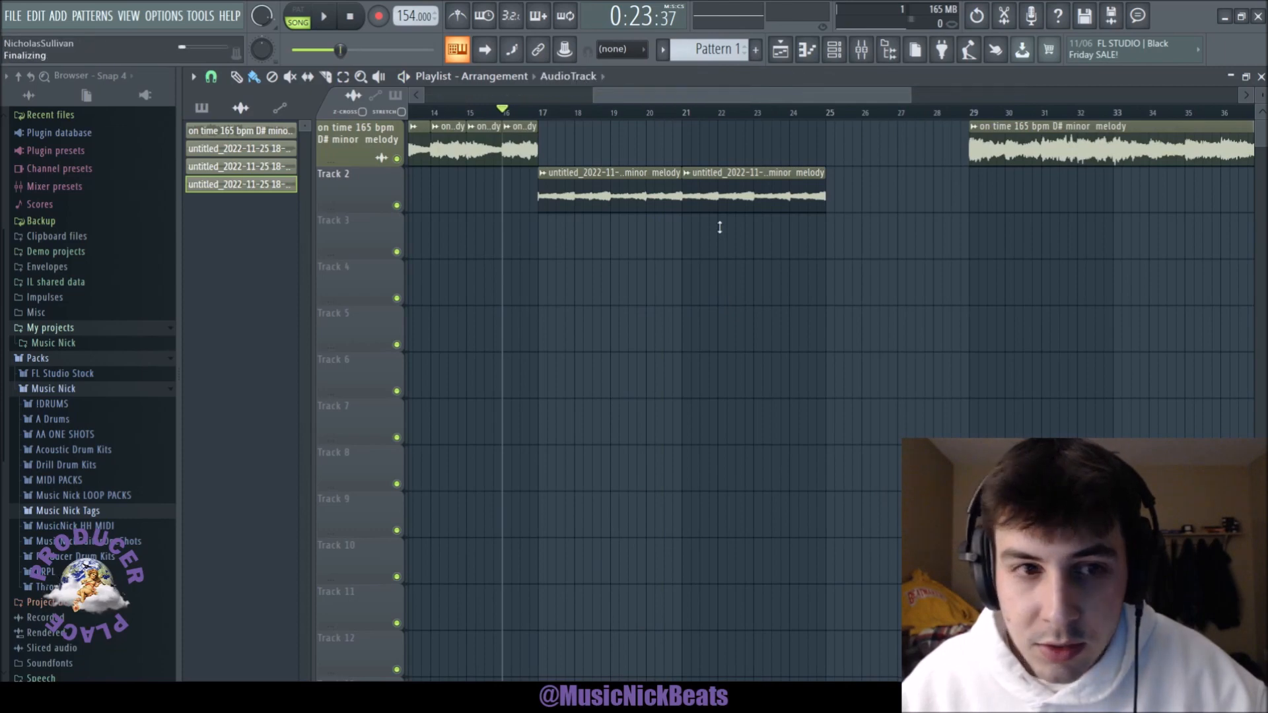
double_click(716, 195)
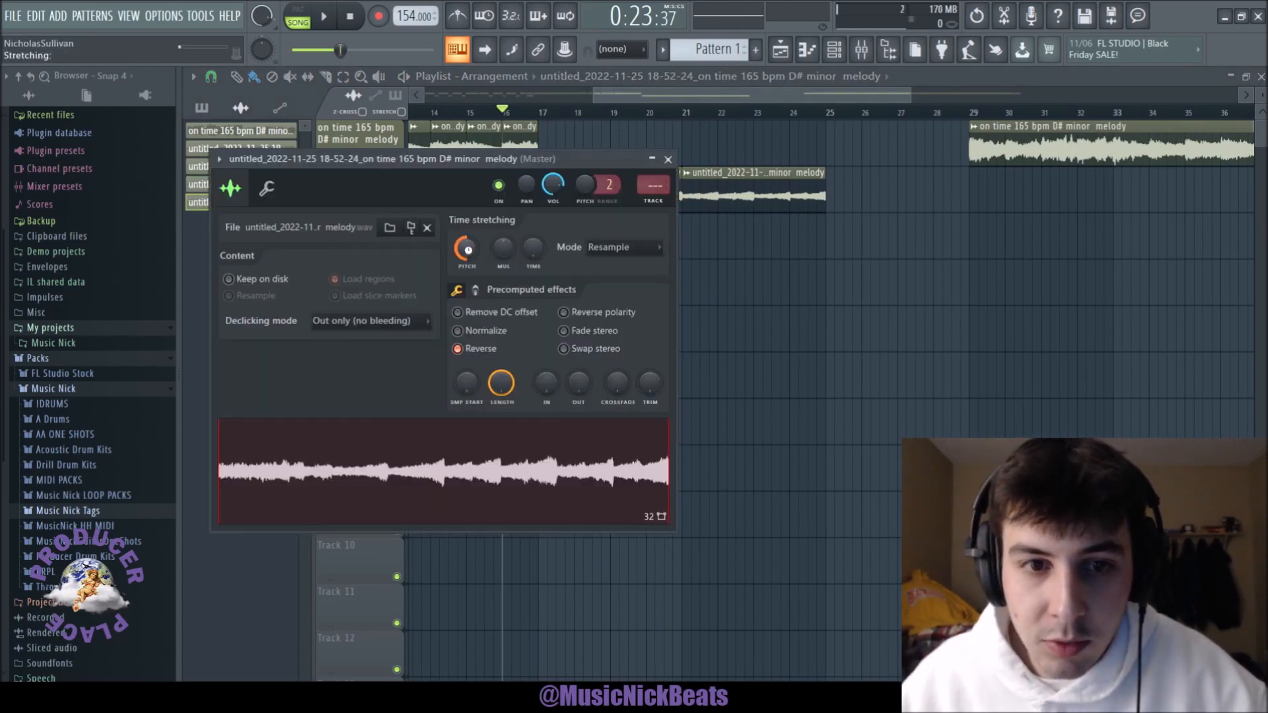
key(space)
click(668, 159)
key(space)
mouse_move(709, 195)
mouse_down()
mouse_move(662, 231)
mouse_move(558, 221)
mouse_move(707, 200)
mouse_up()
- Route the re-pitched reversed clip to the melody's mixer track 1 and play bars 17 to 25
key(space)
scroll(636, 200, down, 3)
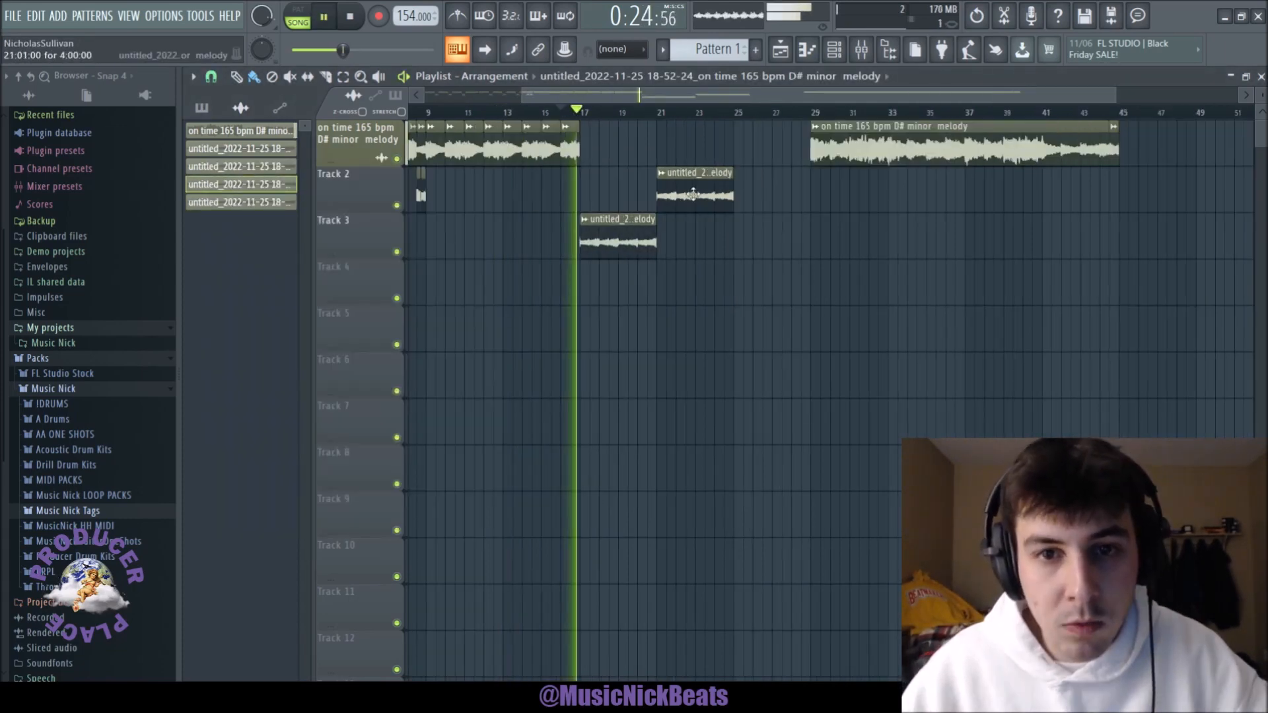
key(F6)
key(F9)
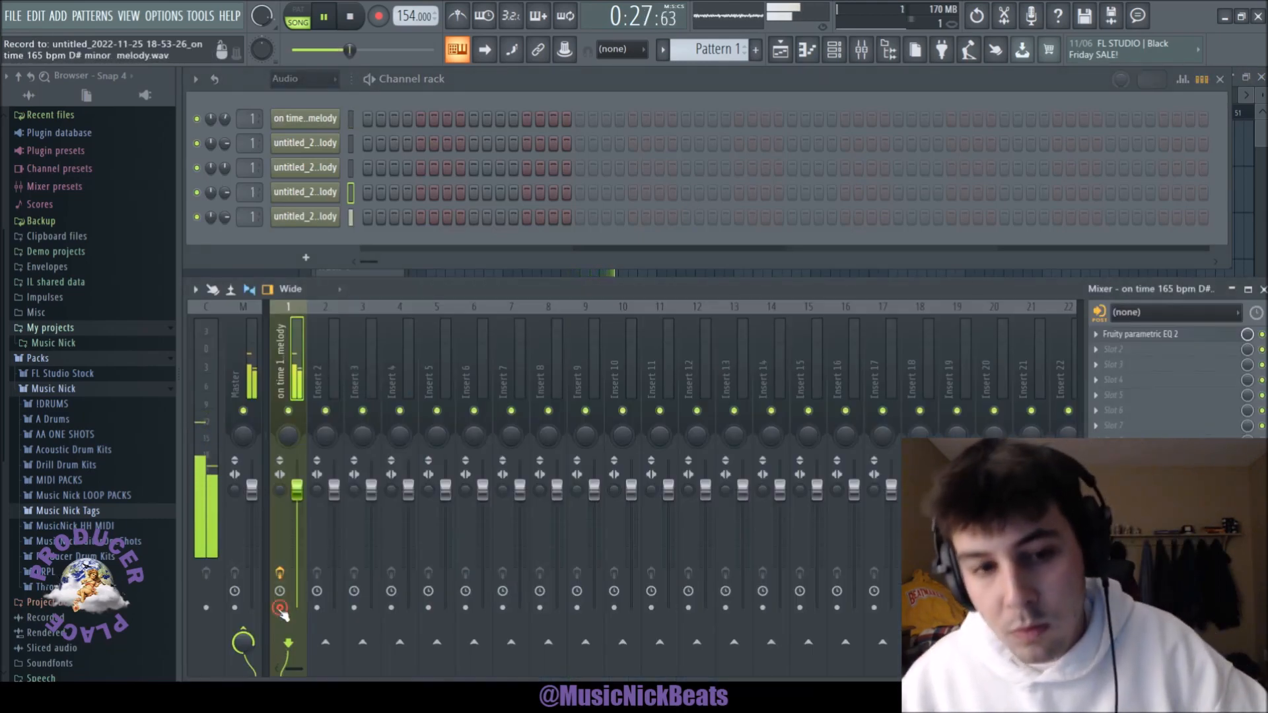
key(F5)
scroll(741, 286, down, 1)
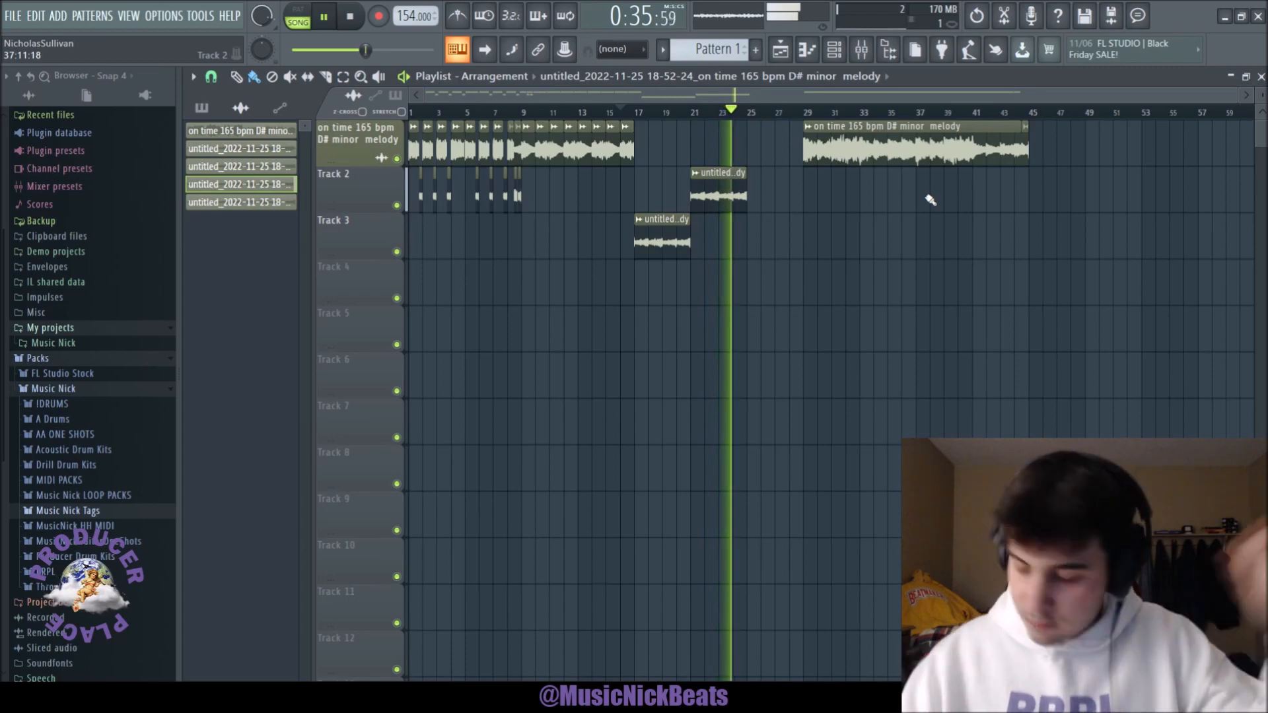
- Move the Track 1 melody clips in bars 9 to 17 down to Track 4 and play the arrangement from the start
click(351, 19)
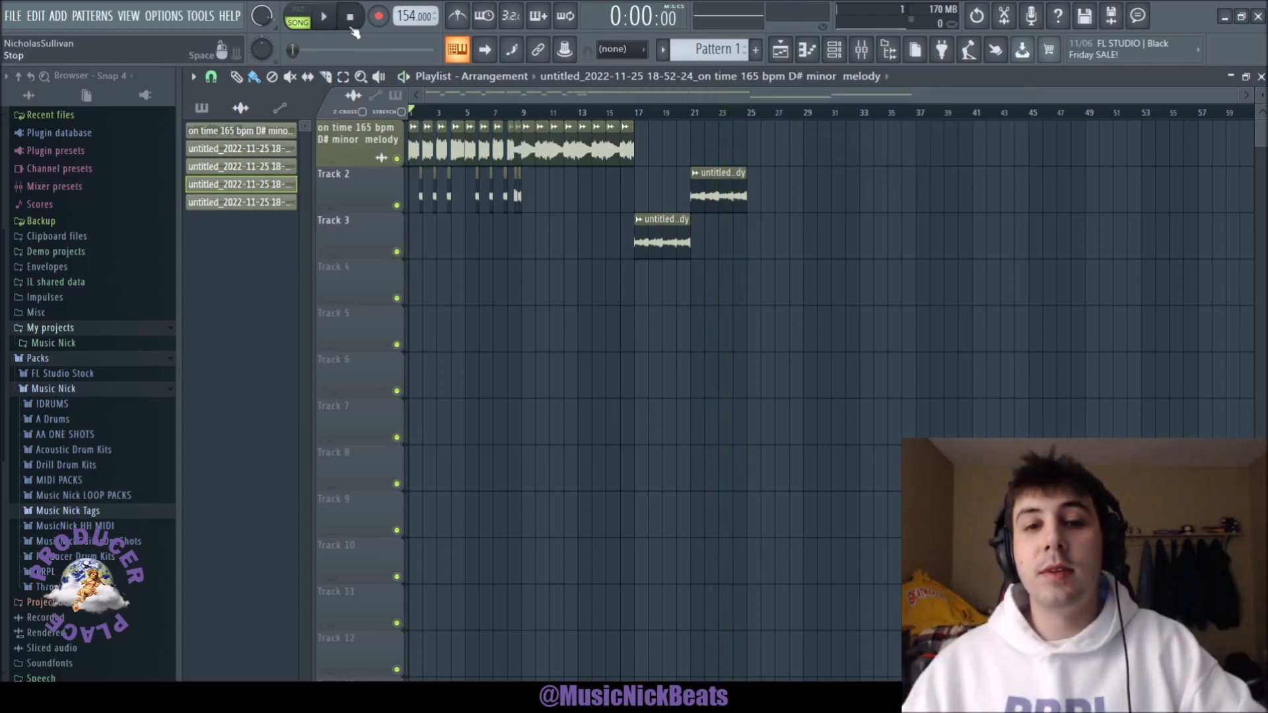
drag(627, 151, 529, 300)
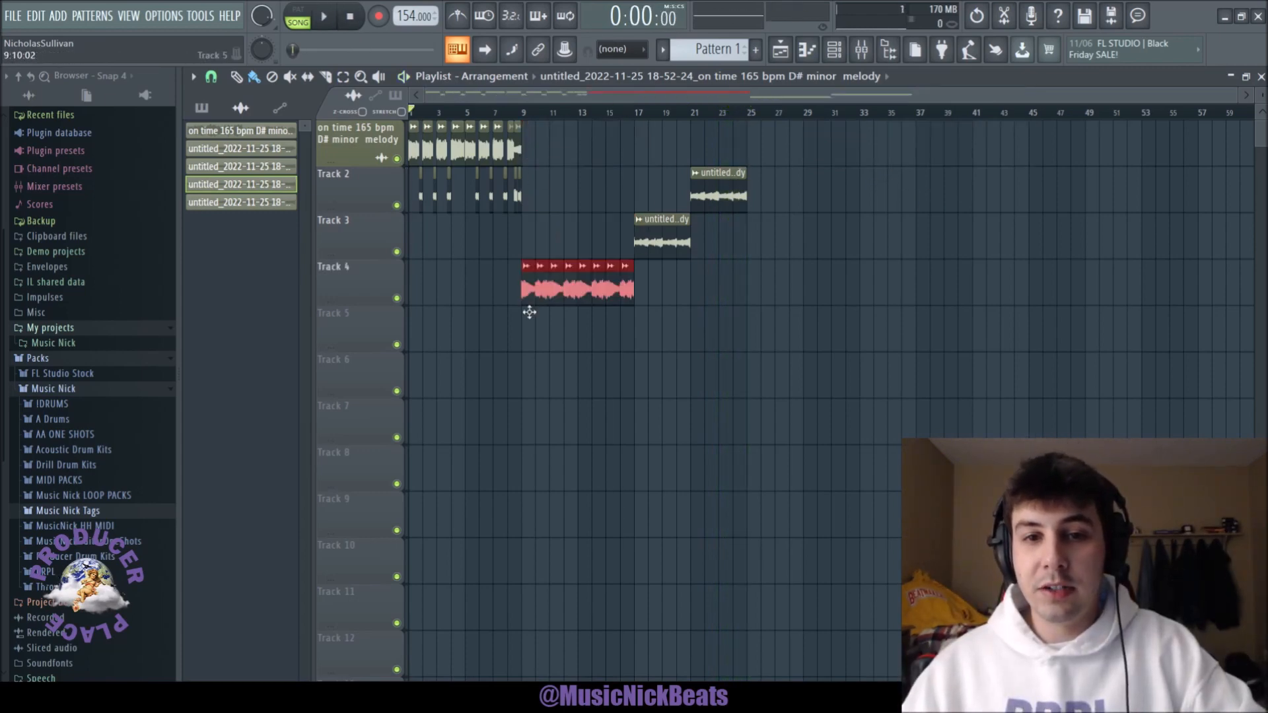
double_click(415, 116)
key(space)
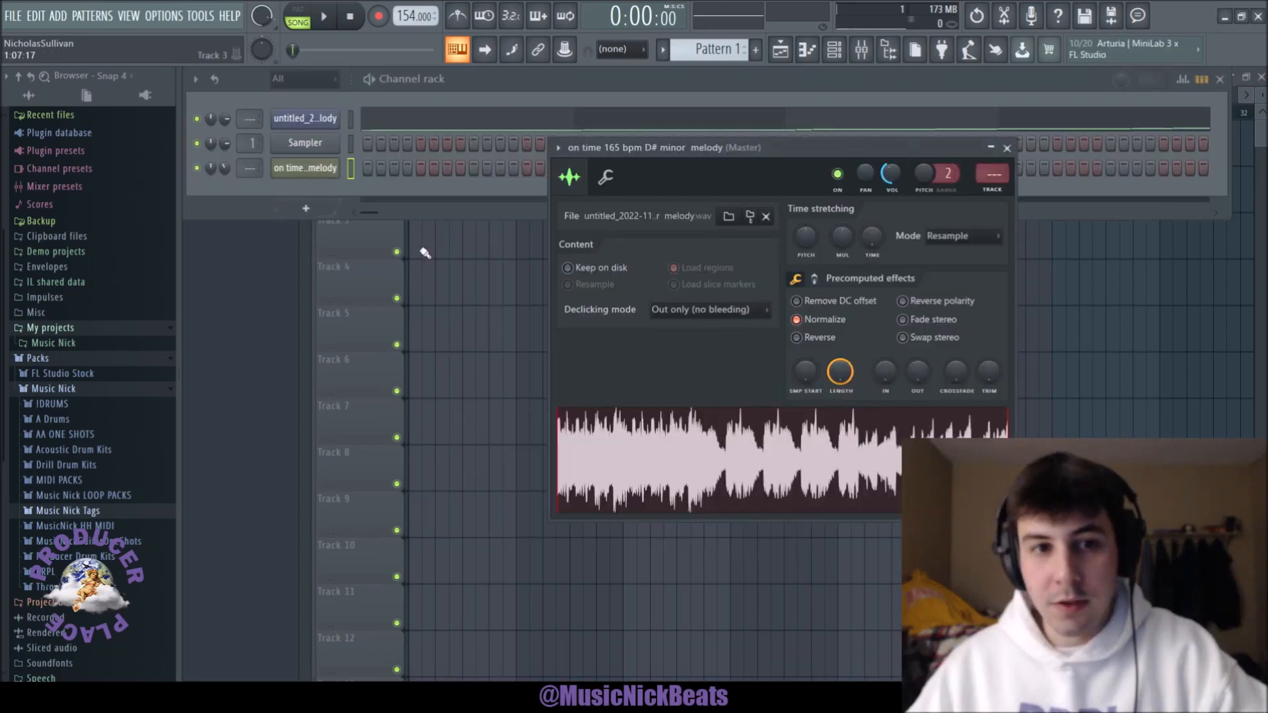
- Load the normalized melody sample into the Fruity Slicer channel and check its slices in the piano roll
drag(823, 489, 377, 152)
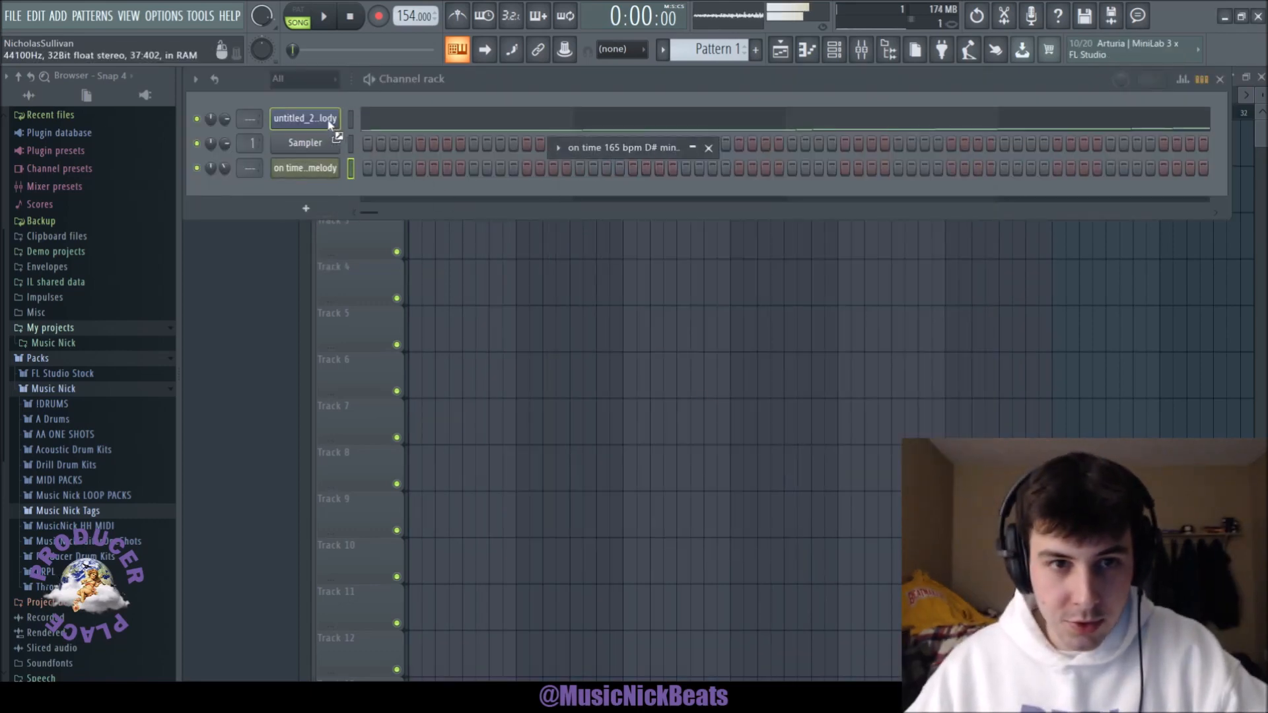
scroll(461, 361, down, 10)
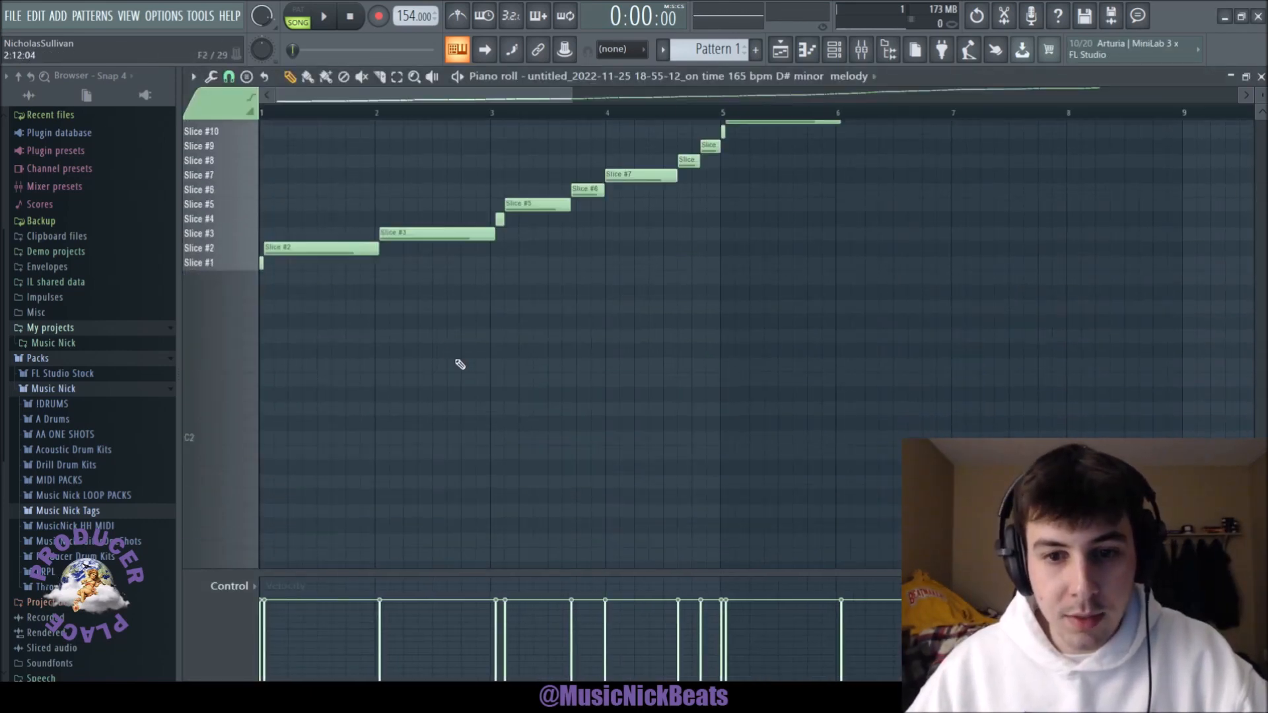
click(1261, 76)
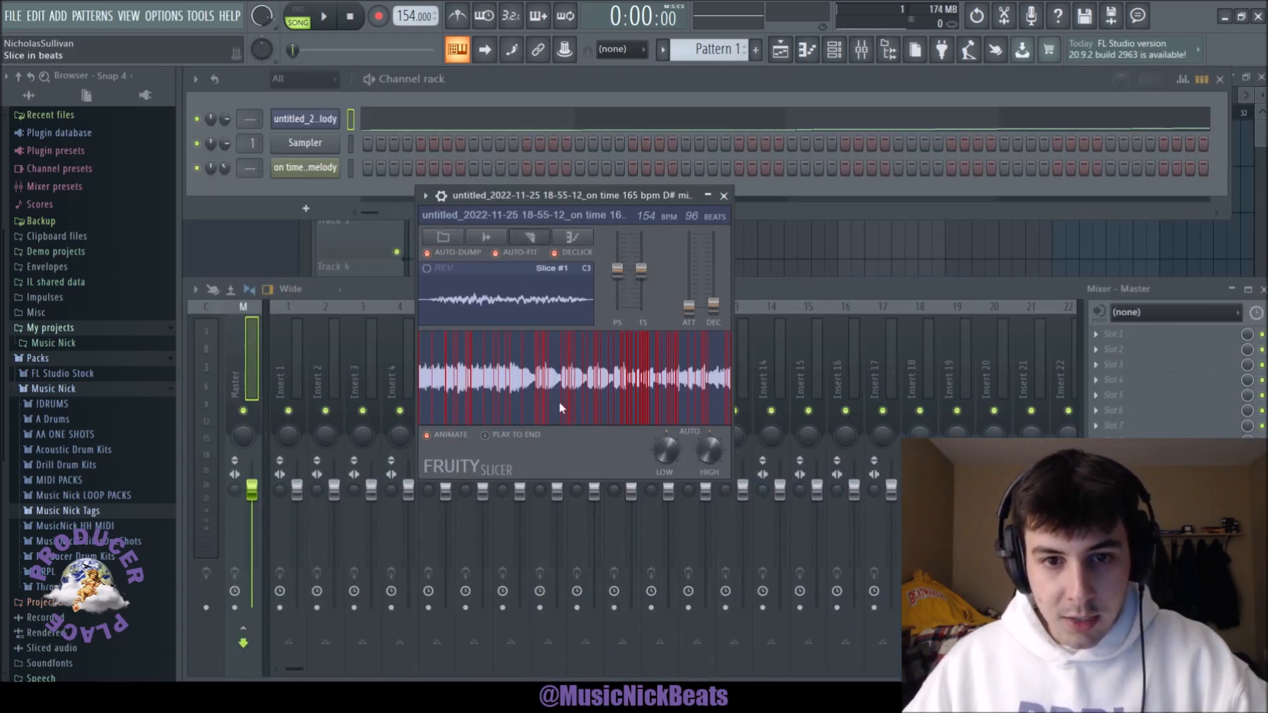
- Slice the loaded sample in beats, raise the slices' fade-in time in Fruity Slicer, and audition the result
drag(691, 309, 691, 307)
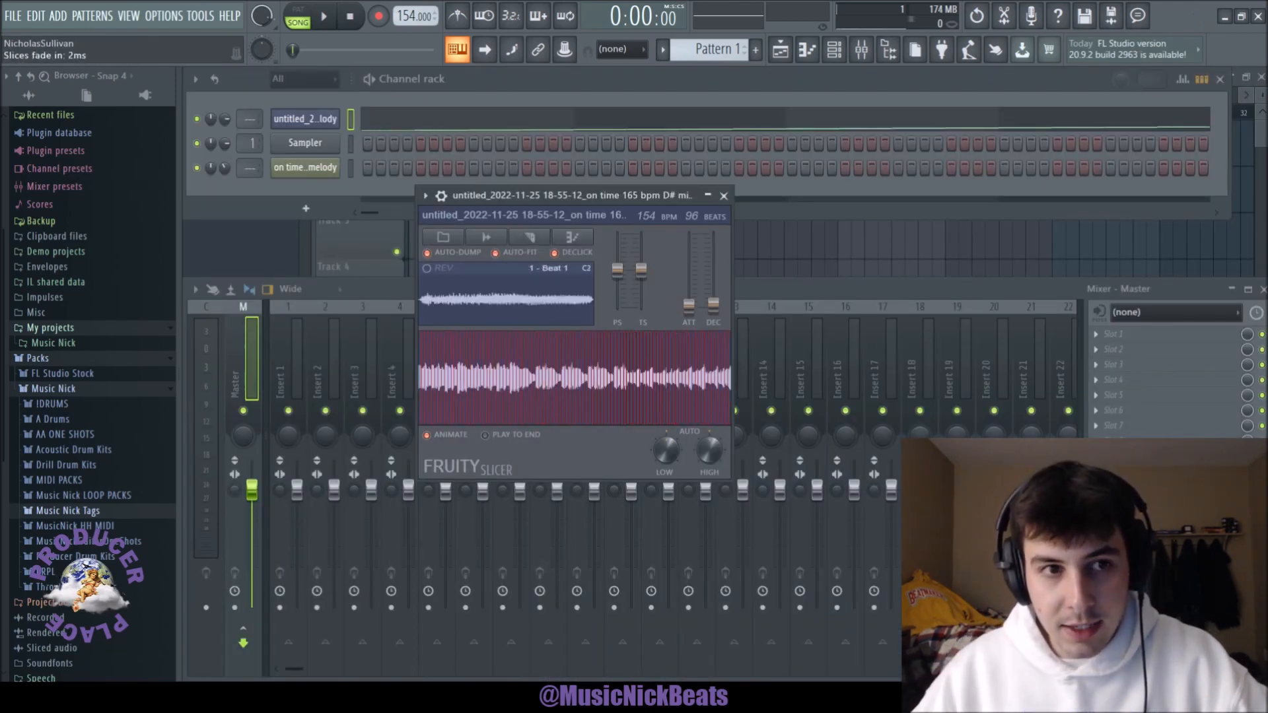
click(442, 198)
click(514, 226)
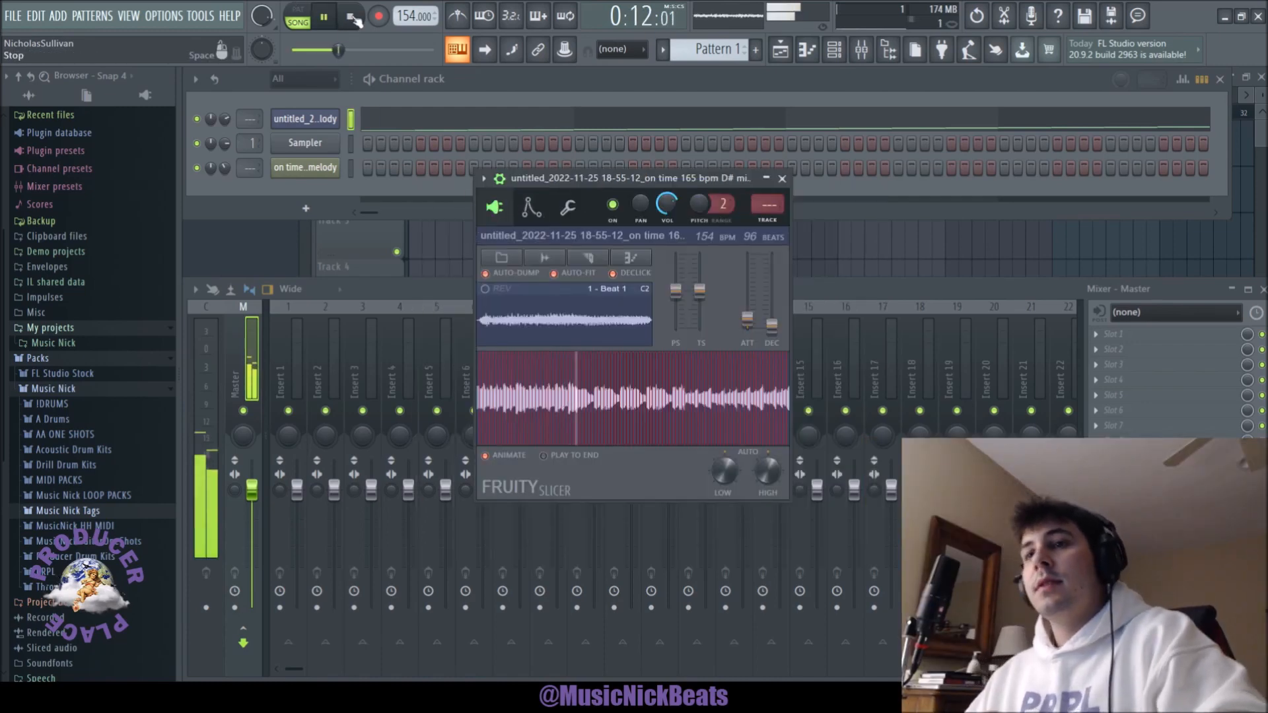
click(350, 18)
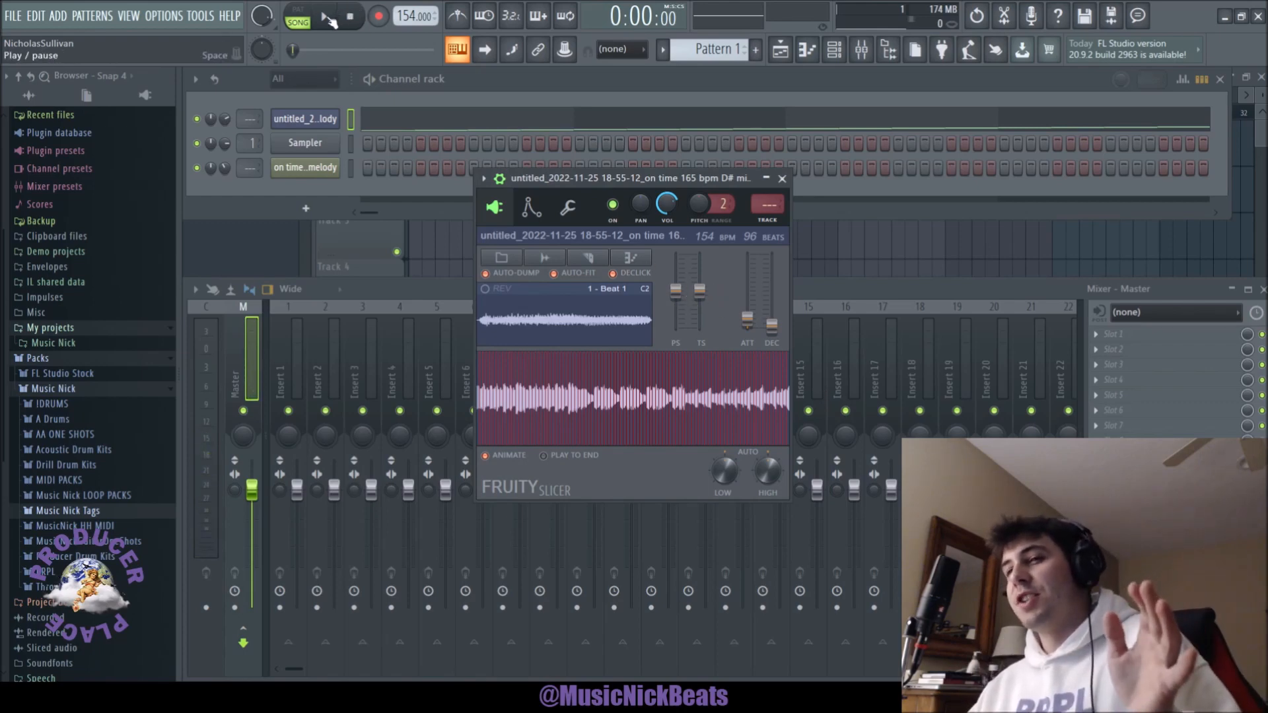
- Route the sliced melody channel to mixer track 1 and open its slice notes in the piano roll
click(328, 18)
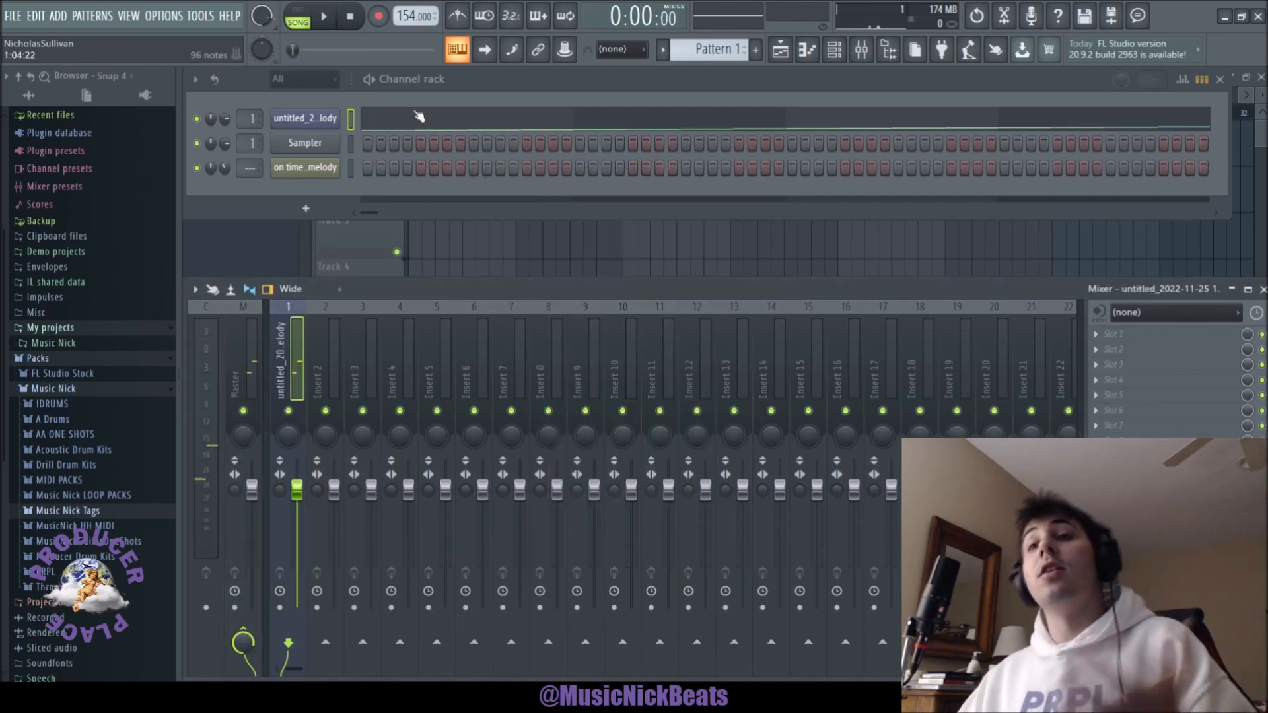
click(419, 119)
scroll(393, 335, down, 10)
scroll(393, 335, down, 9)
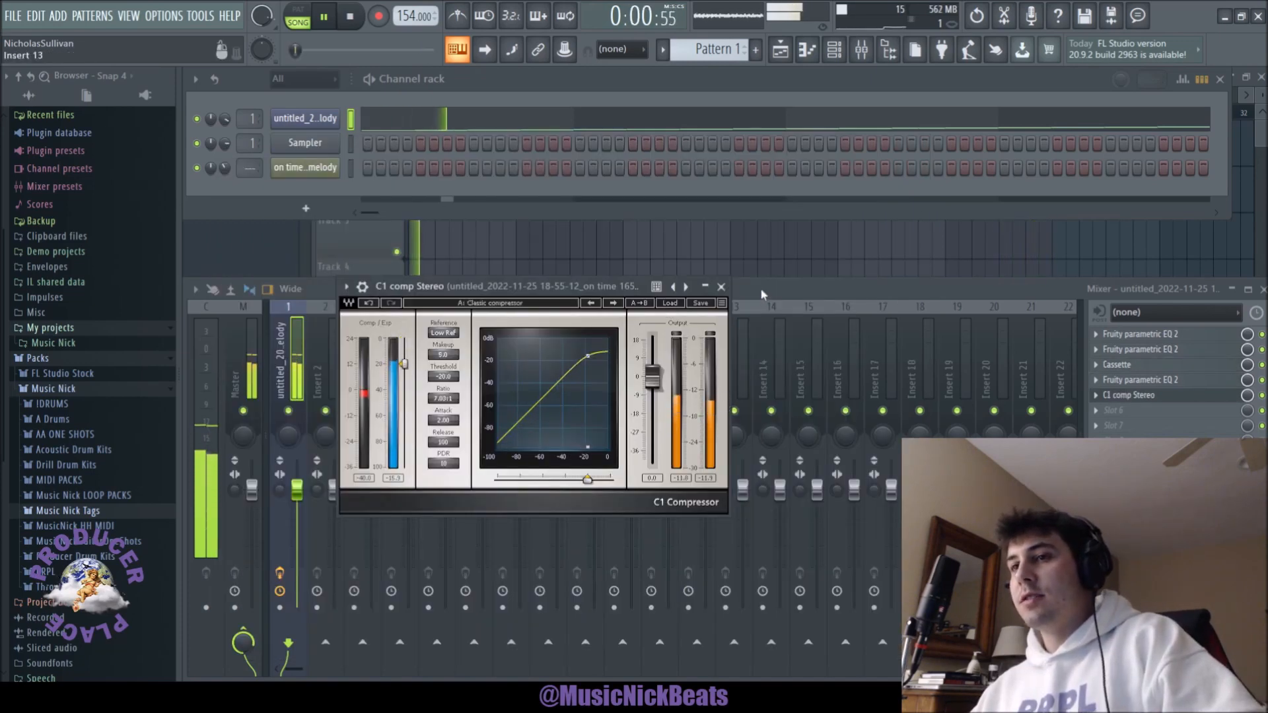
- Add a Fruity Parametric EQ 2 after the C1 compressor and set the Ghz Midside Matrix 3 side gain to 1.5 dB
click(723, 287)
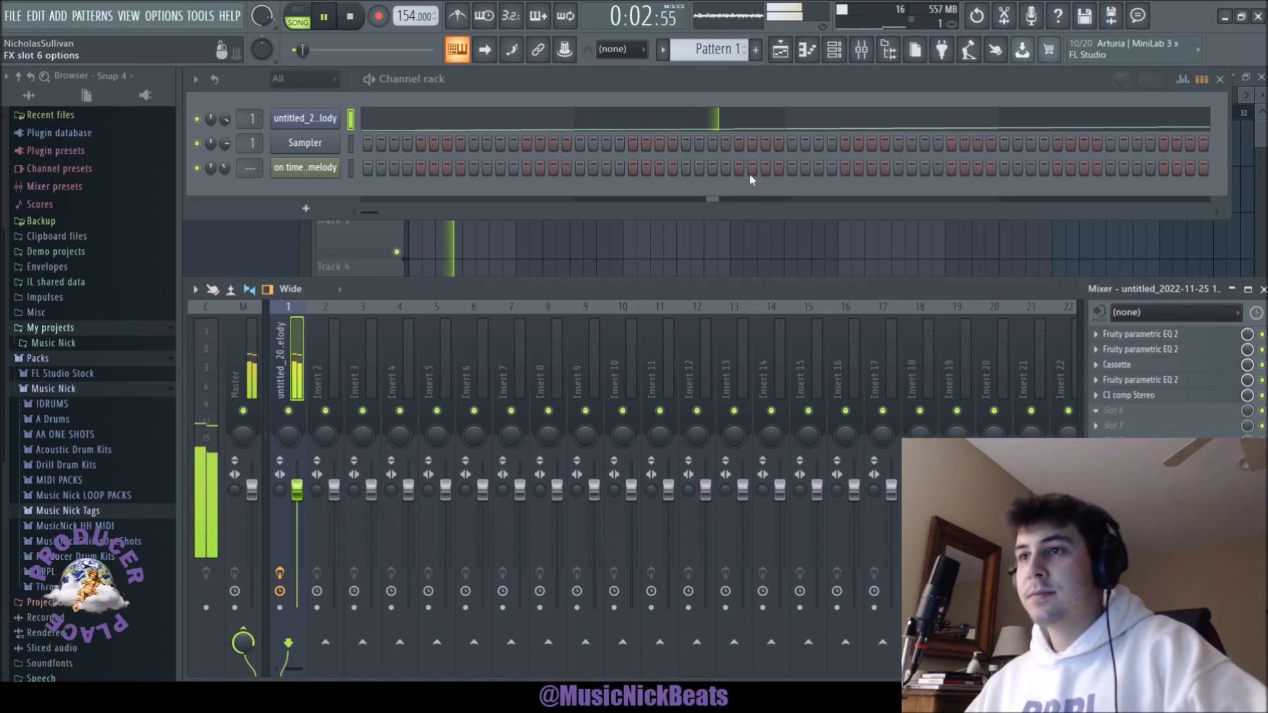
drag(428, 298, 413, 320)
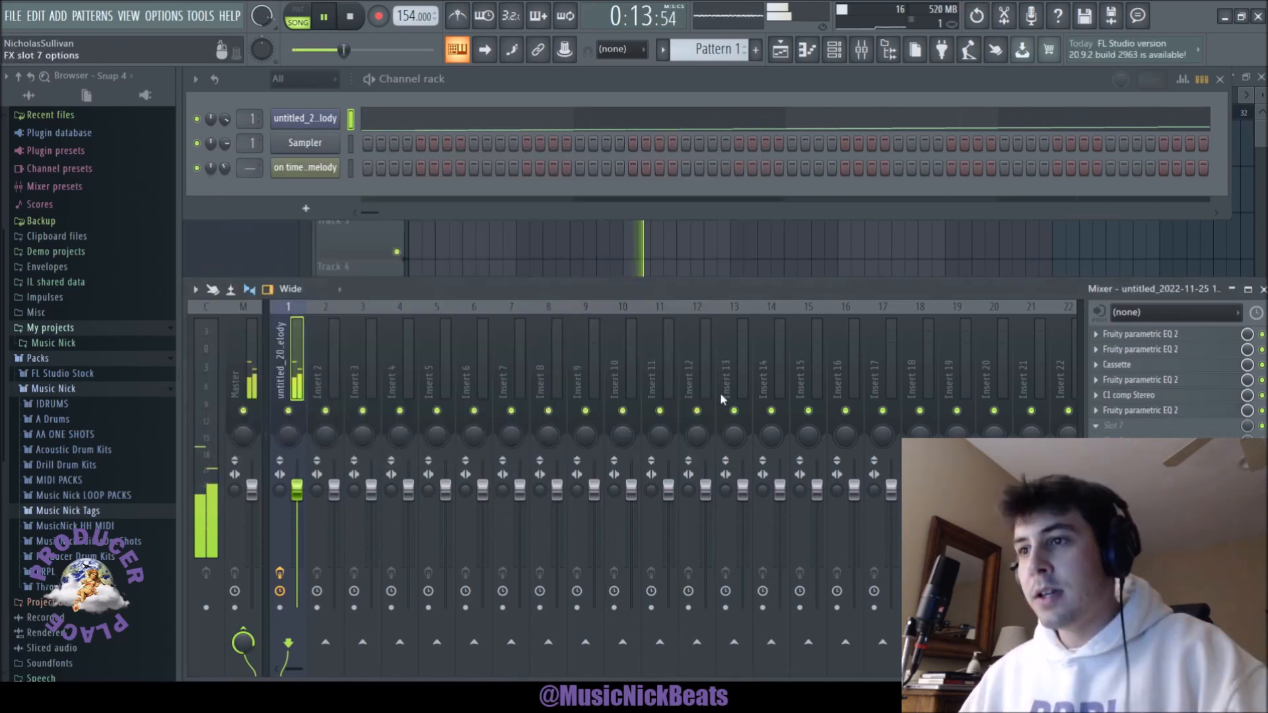
drag(524, 293, 523, 287)
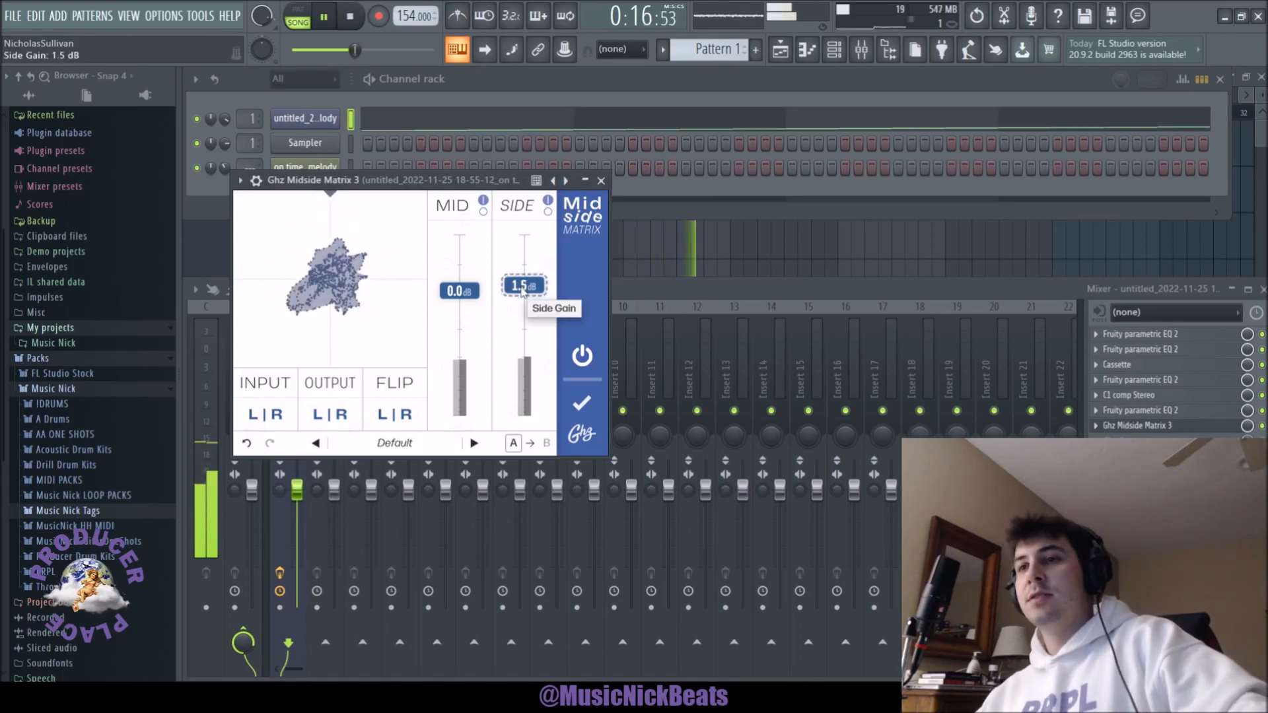
click(601, 180)
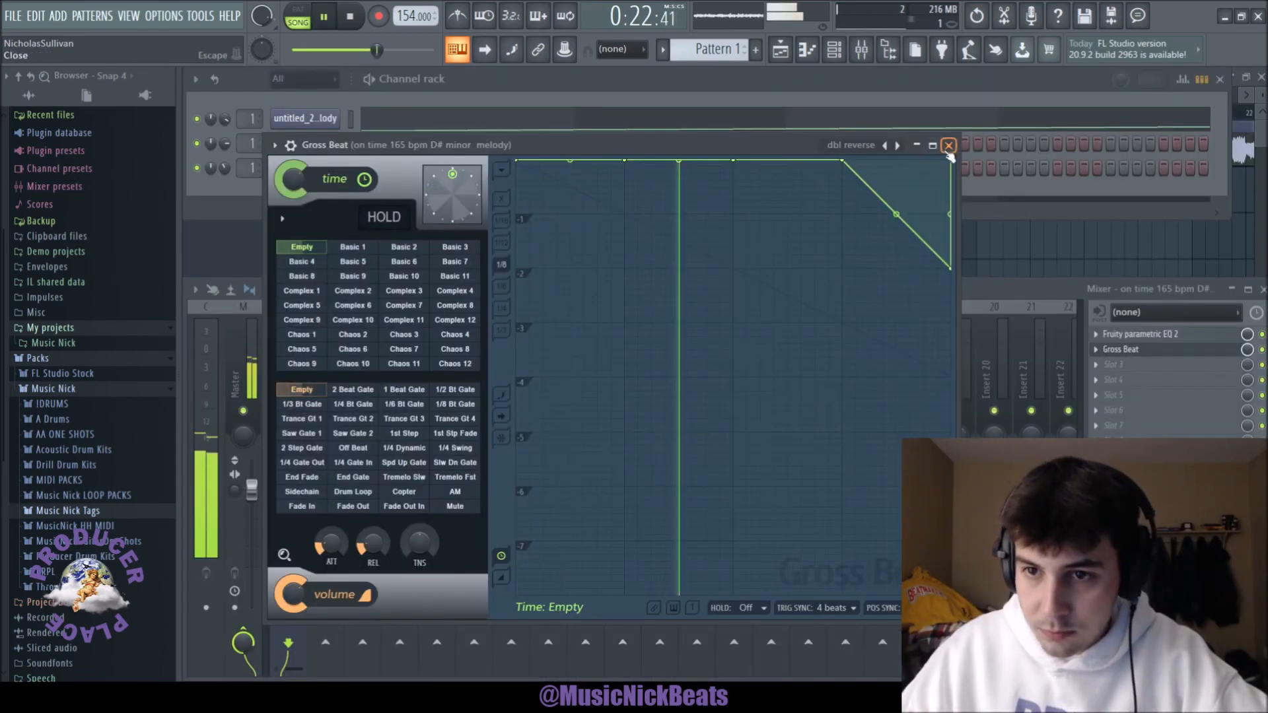
- Automate the mix level of the melody's Gross Beat reverse effect and tidy its automation clips in the playlist
click(949, 146)
key(F5)
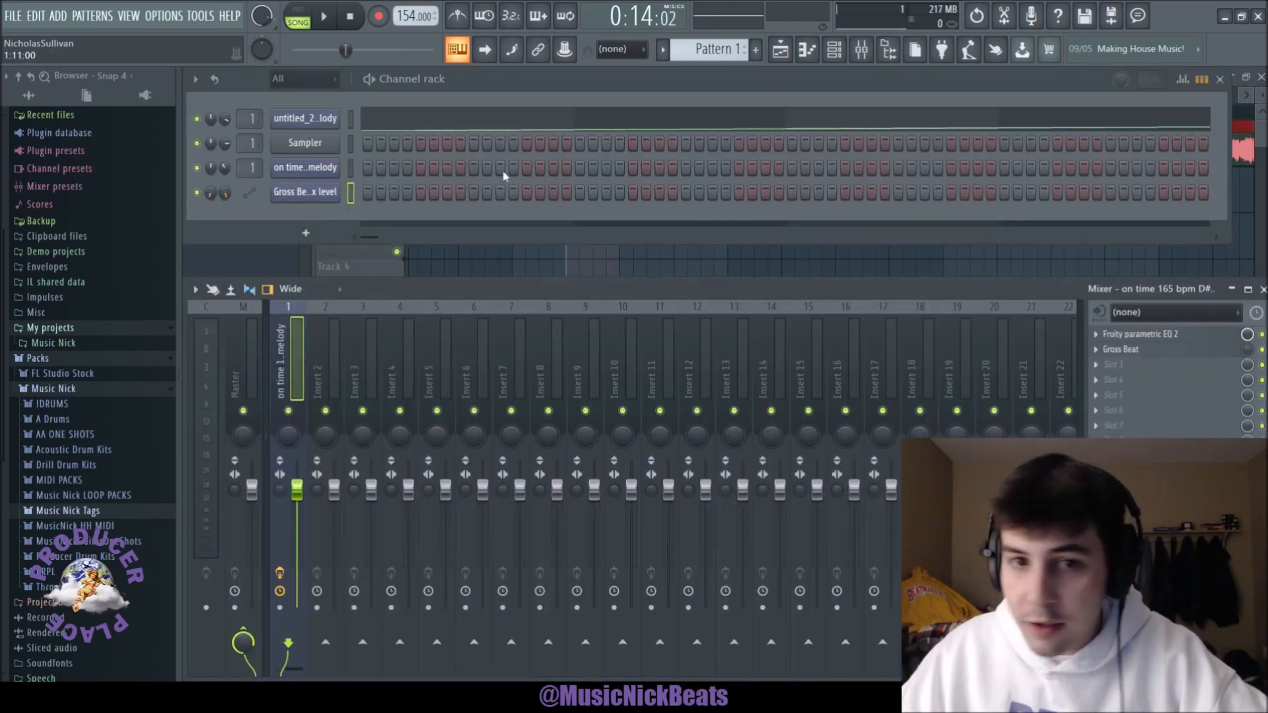
key(F5)
right_click(568, 194)
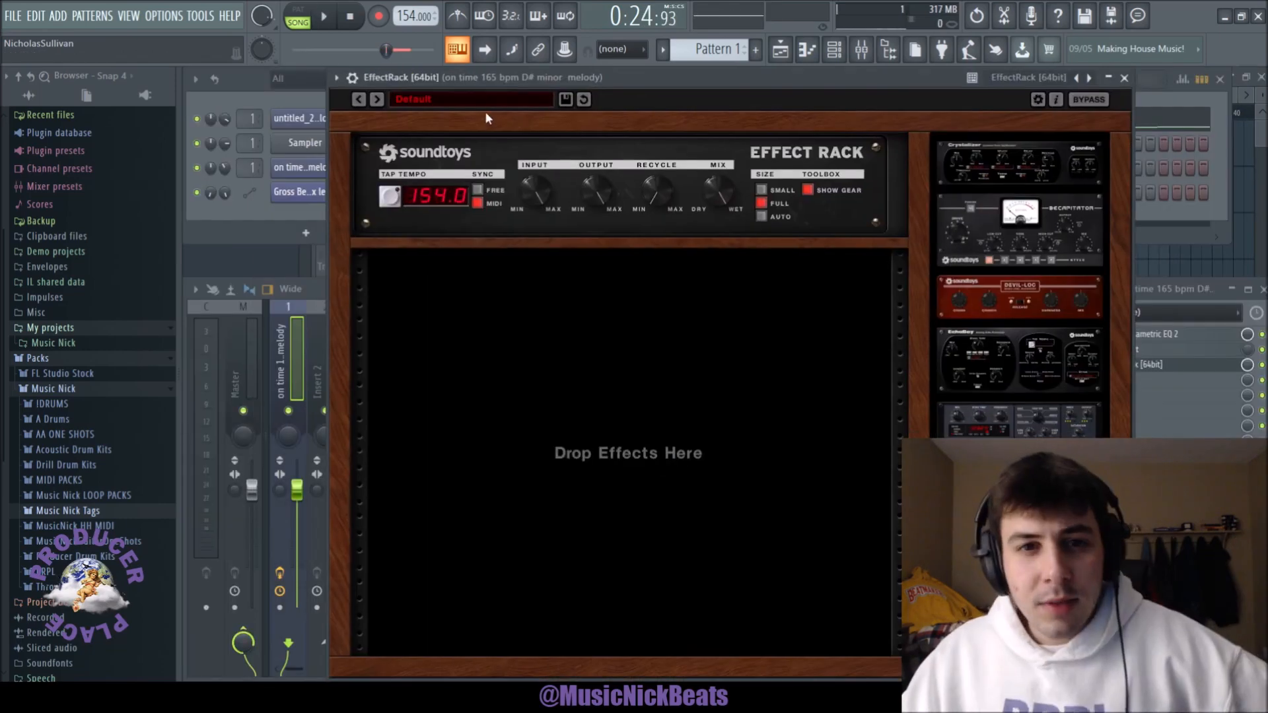
- Load the StereoShimmer modulation preset into the Effect Rack on the melody's mixer track and audition it
click(485, 111)
mouse_move(474, 98)
mouse_move(454, 162)
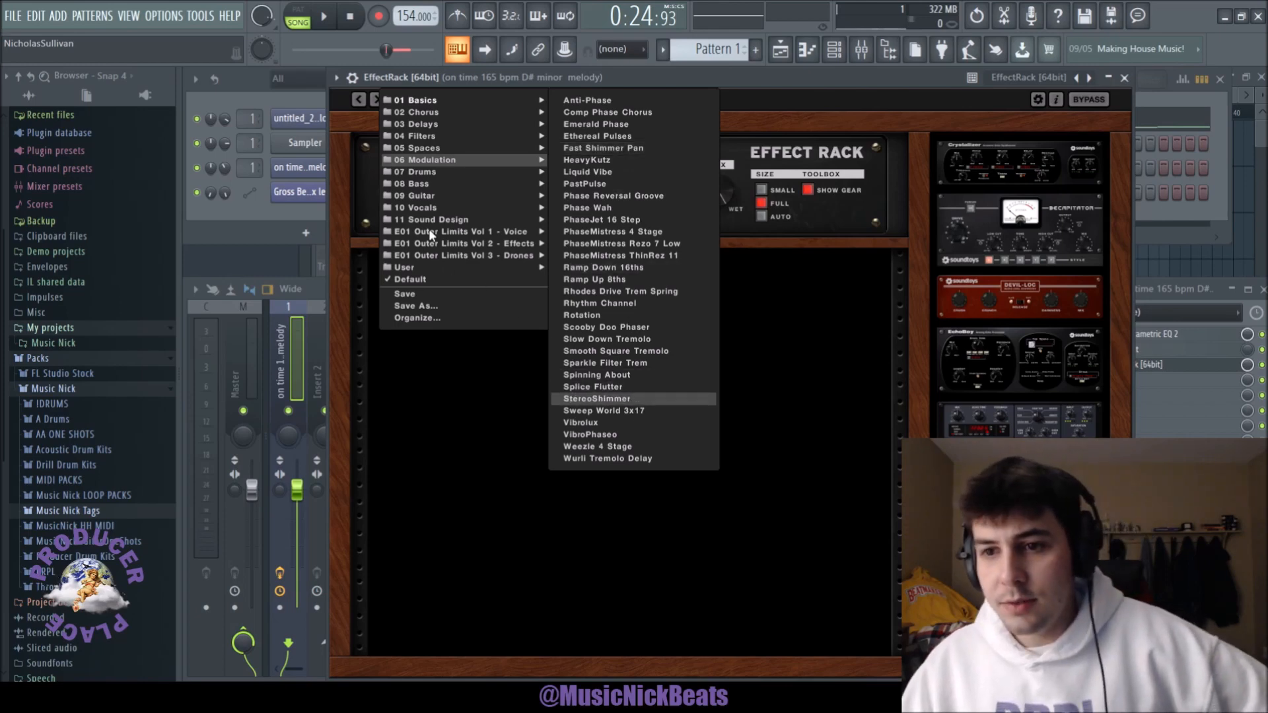
click(596, 399)
click(323, 16)
click(353, 25)
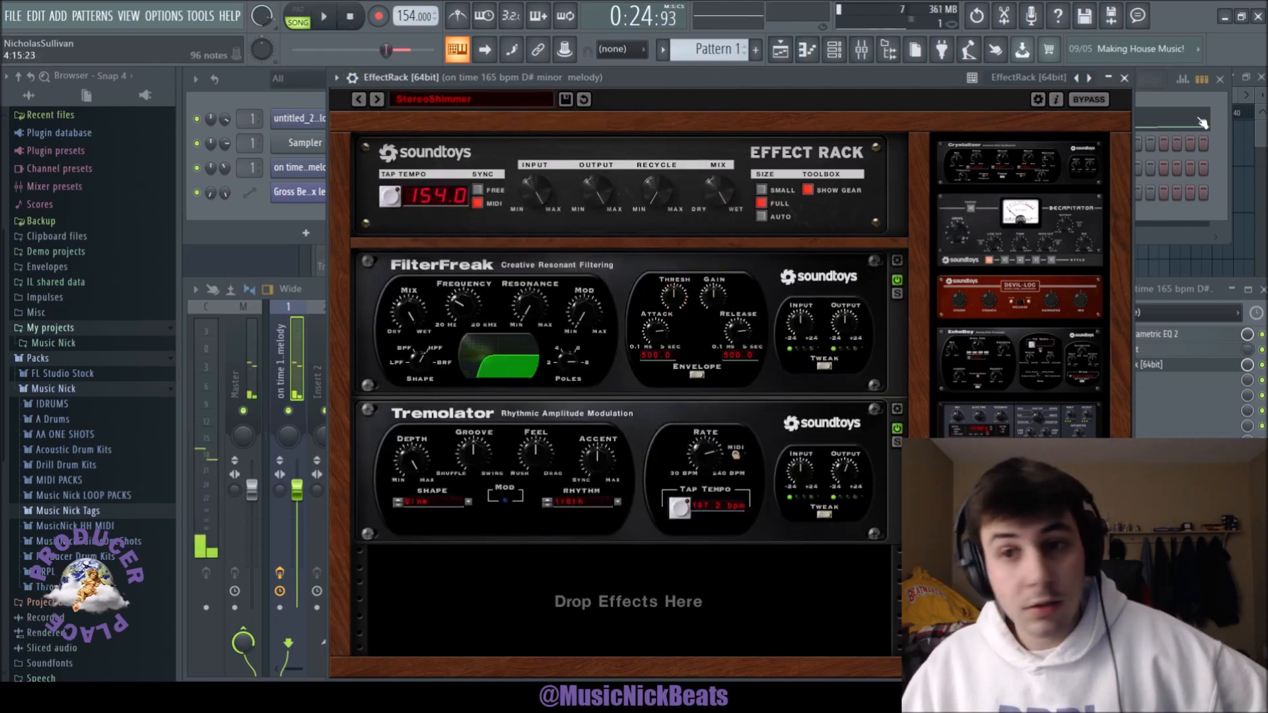
click(1125, 79)
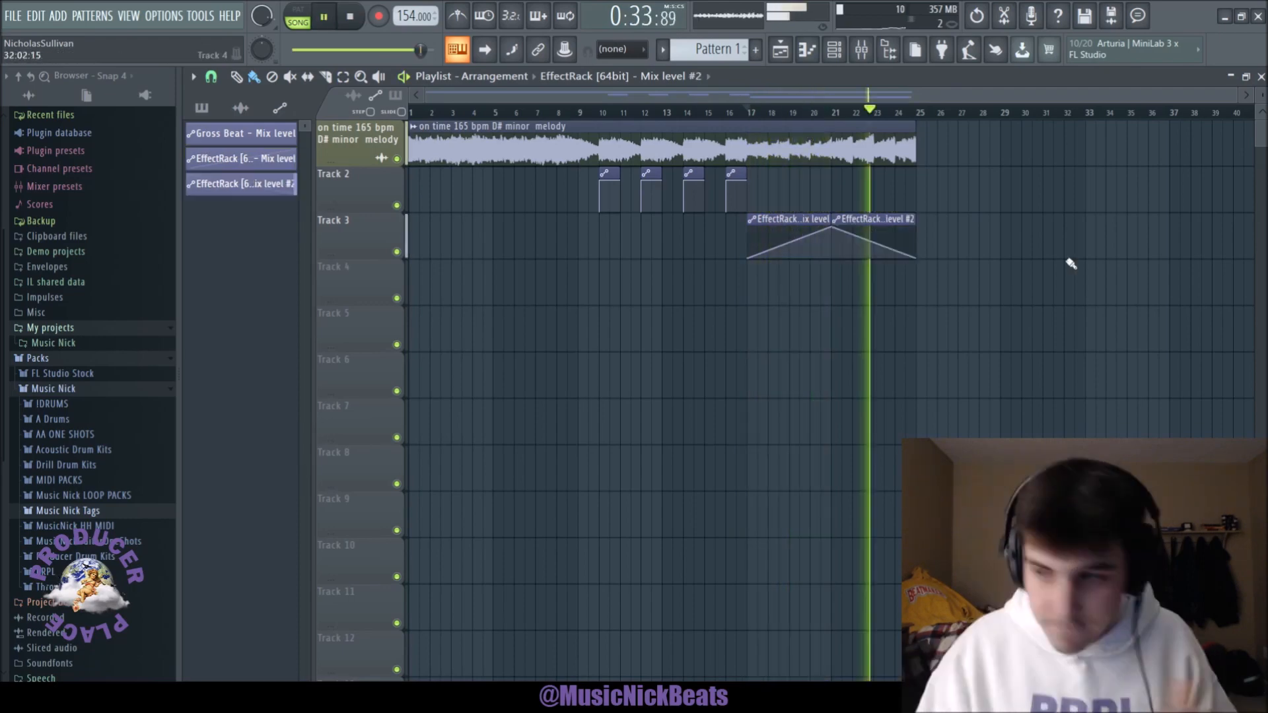
- Stop playback, select bars 17 to 25 in the playlist, and bring up the melody's mixer track
key(space)
drag(752, 117, 919, 130)
key(F6)
key(F9)
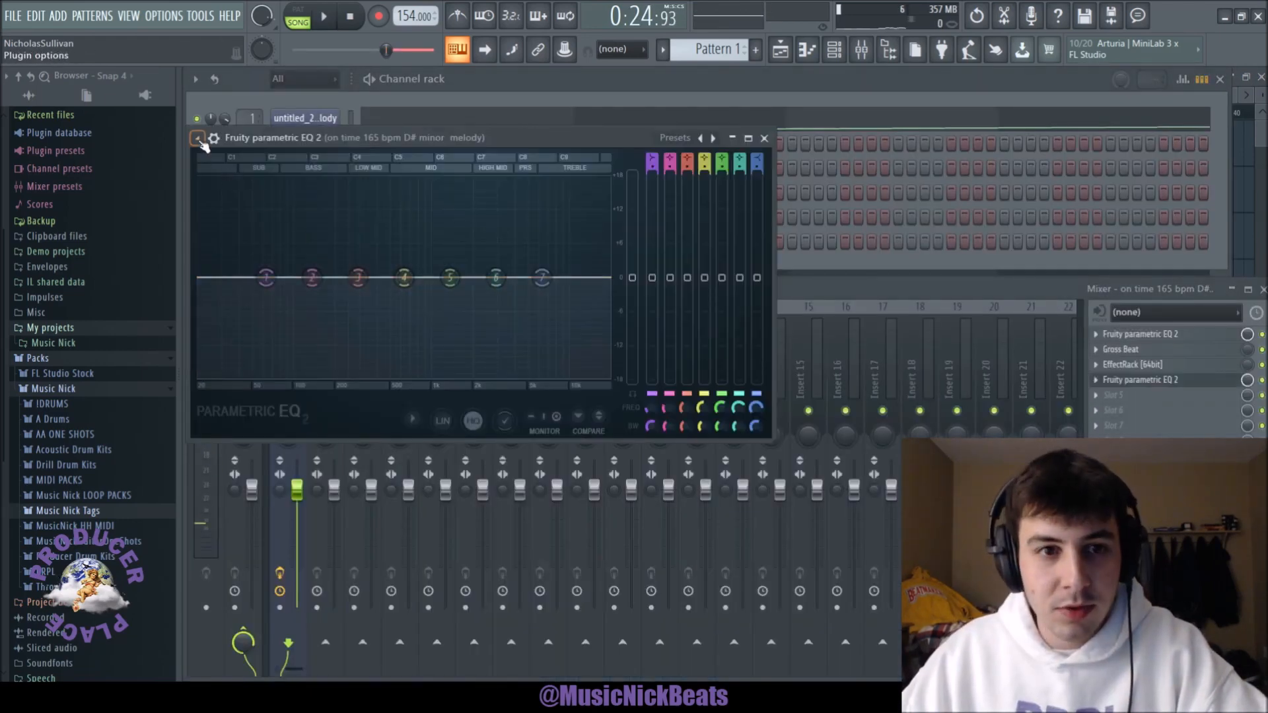
- Try band-limiting the melody in Fruity Parametric EQ 2 with the 30Hz + 18kHz cut preset, raising the low cut and lowering the high cut
click(414, 284)
drag(208, 277, 325, 277)
key(space)
drag(604, 277, 494, 277)
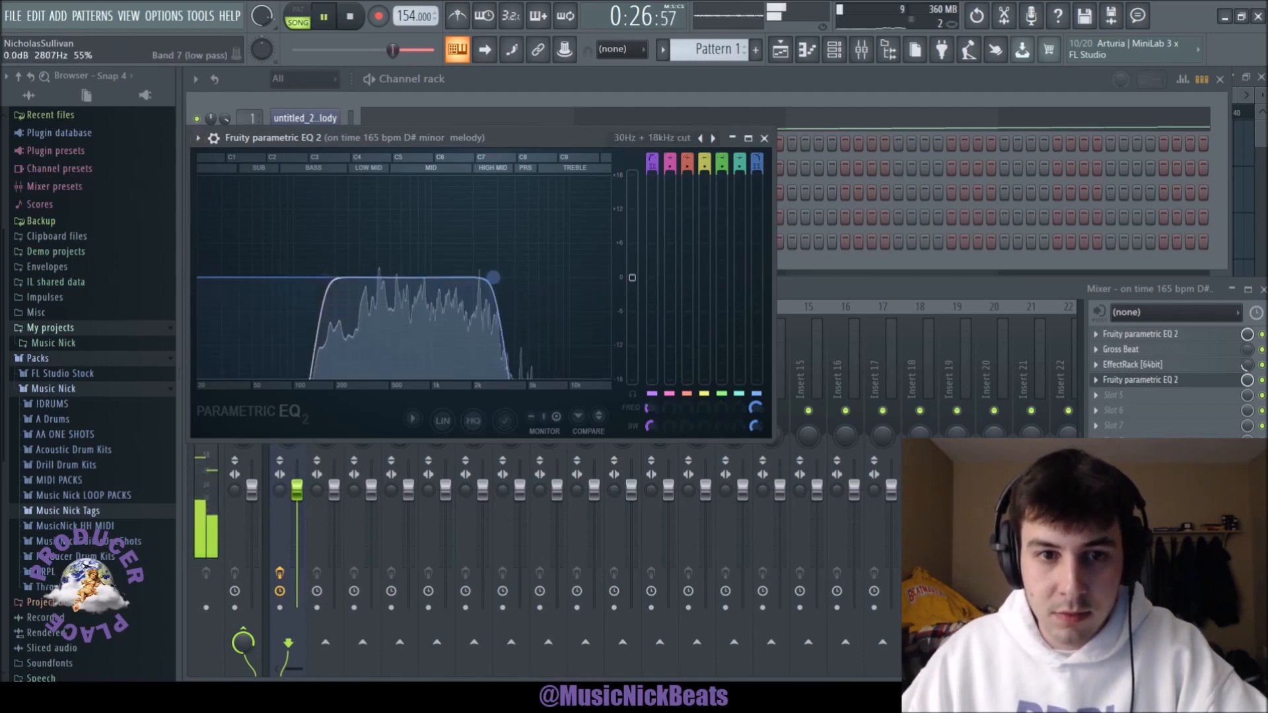
drag(326, 277, 331, 277)
drag(493, 277, 505, 277)
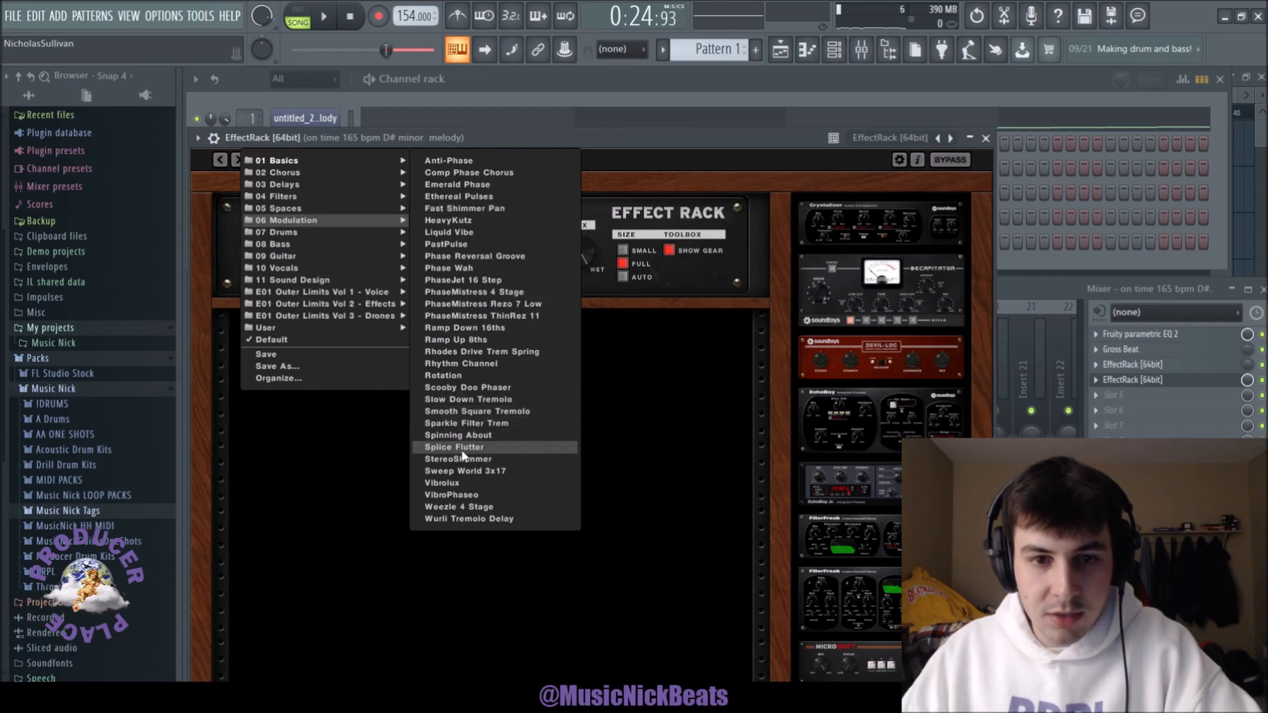
- Load the Splice Flutter preset in the second Effect Rack and automate its mix level on Track 4 across bars 17 to 25
key(space)
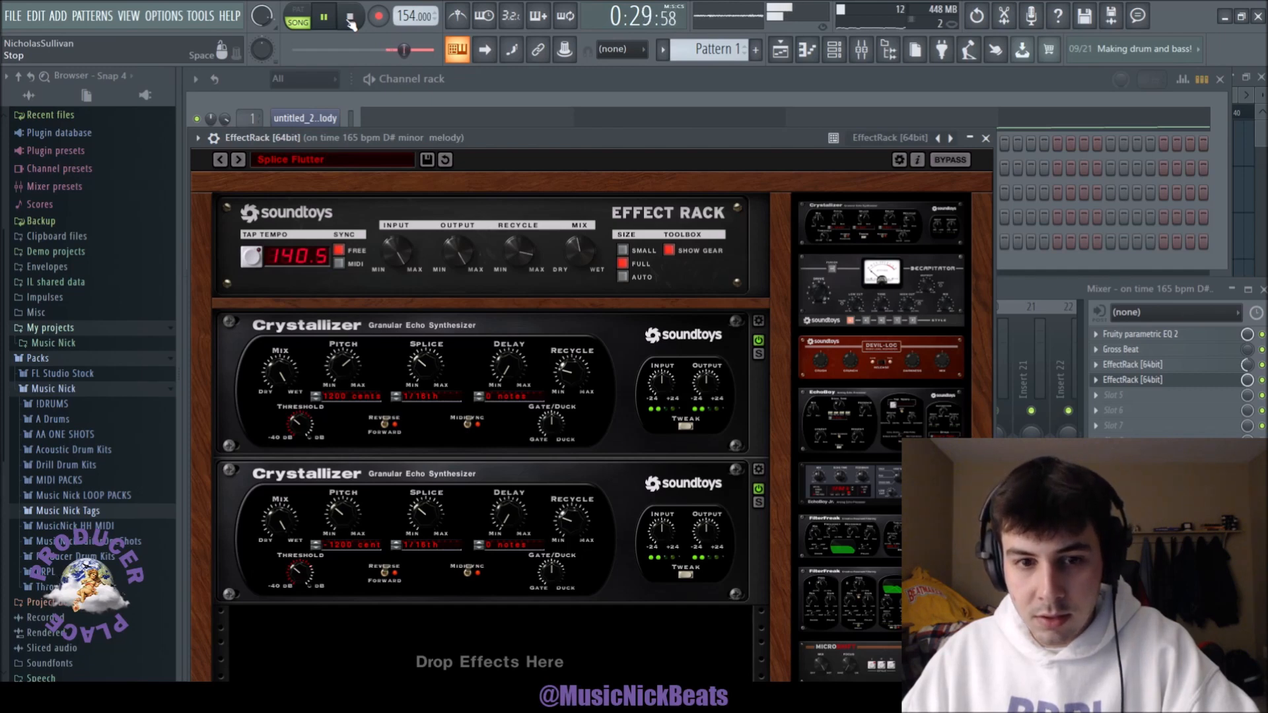
click(985, 138)
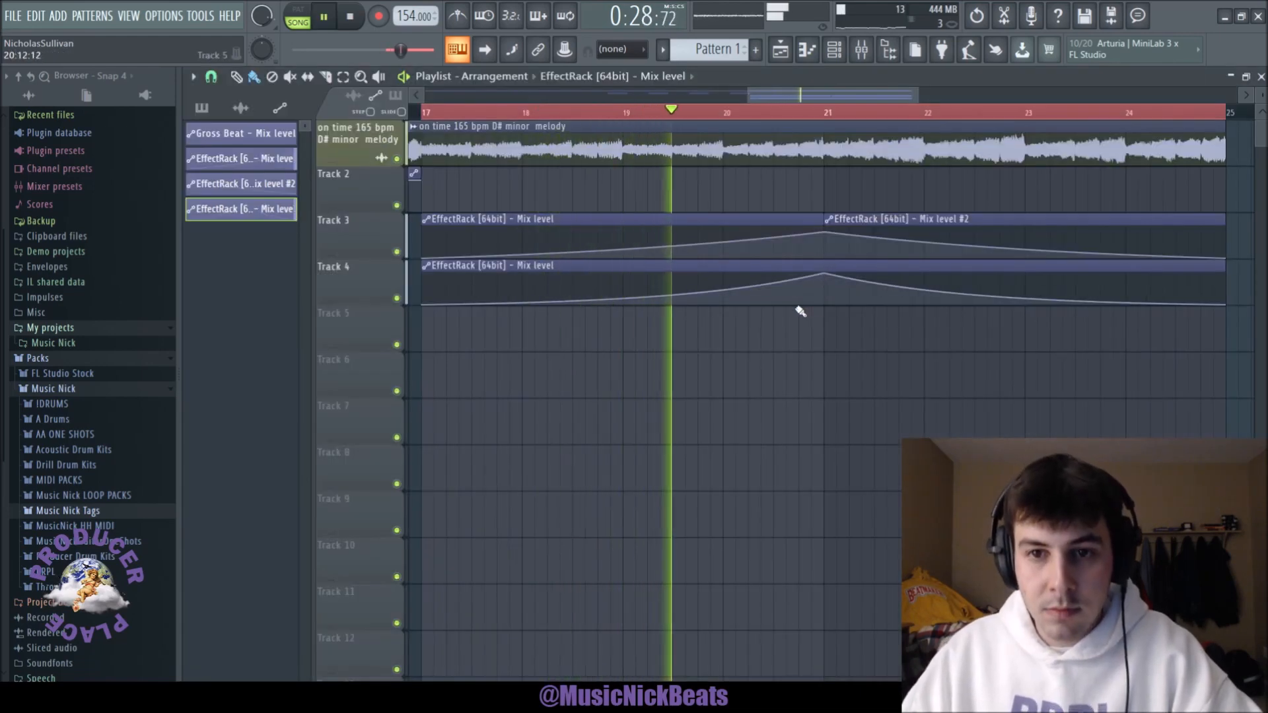
- Play the arrangement from bar 1 and adjust the tension and attack of the 1 Beat Gate volume effect in the melody's Gross Beat
scroll(696, 382, down, 3)
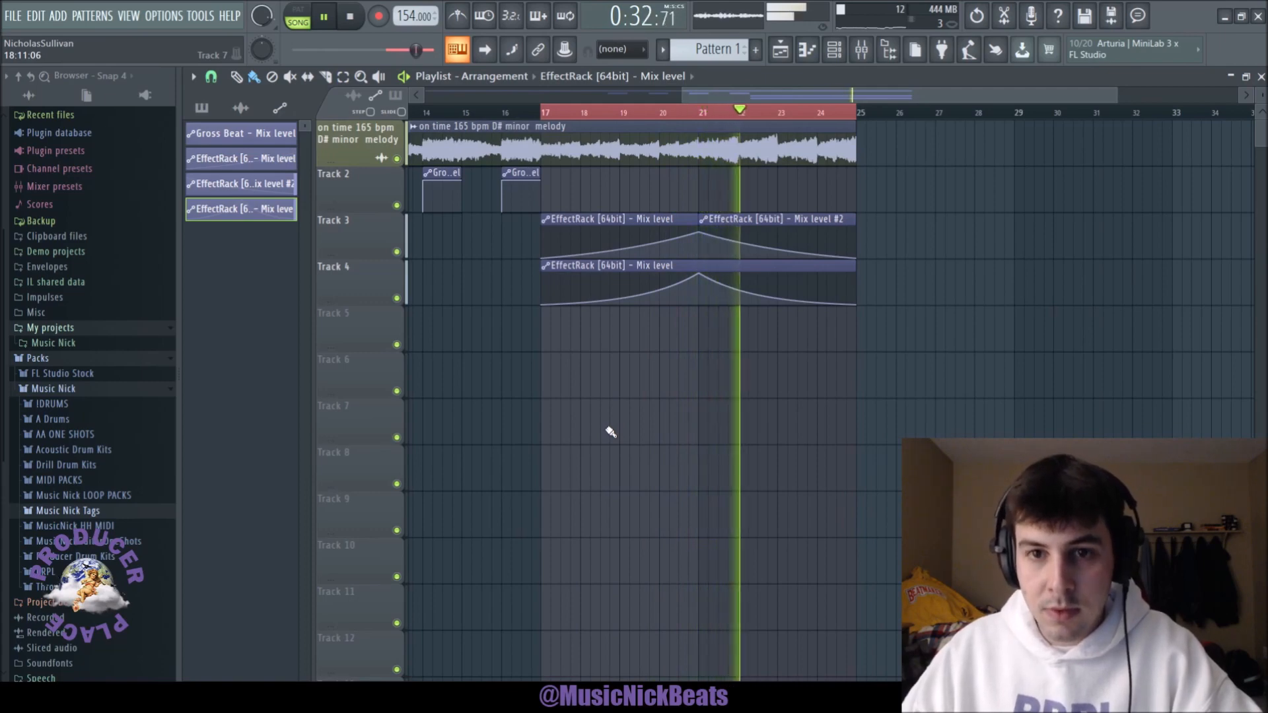
scroll(605, 430, down, 3)
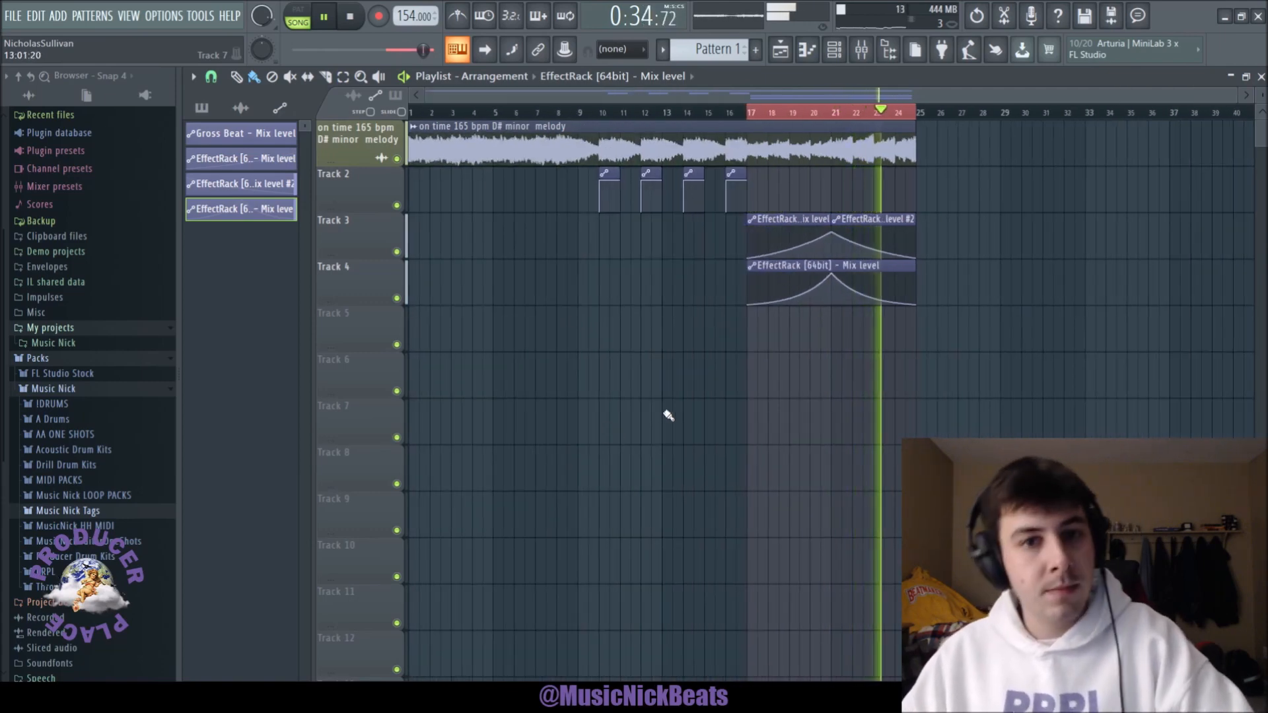
click(416, 117)
key(F6)
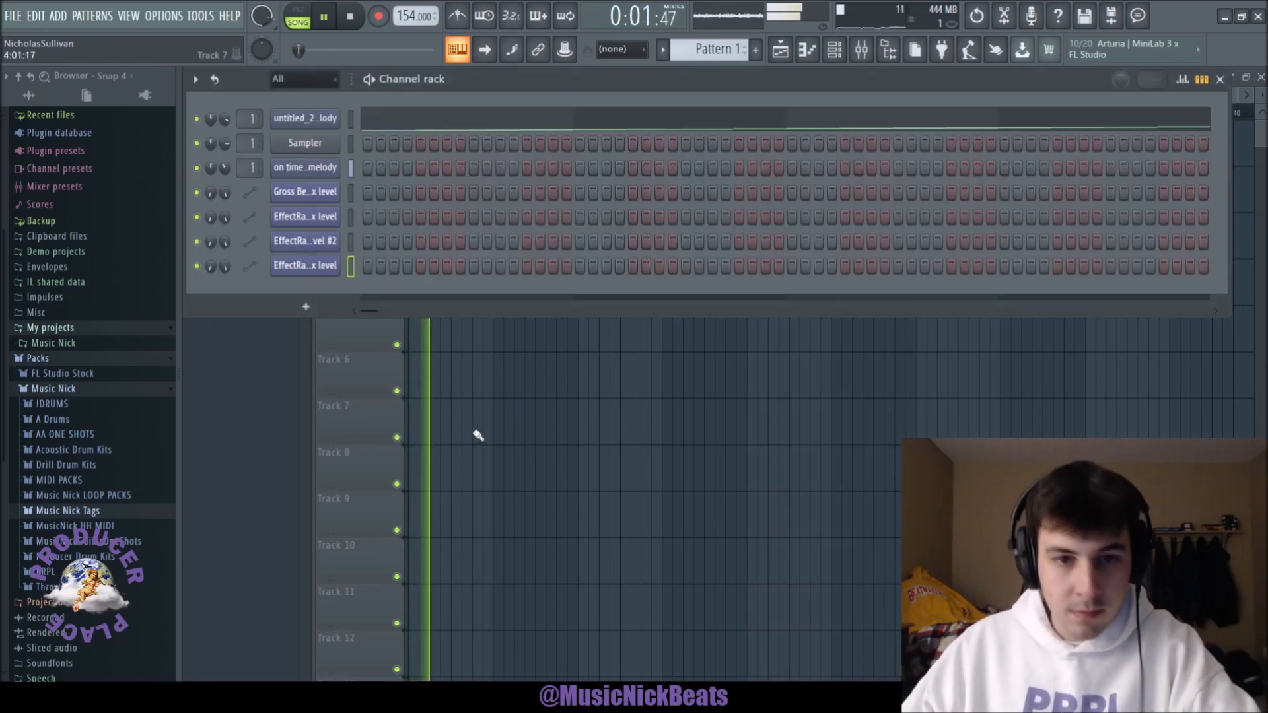
key(F9)
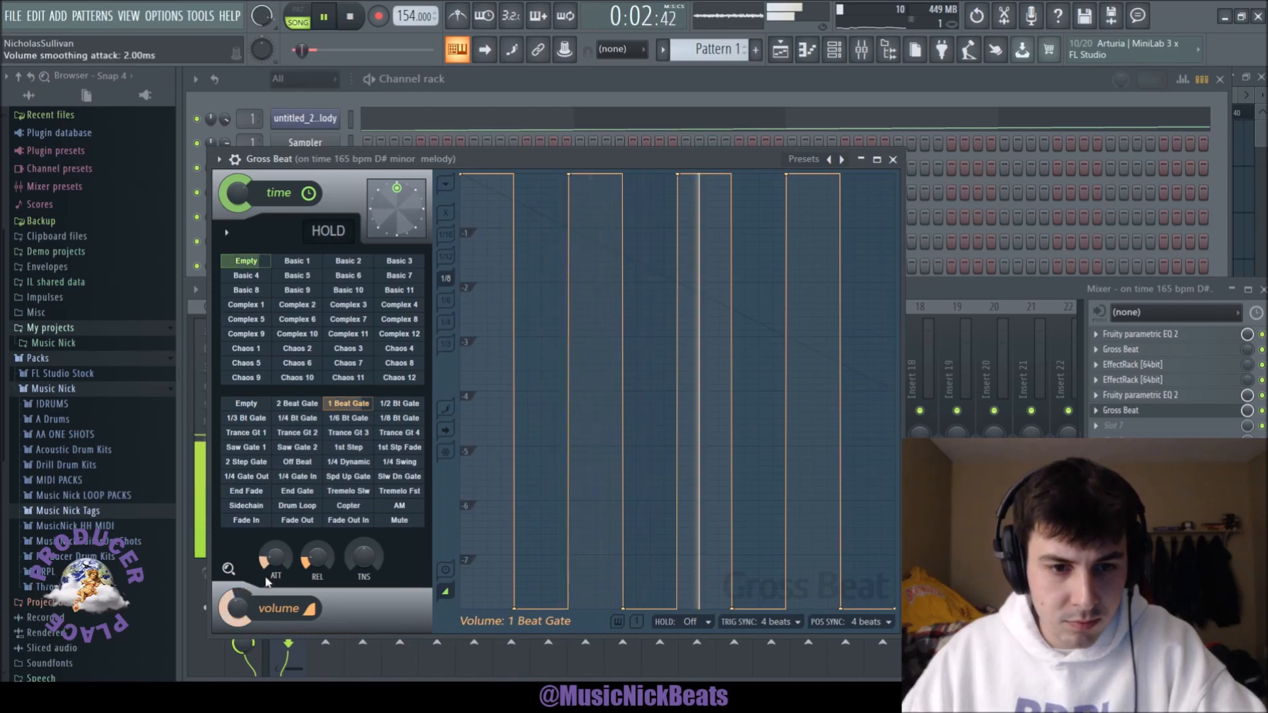
drag(363, 557, 363, 530)
drag(275, 556, 276, 560)
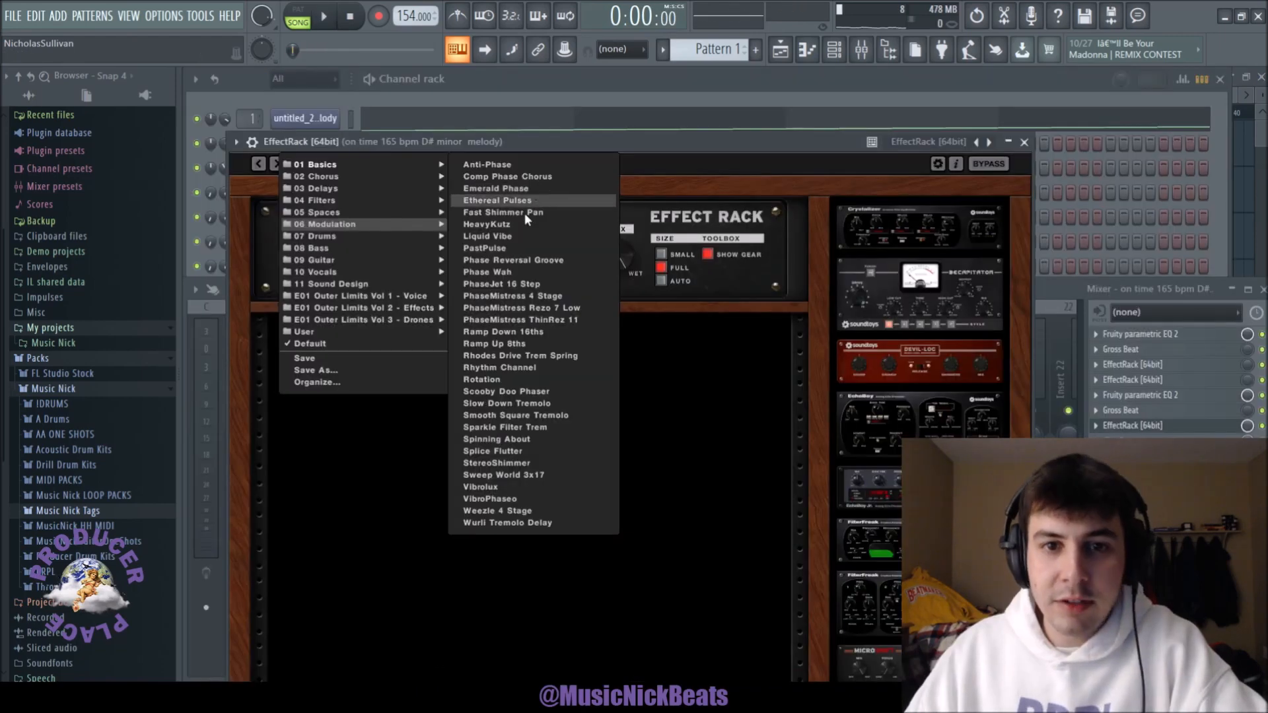
- Load the Ethereal Pulses modulation preset in the new Effect Rack and raise its mix-level automation point at bar 3 on Track 5
click(520, 213)
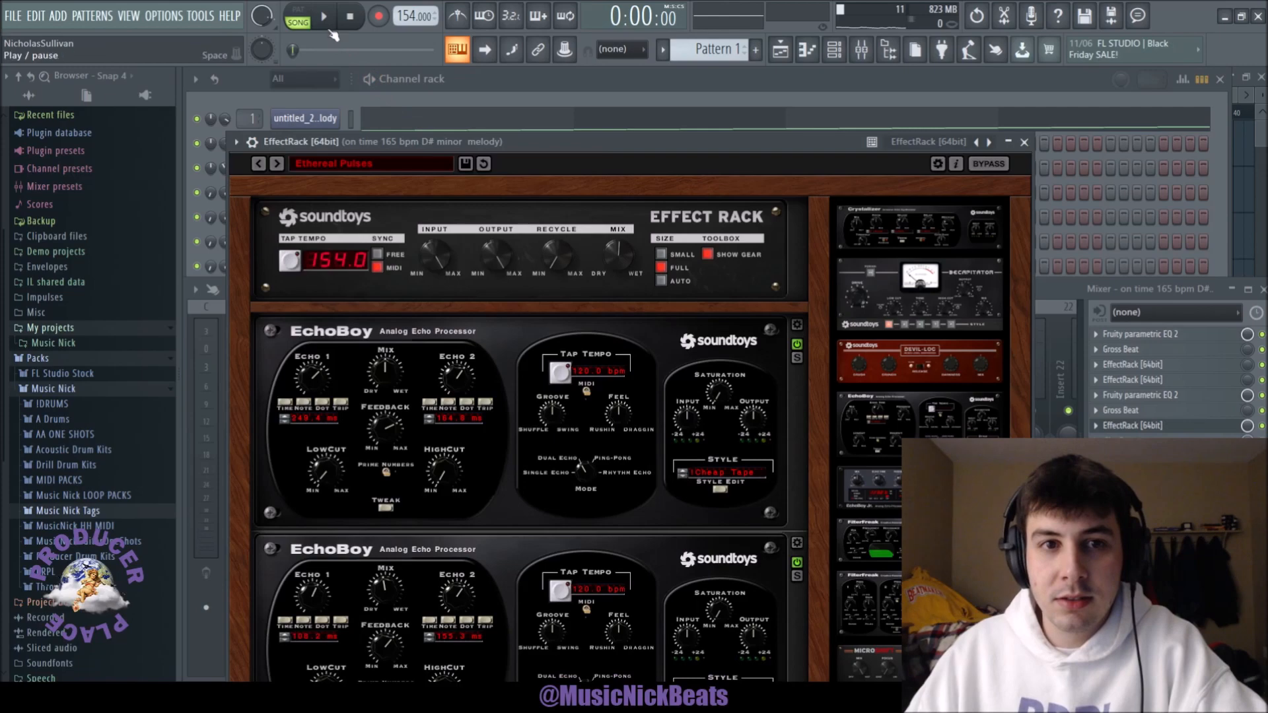
click(1025, 143)
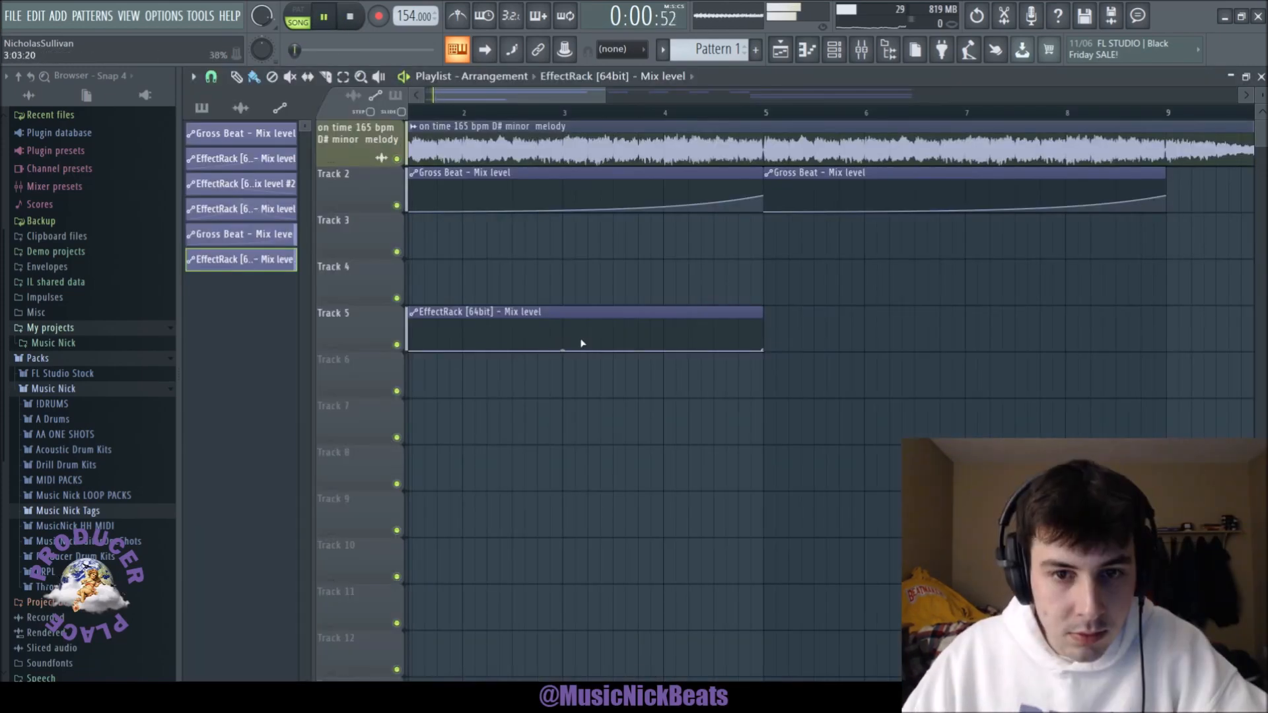
drag(563, 349, 562, 336)
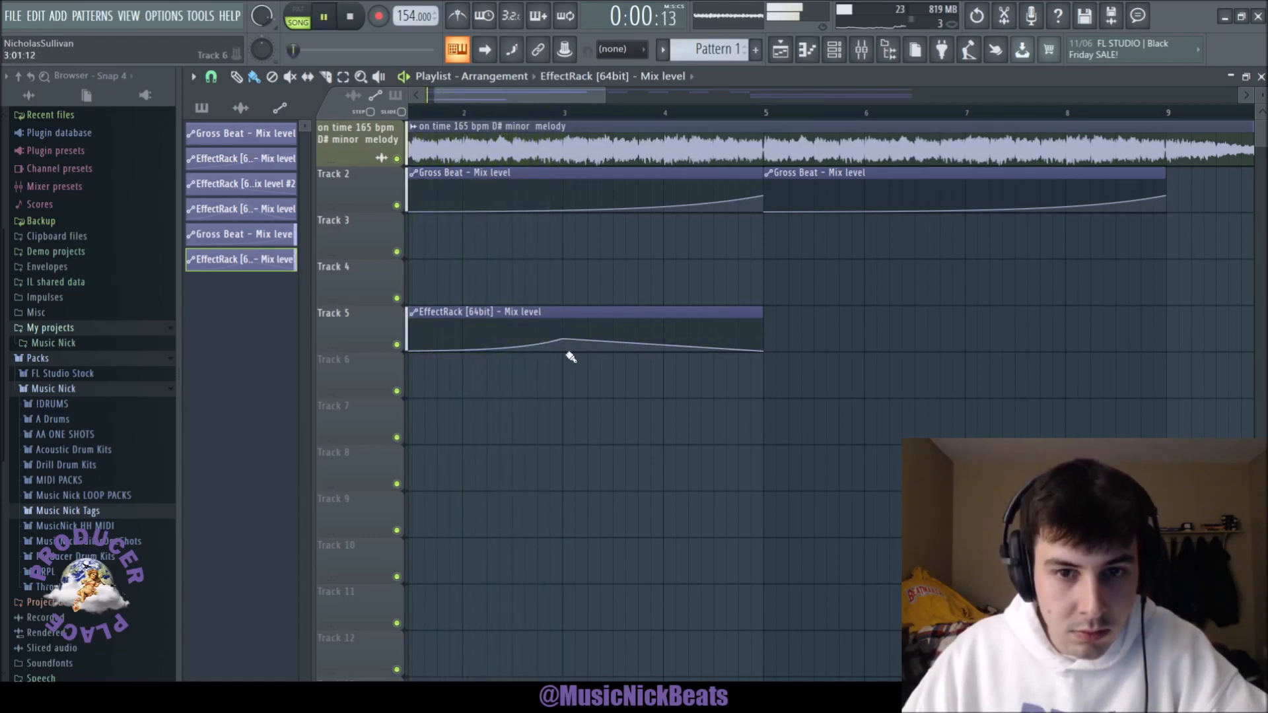
- Shorten the Track 5 mix-level automation to two-bar clips placed at bars 3, 7, 11 and 15, removing the one at bar 1
drag(764, 350, 654, 315)
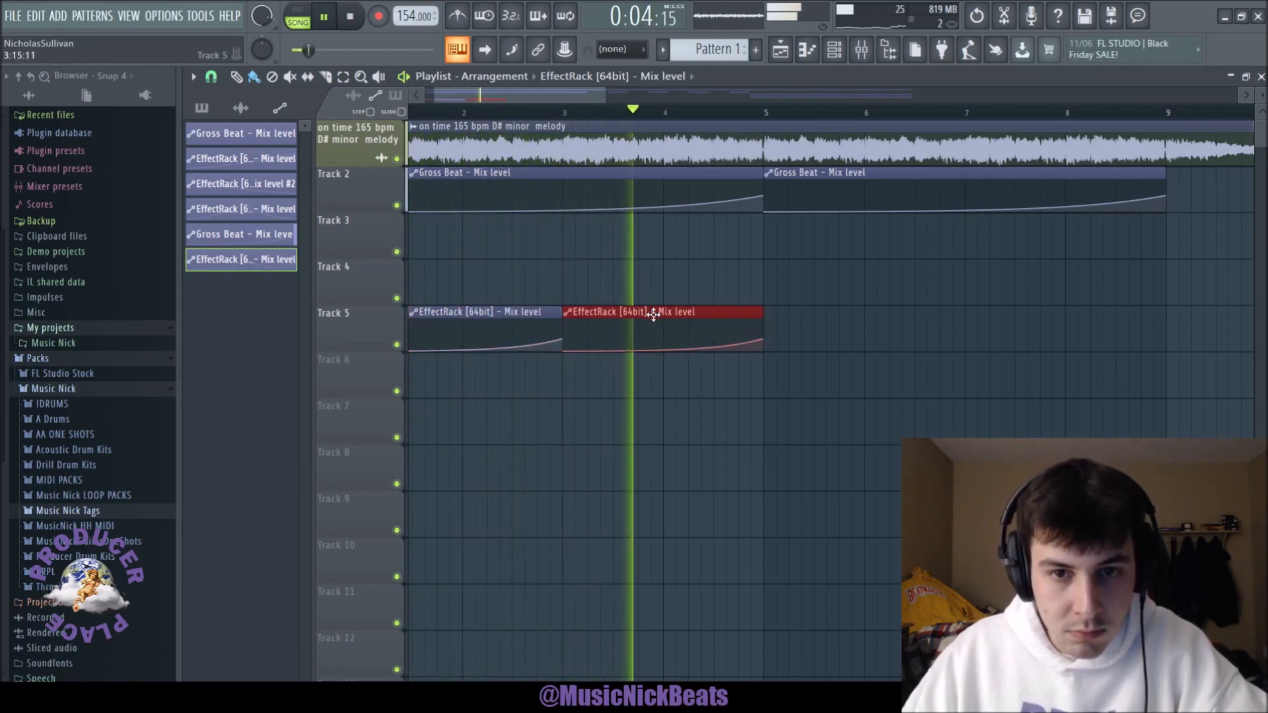
scroll(661, 365, down, 2)
key(space)
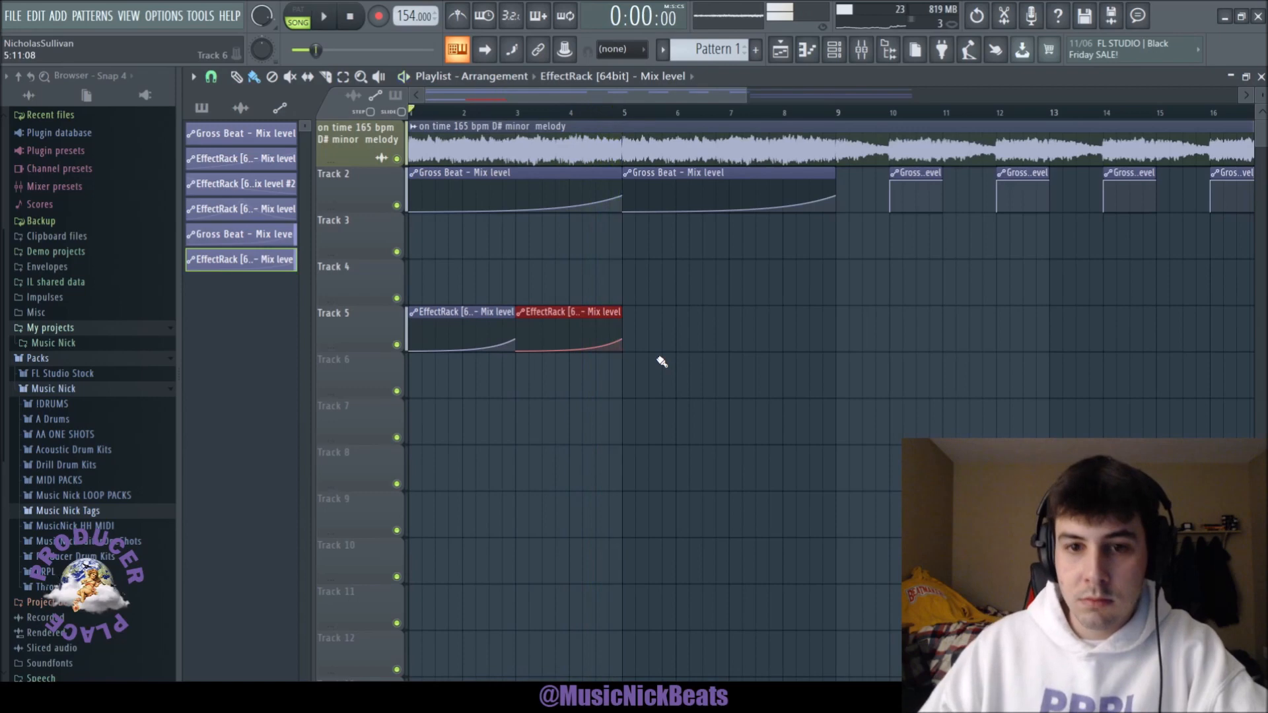
right_click(462, 330)
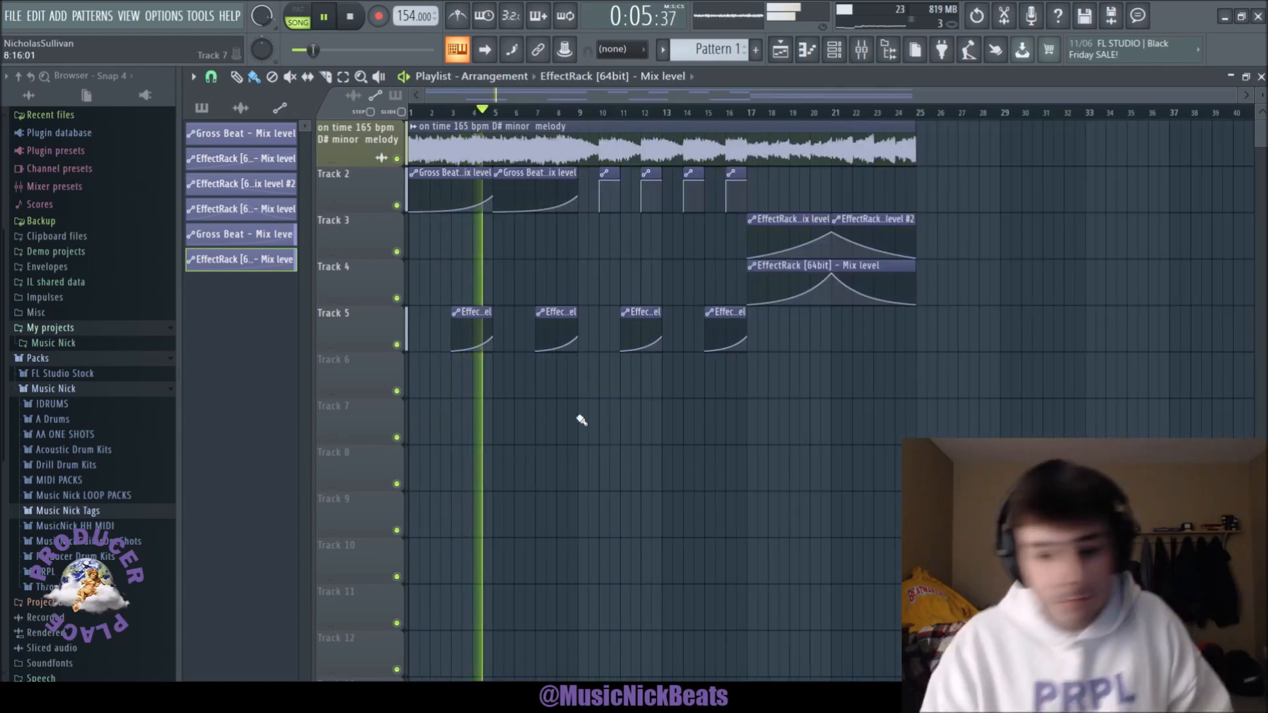
key(space)
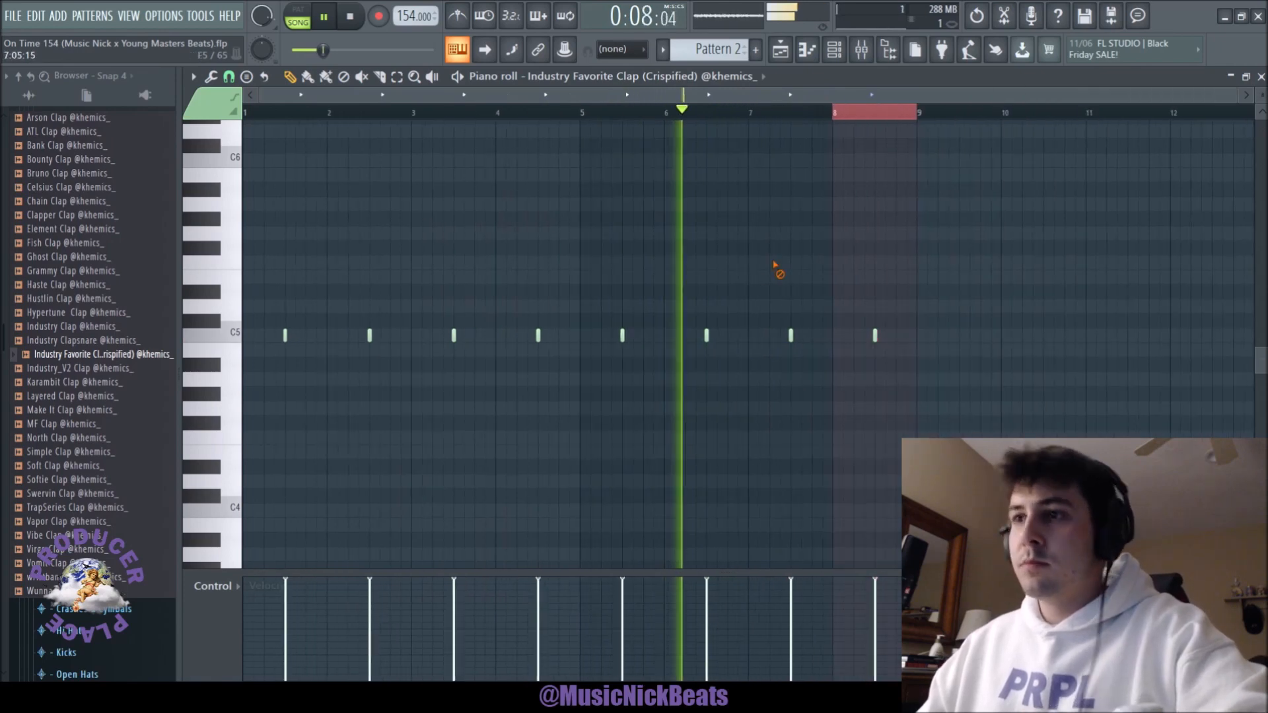
- Add an extra clap hit near bar 8 of the clap pattern, and select all notes of the Racks4days hi-hat pattern
scroll(802, 336, up, 2)
click(836, 337)
scroll(815, 541, down, 2)
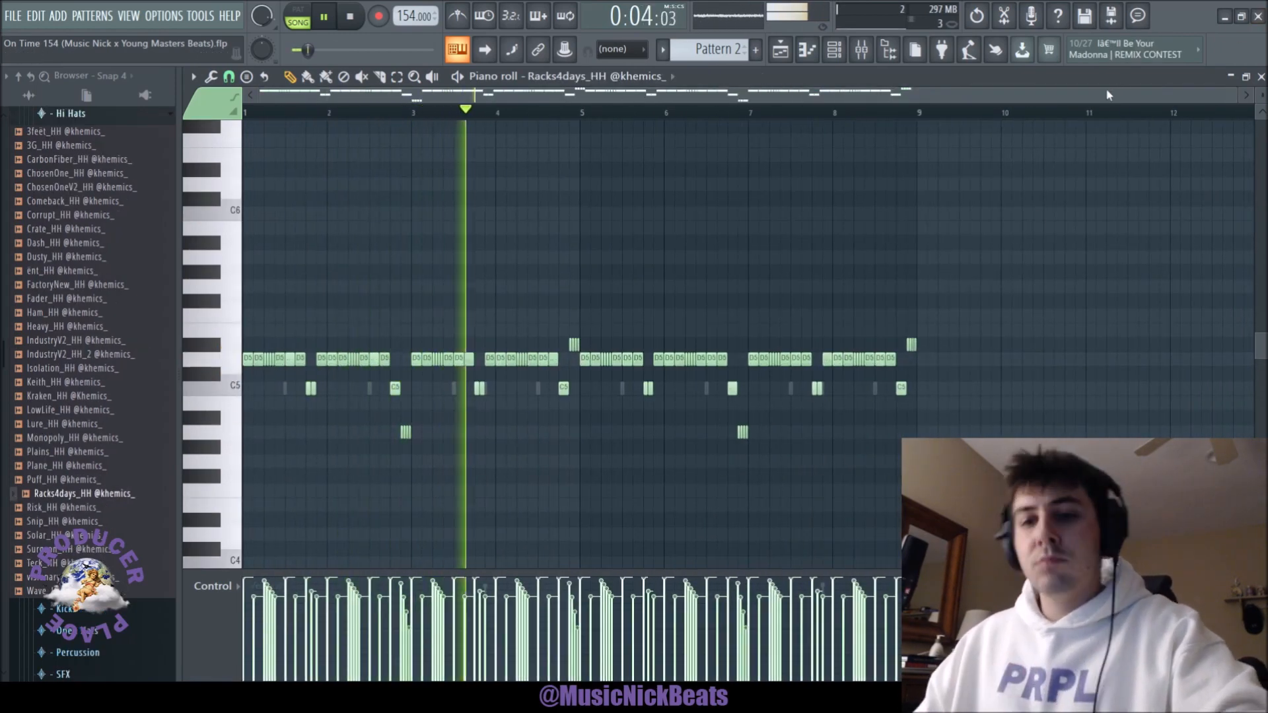
key(ctrl+a)
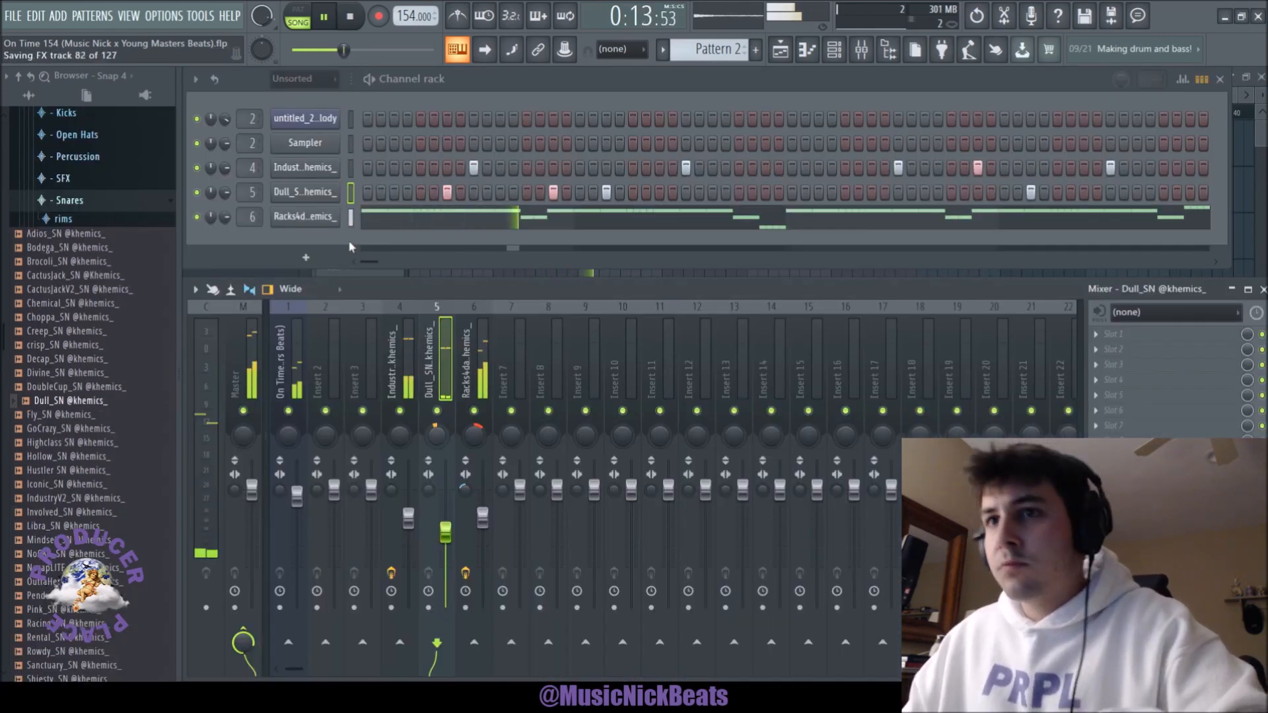
- Raise the boost slightly in the Dull_SN snare's precomputed effects and close its sampler settings
click(318, 194)
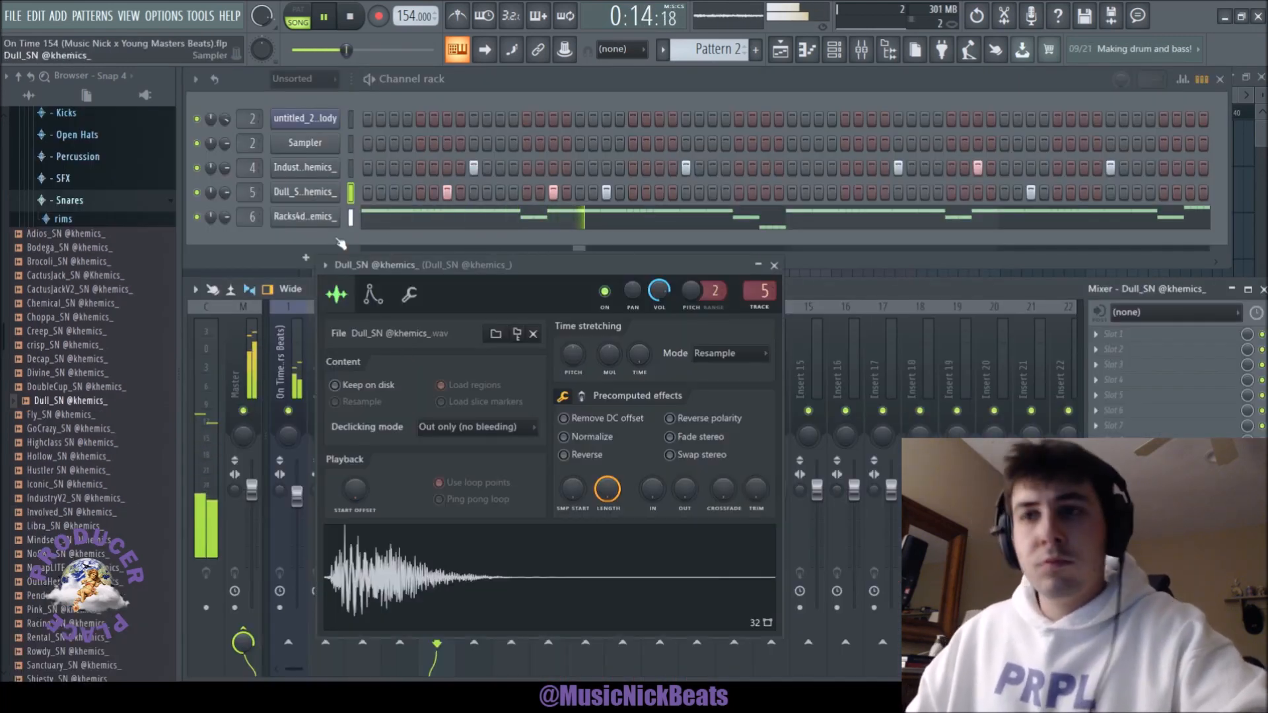
click(581, 396)
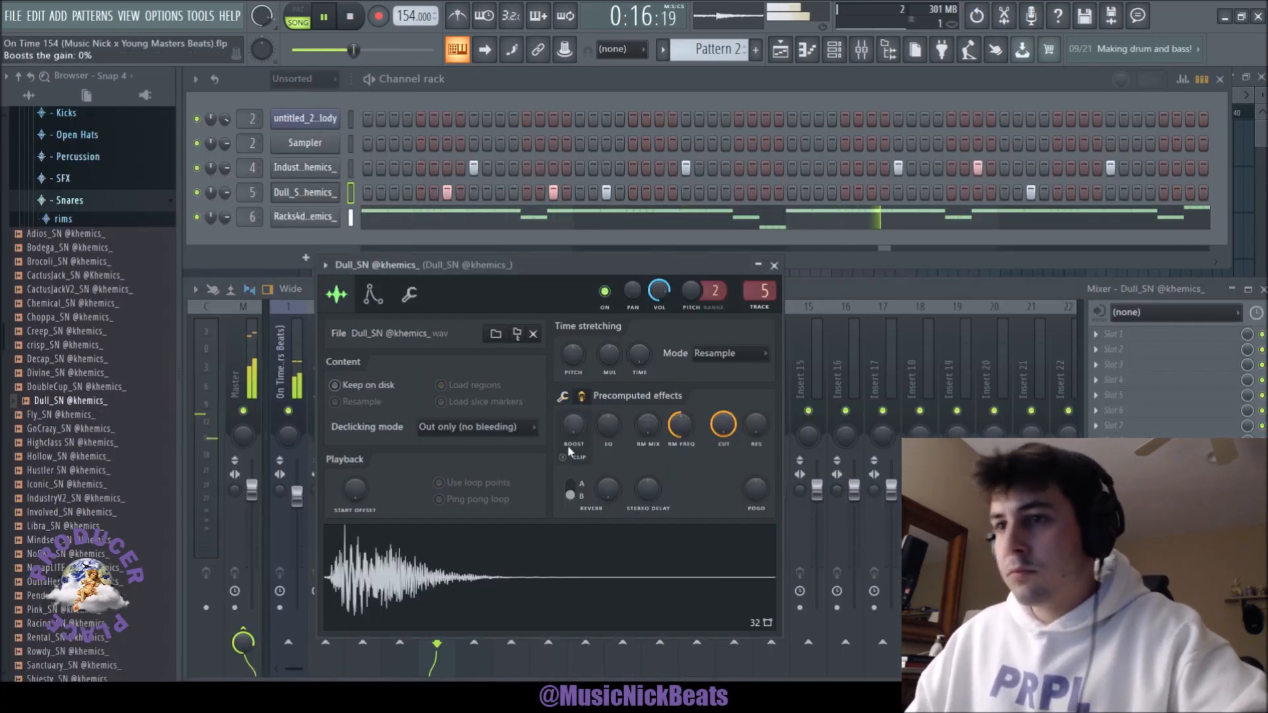
drag(573, 425, 573, 413)
drag(782, 264, 779, 269)
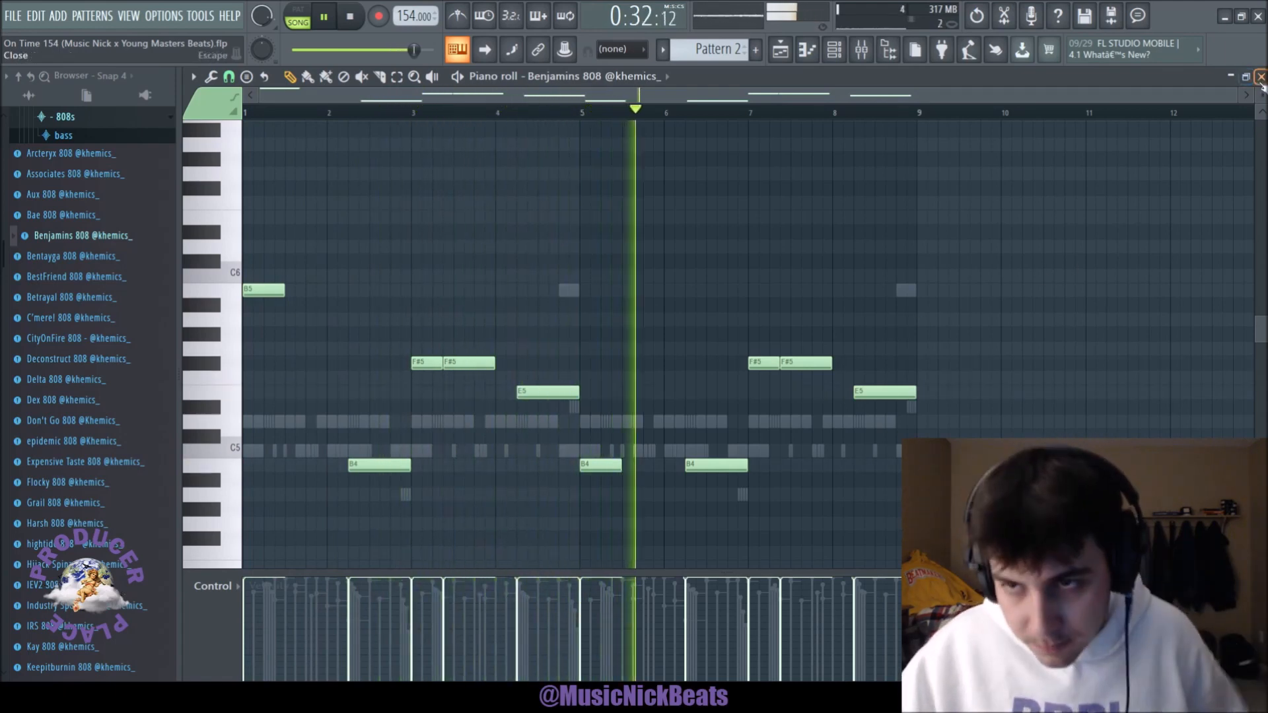
- Close the Benjamins 808 piano roll and review the arrangement in the playlist
key(F7)
key(F6)
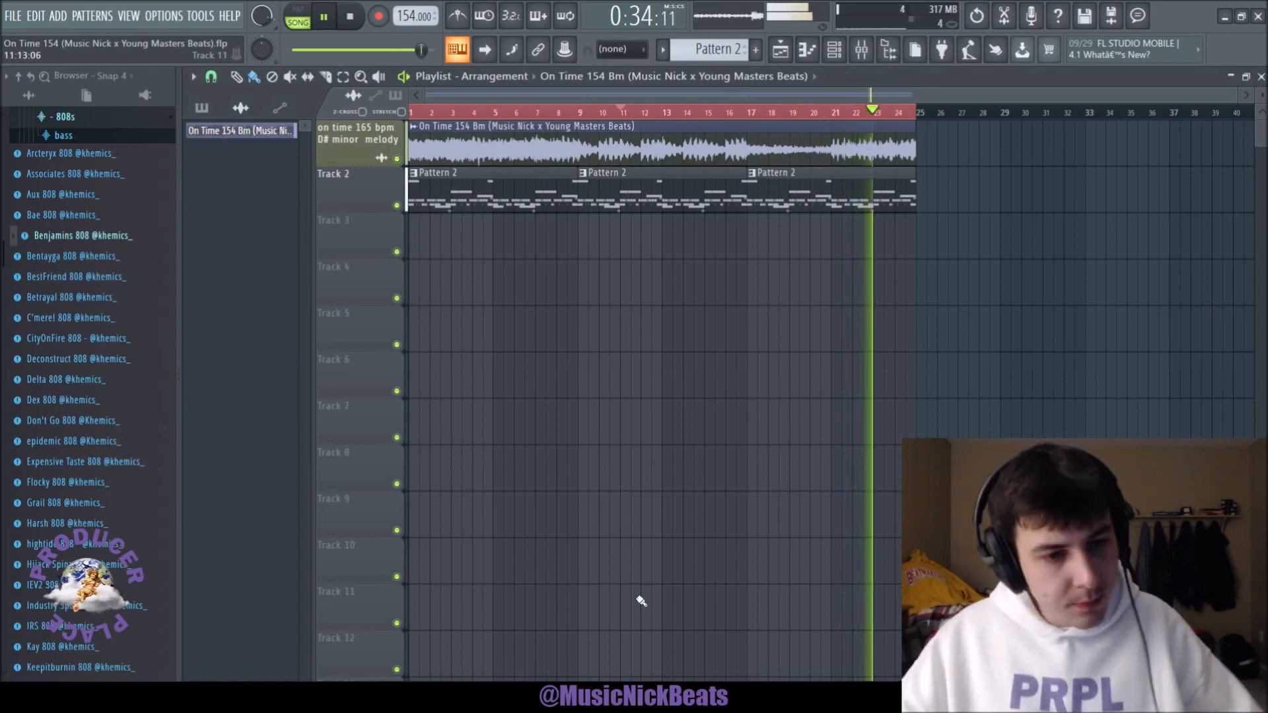
key(F6)
key(F9)
key(F12)
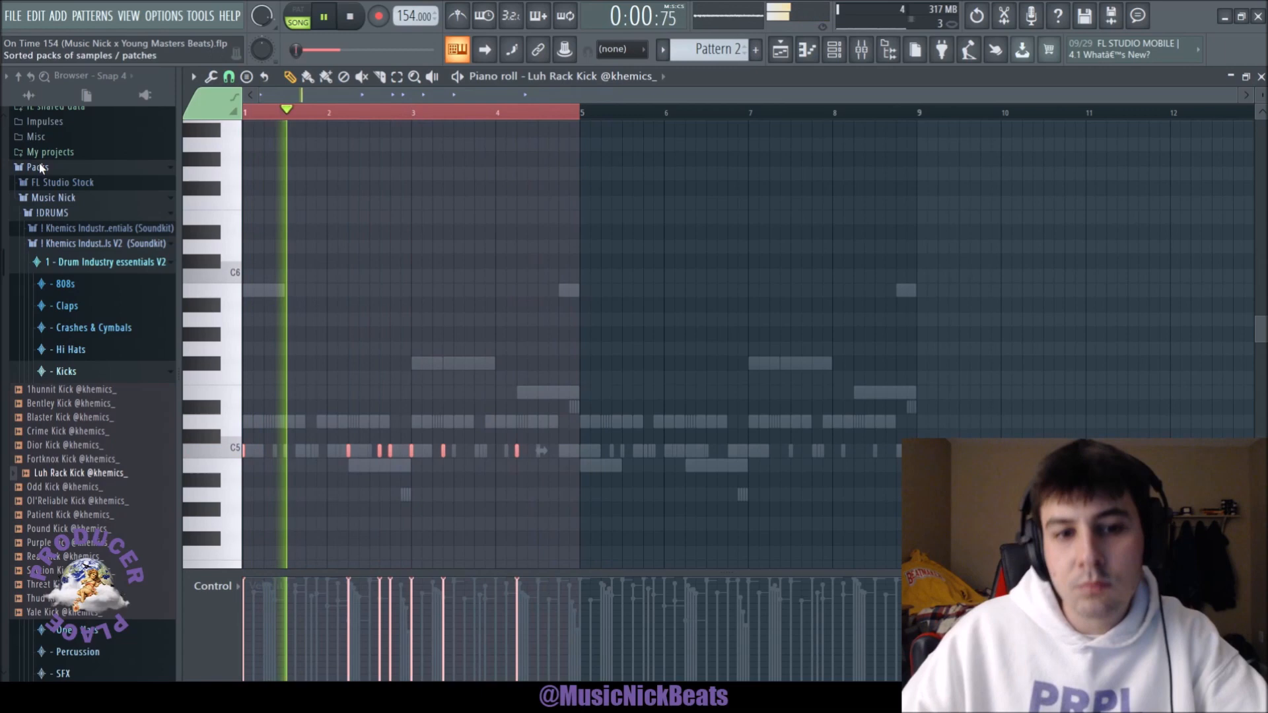
scroll(392, 449, down, 3)
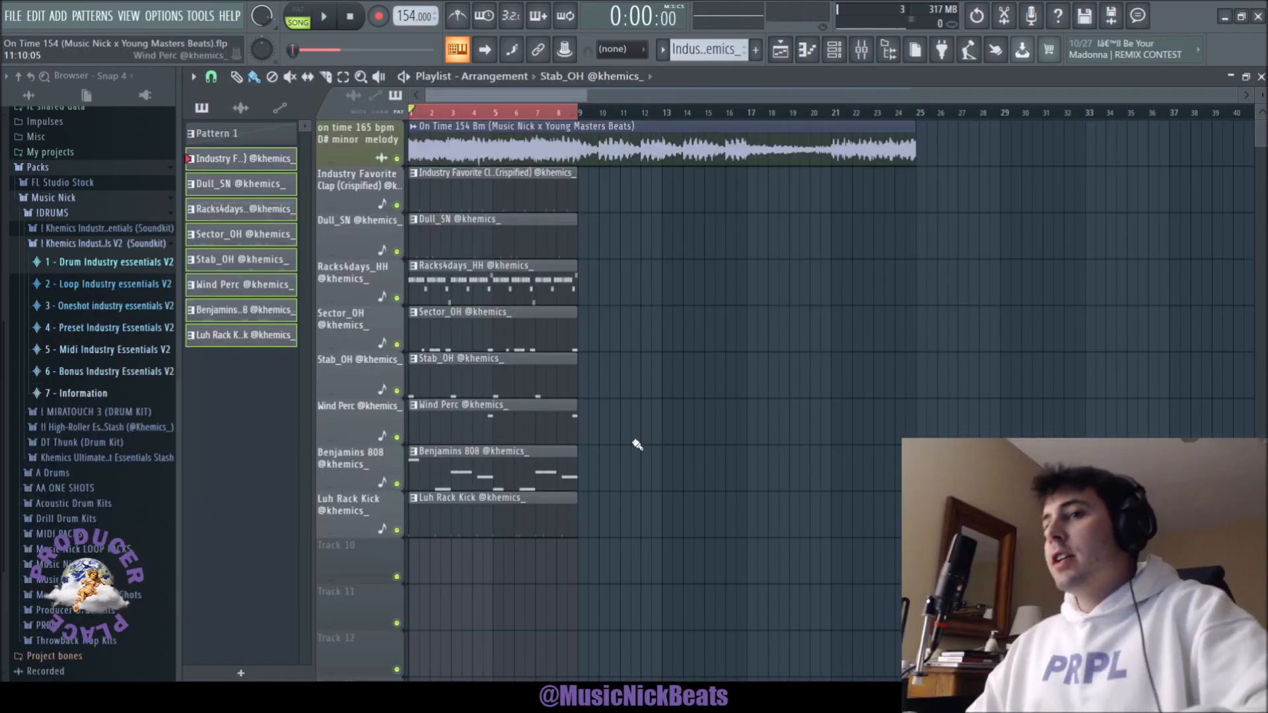
- Select the drum and 808 clips across bars 1 to 9, and set the closing B4 note in bar 4 of the Benjamins 808 #2 pattern
drag(636, 581, 388, 198)
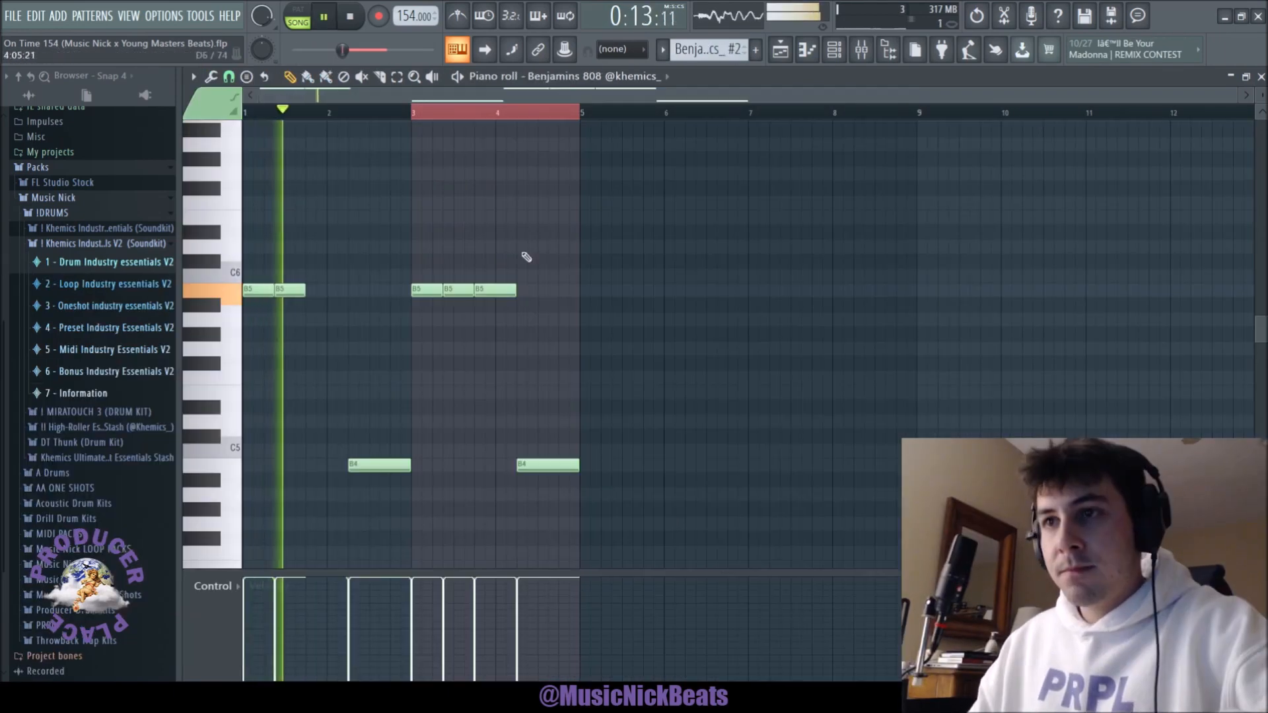
click(531, 465)
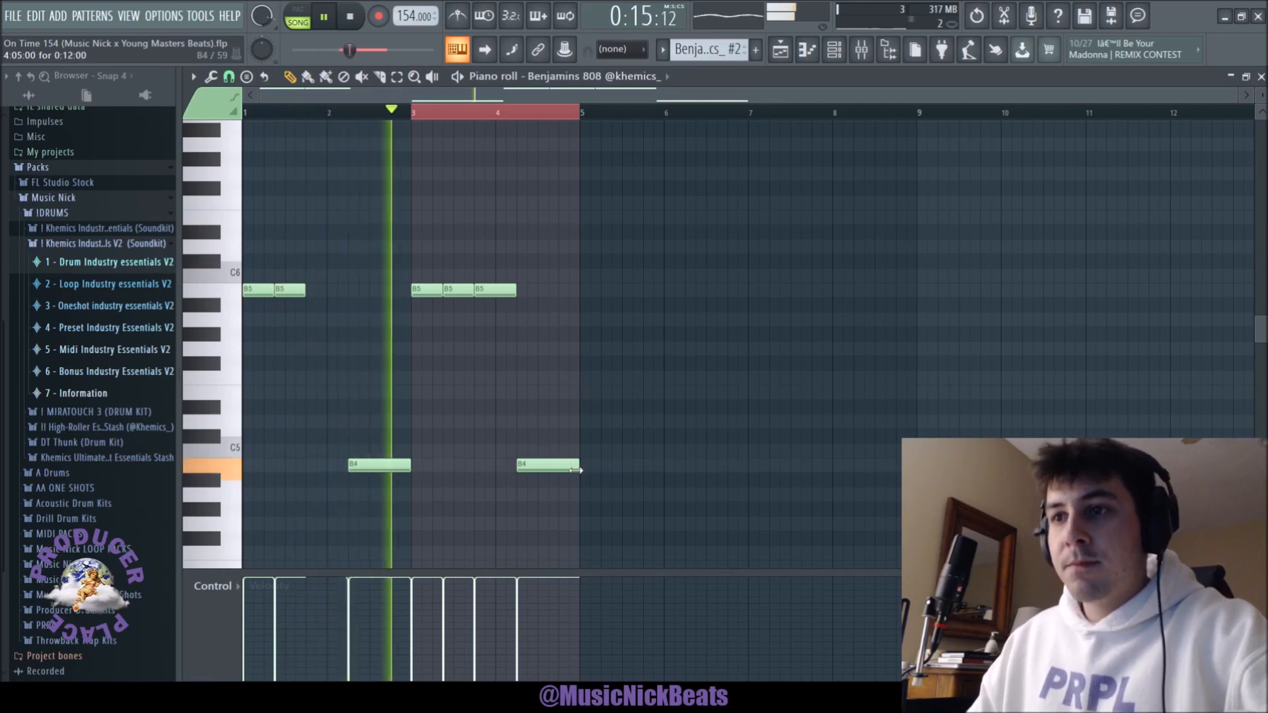
- Shorten the last B5 note in bar 4 of the Benjamins 808 #2 pattern and insert a short B4 note before the closing B4
ctrl+scroll(520, 344, up, 2)
scroll(520, 344, up, 3)
key(space)
drag(717, 292, 707, 293)
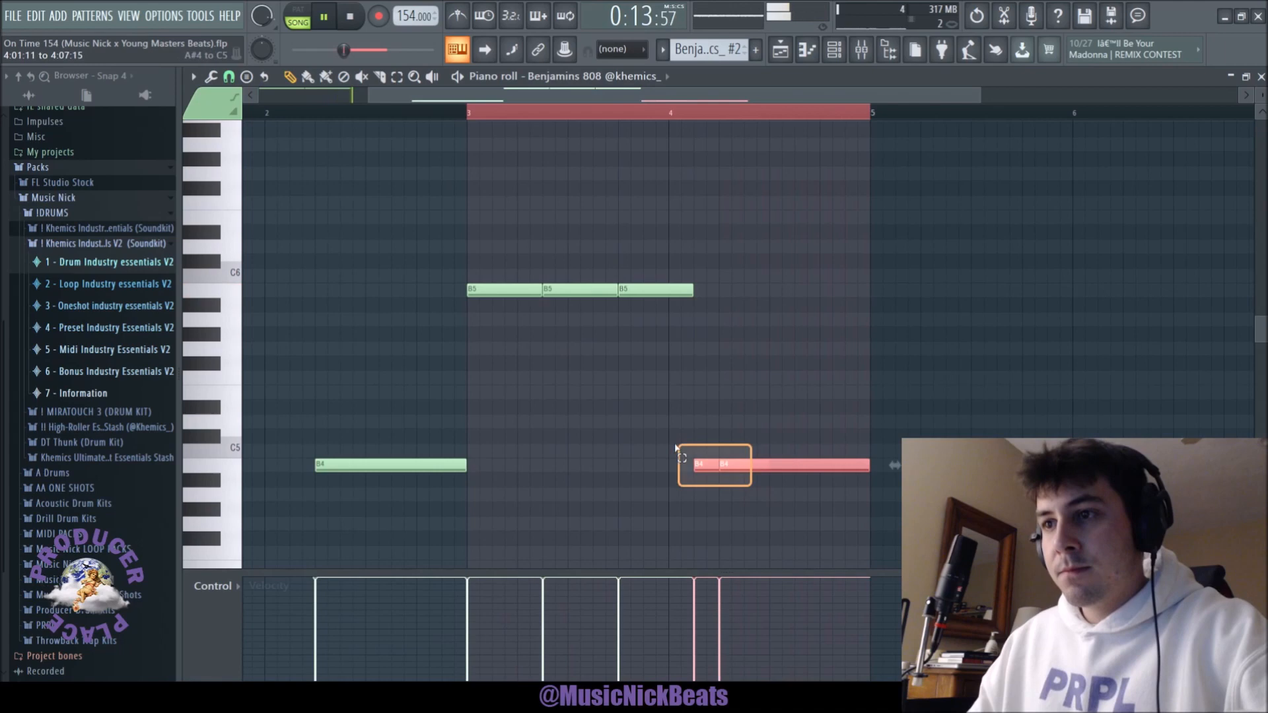
drag(706, 462, 705, 460)
ctrl+click(677, 439)
ctrl+scroll(709, 424, down, 1)
ctrl+scroll(701, 406, down, 1)
ctrl+scroll(697, 380, down, 1)
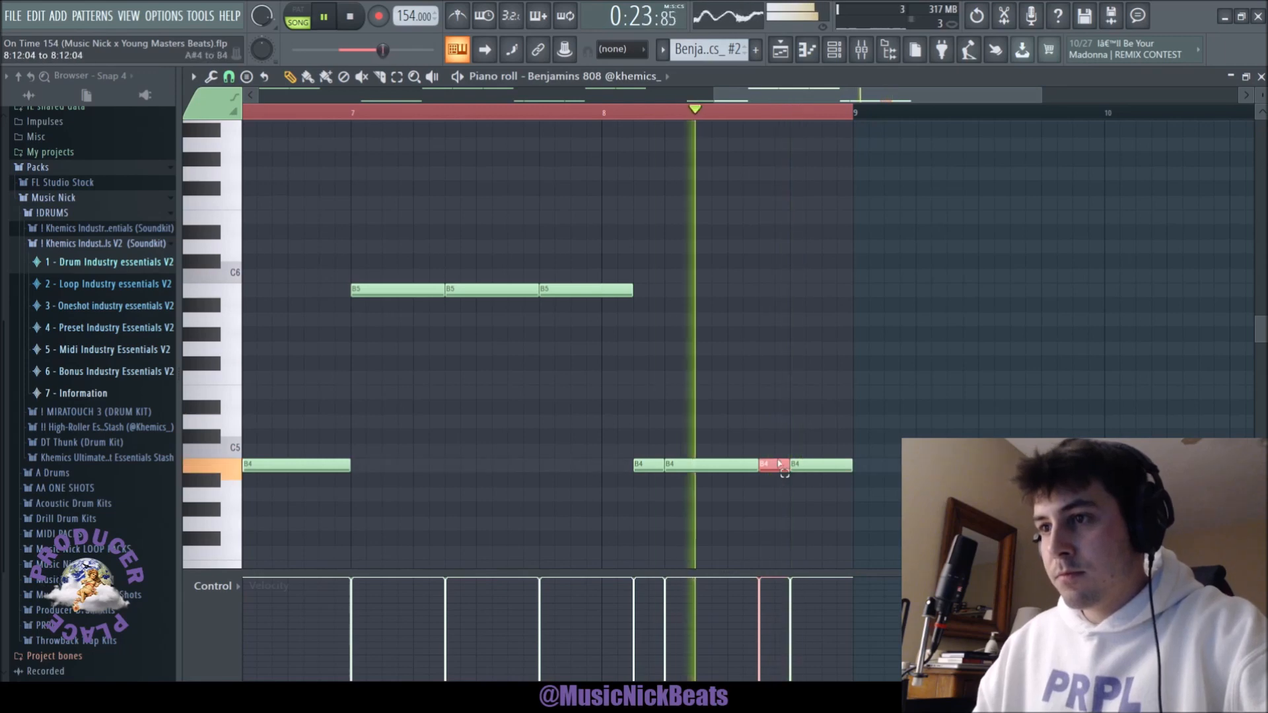
- Try raising the short B4 note near the end of bar 8 by an octave
key(ctrl+Up)
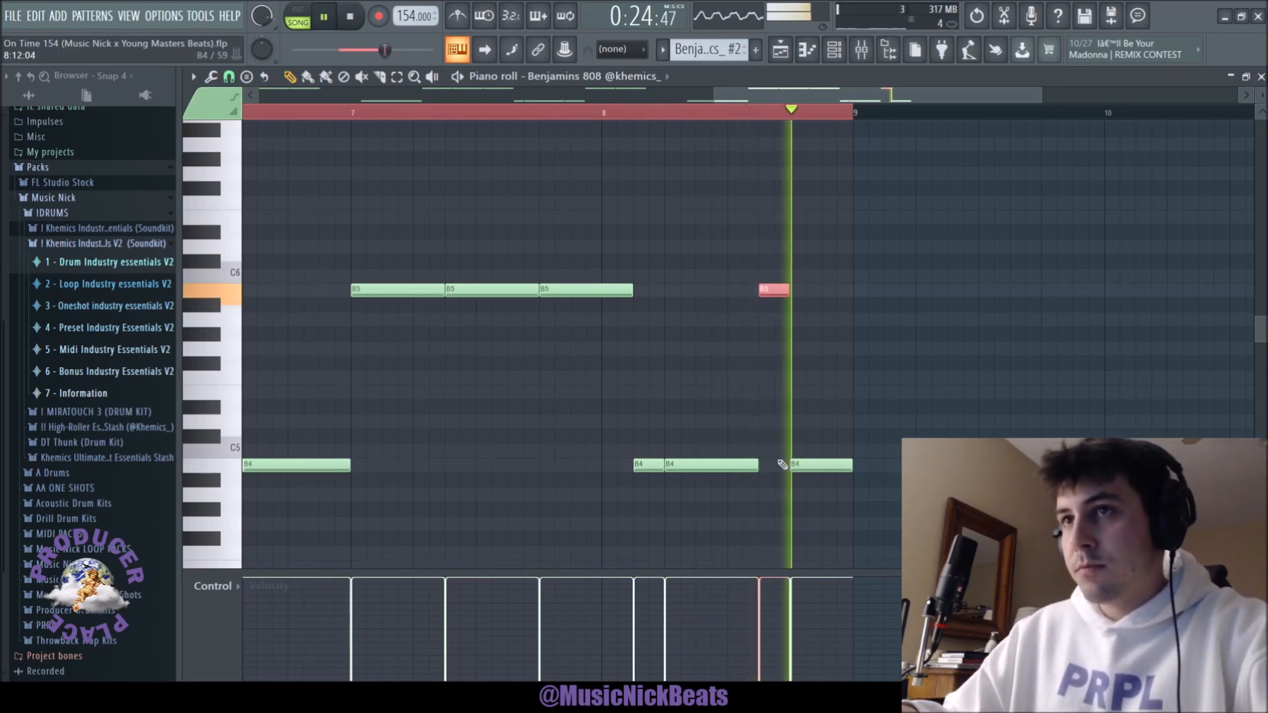
key(ctrl+Down)
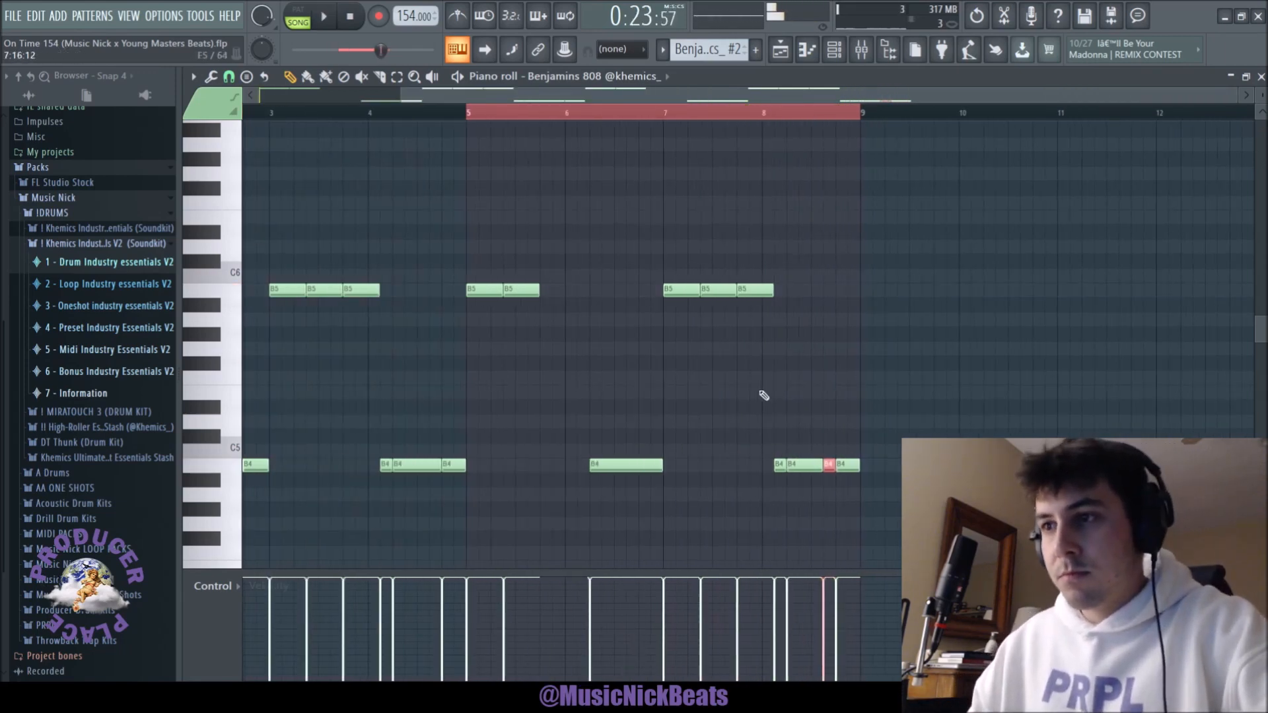
scroll(996, 356, down, 1)
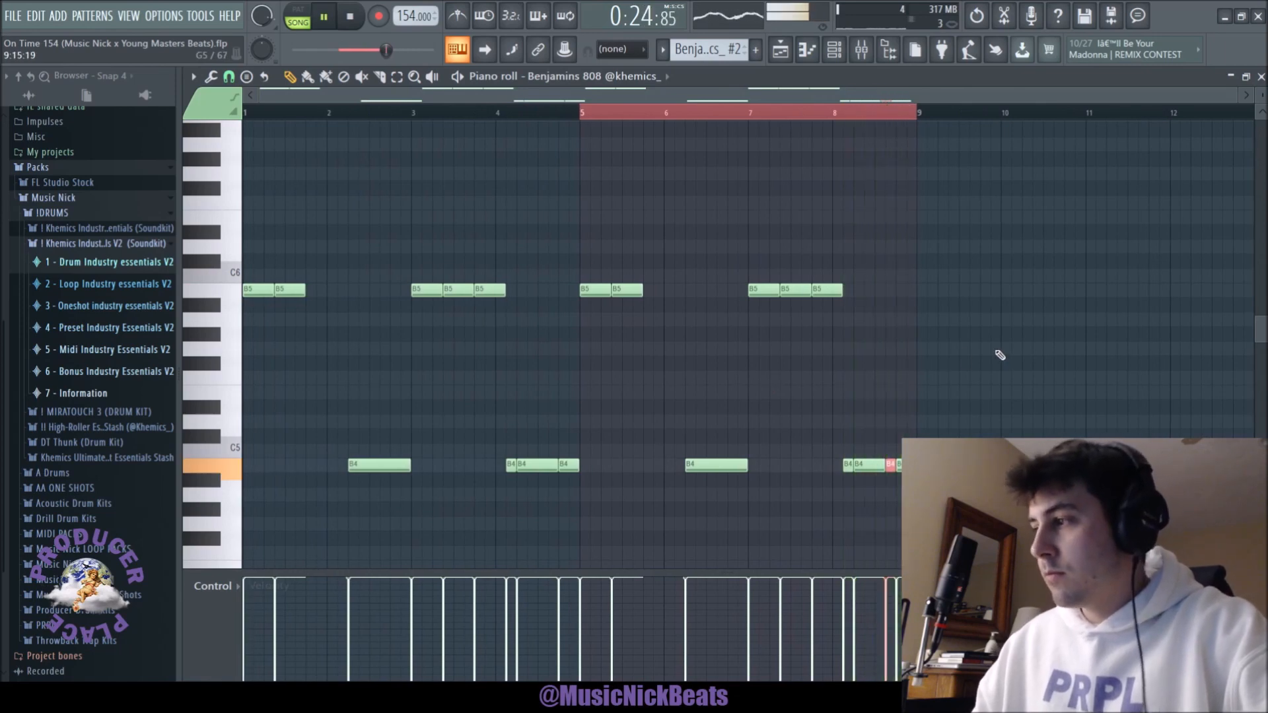
- Play back the arrangement near bar 16 in the playlist to check the Benjamins 808 #2 ending
key(space)
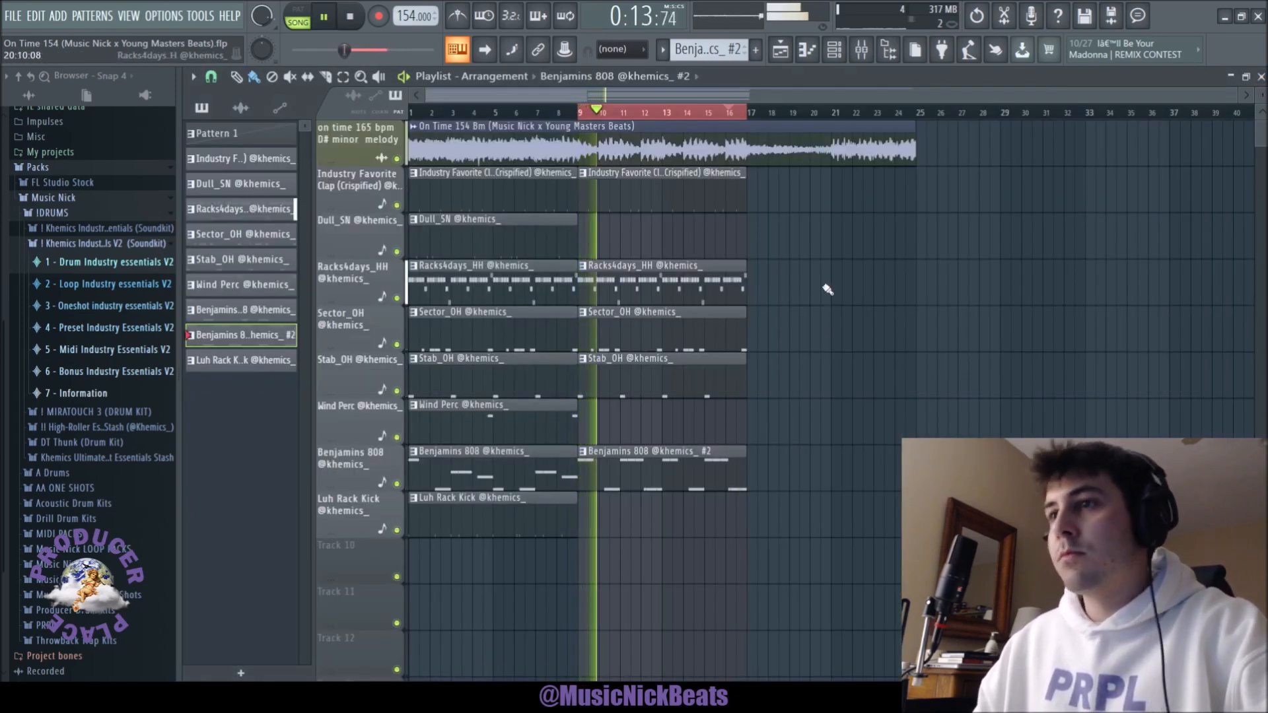
click(728, 114)
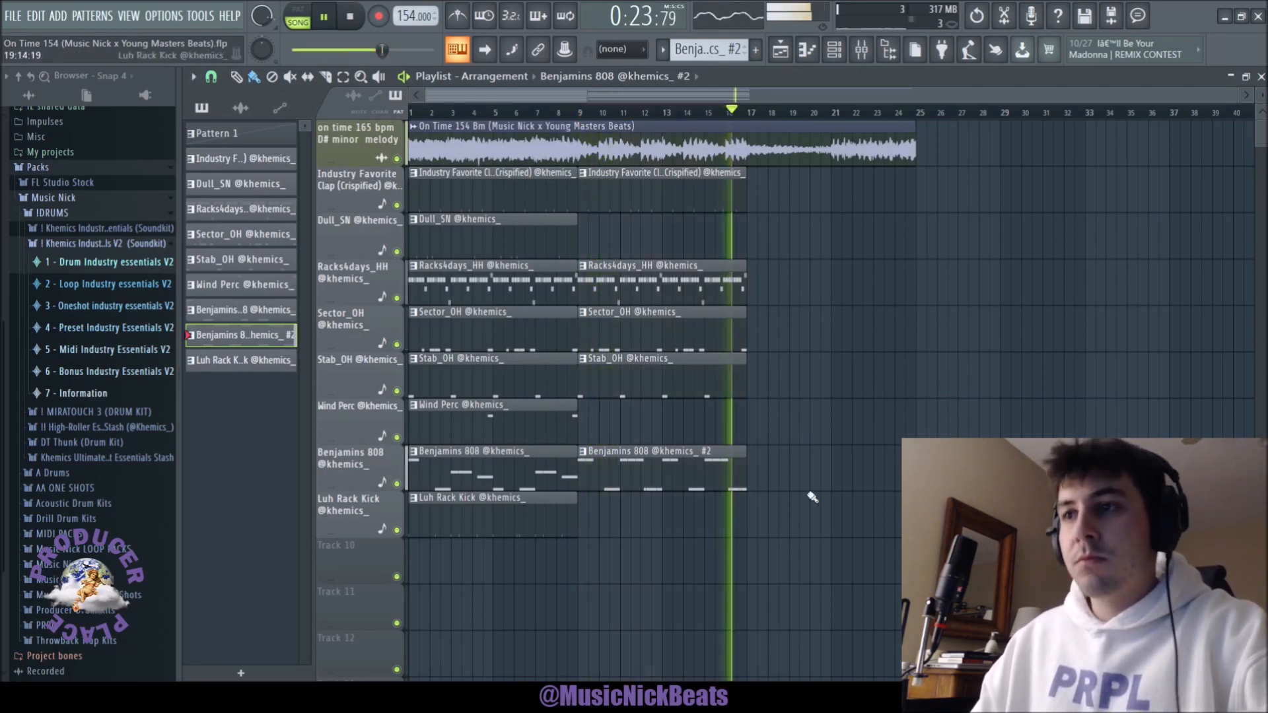
key(space)
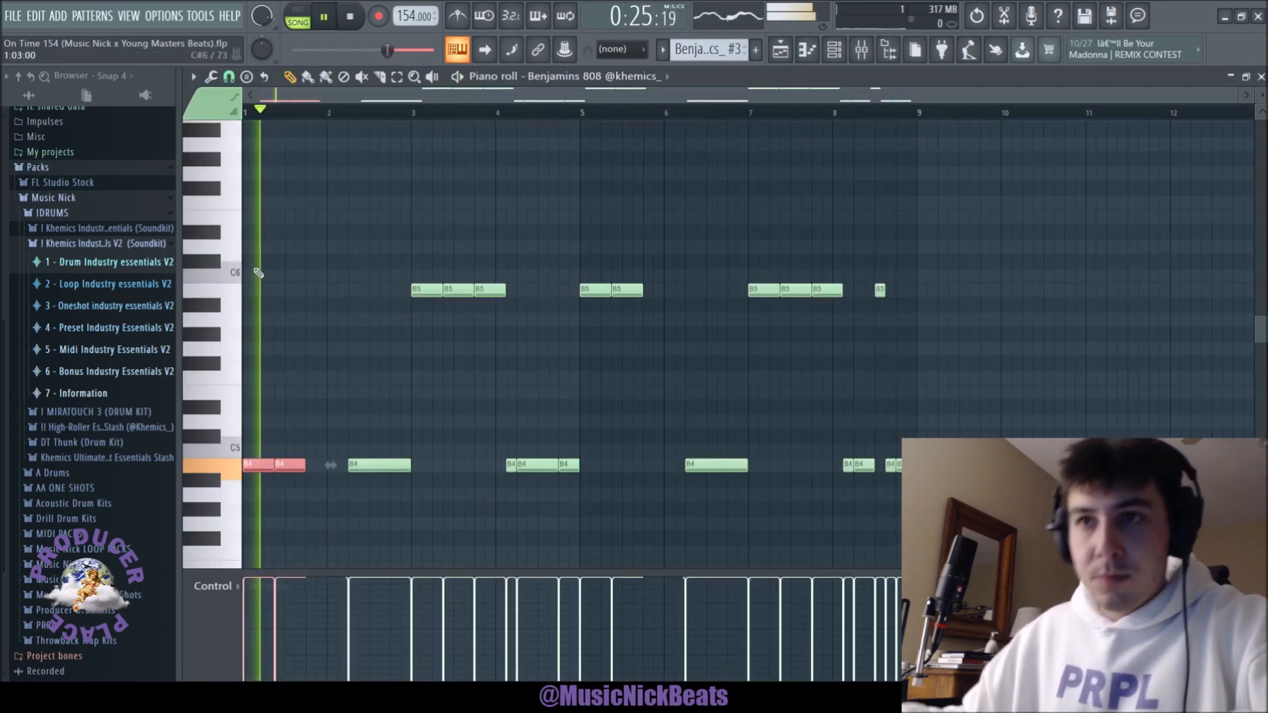
- Fill bars 1 and 2 of the Benjamins 808 #3 pattern with back-to-back B4 notes, extending the last one to bar 3
key(space)
key(space)
key(space)
key(space)
mouse_move(358, 464)
mouse_down()
mouse_move(315, 464)
mouse_move(349, 466)
mouse_up()
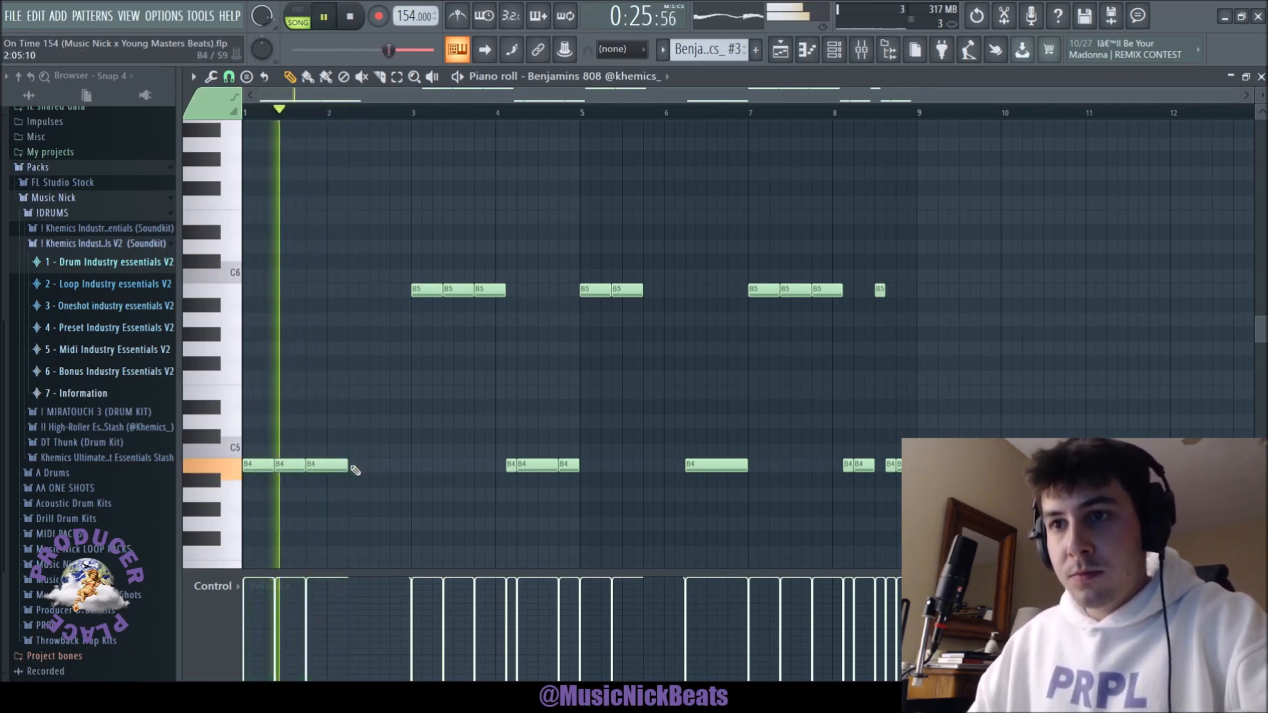
click(355, 468)
drag(390, 465, 411, 465)
key(space)
key(space)
- Lower the B5 notes in bars 3 and 4 of the Benjamins 808 #3 pattern by an octave and audition the bassline
drag(525, 340, 438, 270)
key(ctrl+Down)
ctrl+click(536, 334)
scroll(517, 411, up, 3)
scroll(520, 415, down, 3)
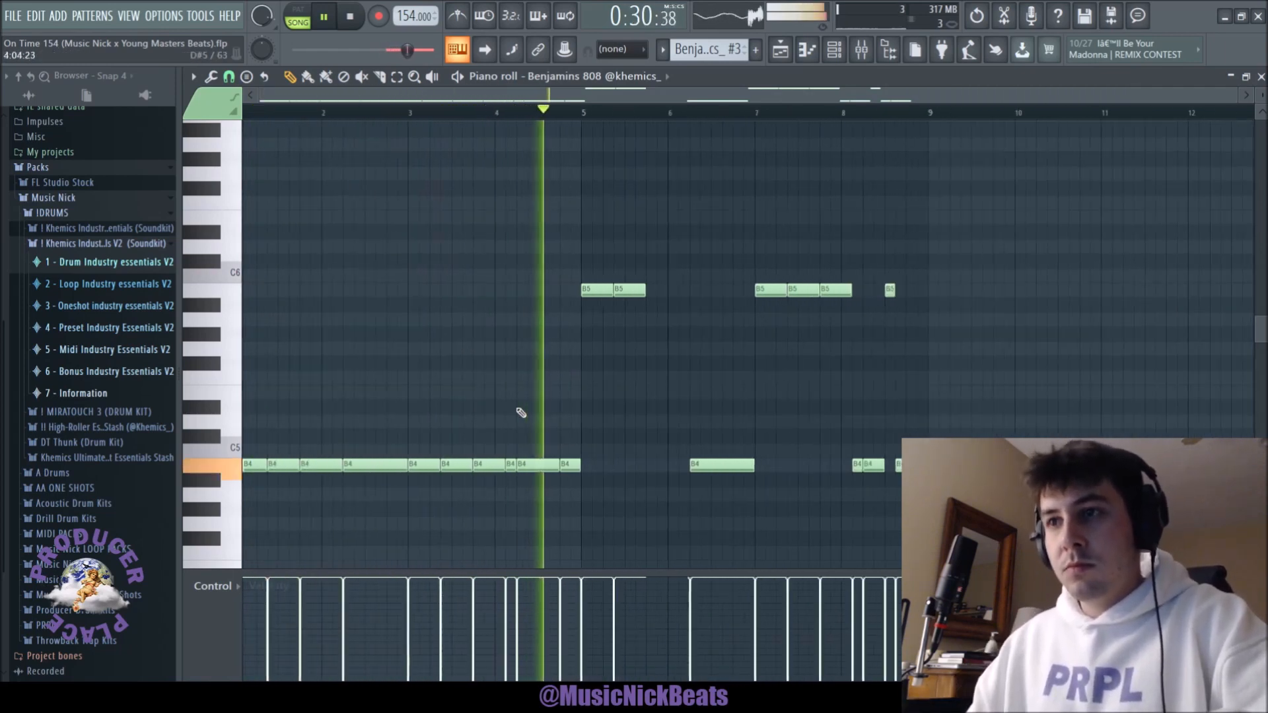
key(space)
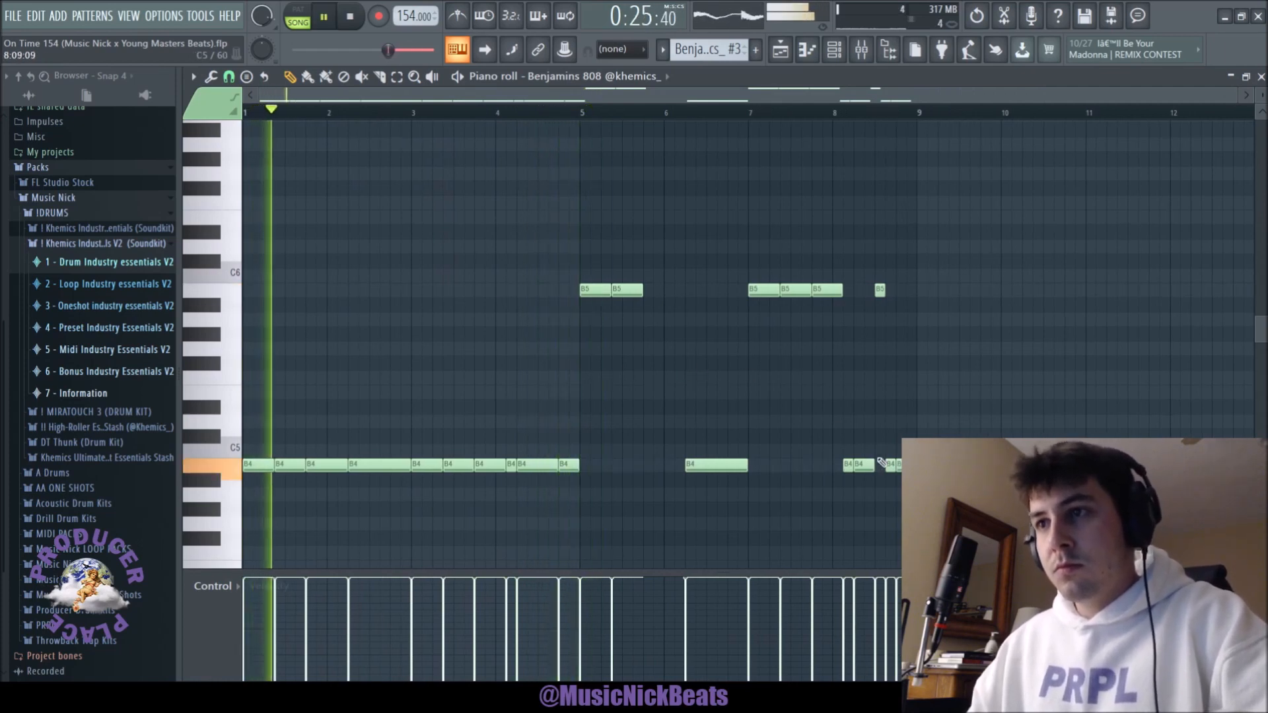
- Raise the B4 notes in bars 6 to 8 of the Benjamins 808 #3 pattern by an octave
drag(926, 498, 663, 450)
key(ctrl+Up)
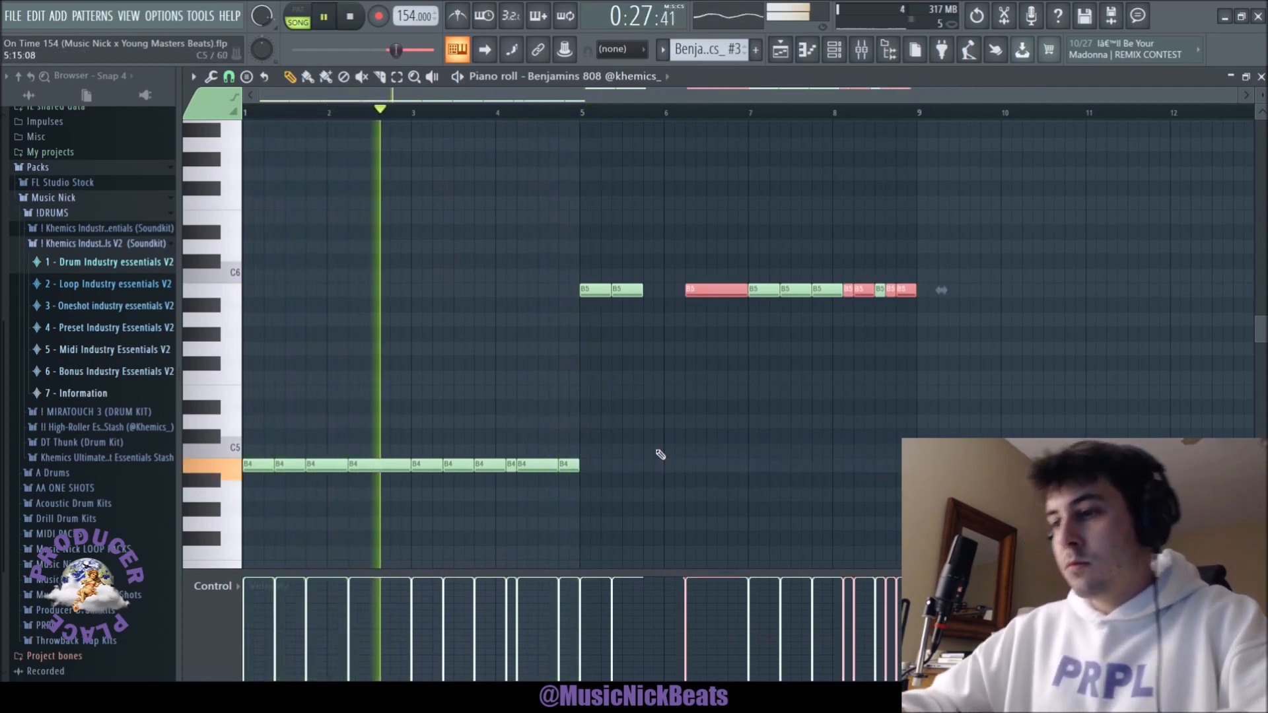
ctrl+click(660, 455)
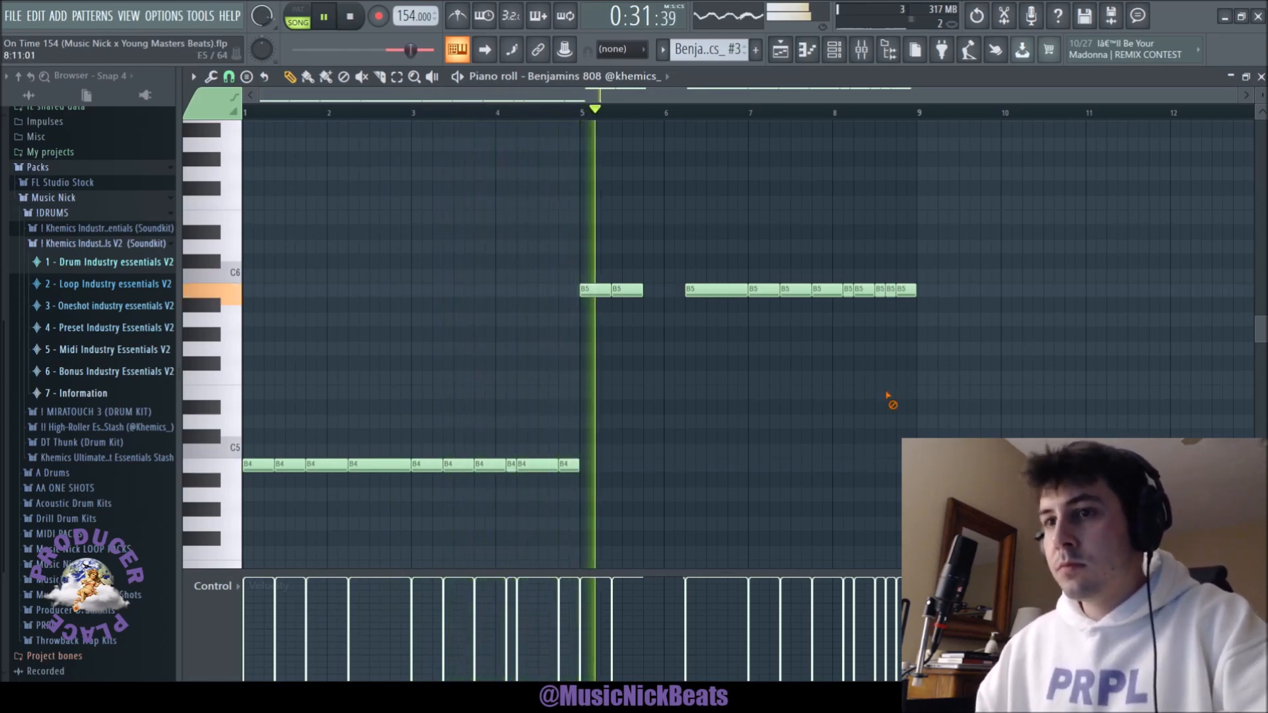
- Remove the trial B5 note late in bar 5 and the B4 note ending bar 1 of the Benjamins 808 #3 pattern
click(647, 291)
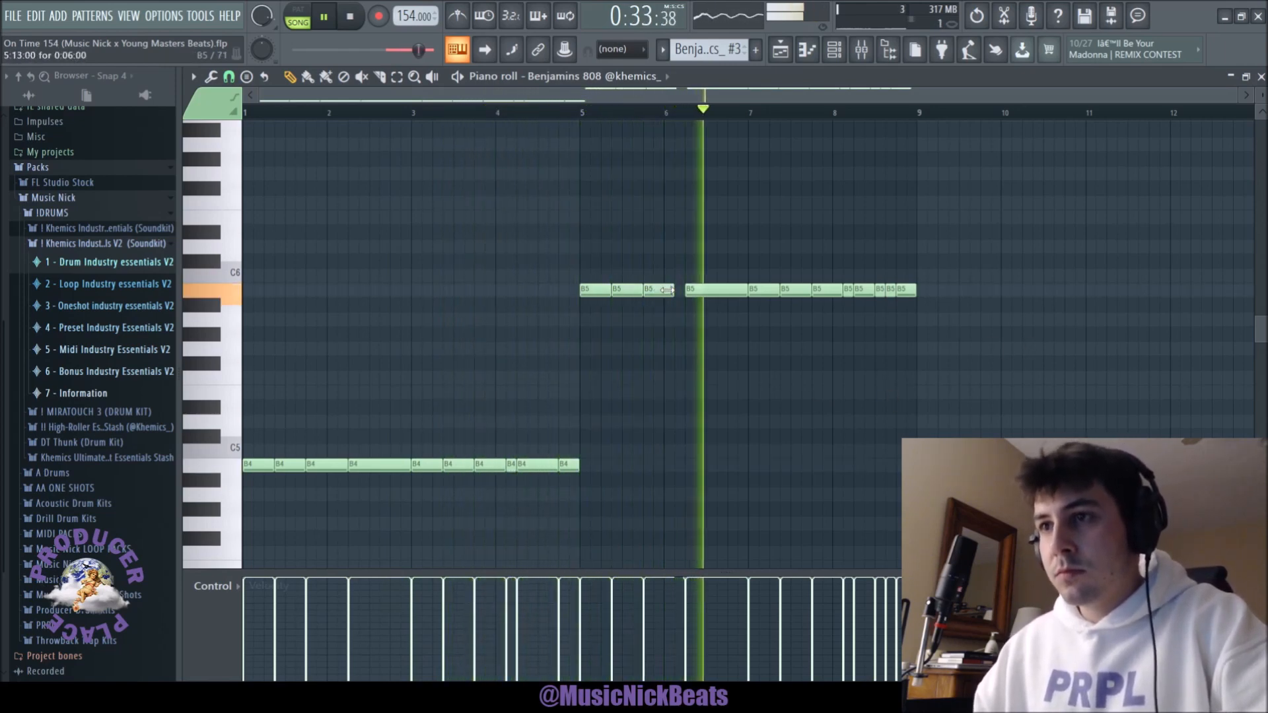
right_click(660, 291)
right_click(319, 465)
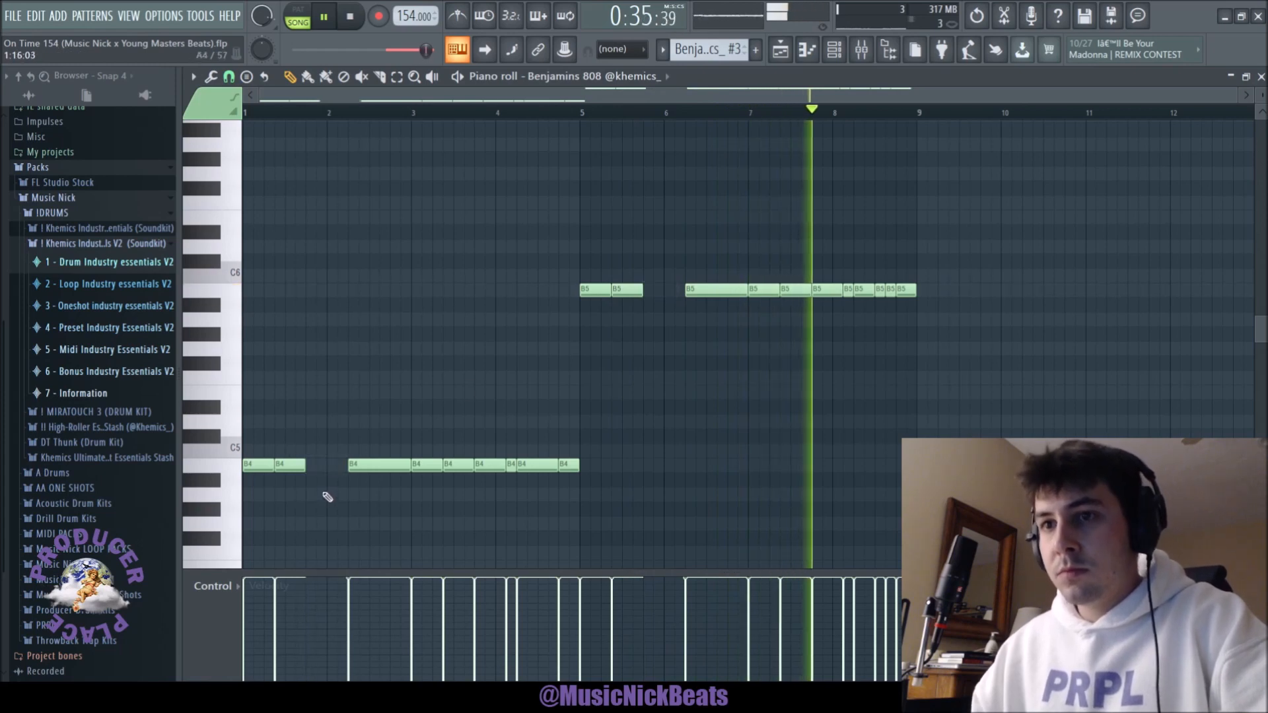
drag(306, 466, 316, 468)
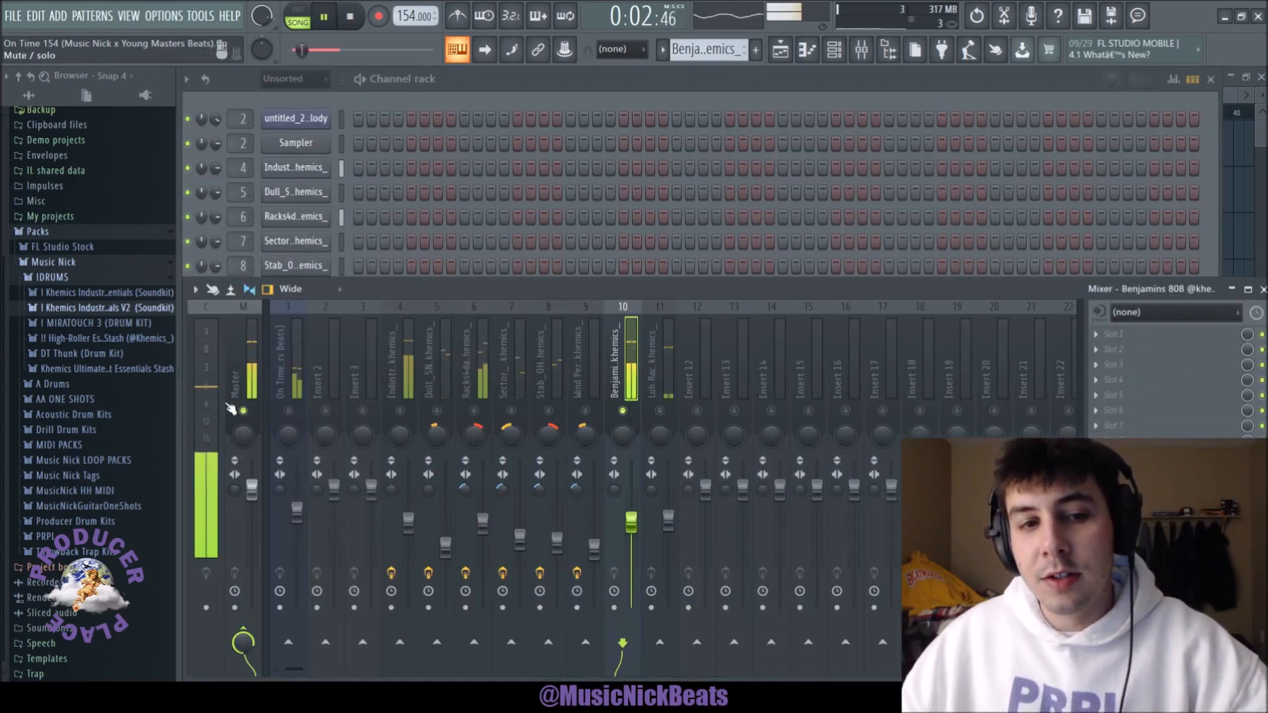
- Raise the Luh Rack Kick mixer volume to 94% and lower the level of the Industry Favorite clap
click(669, 519)
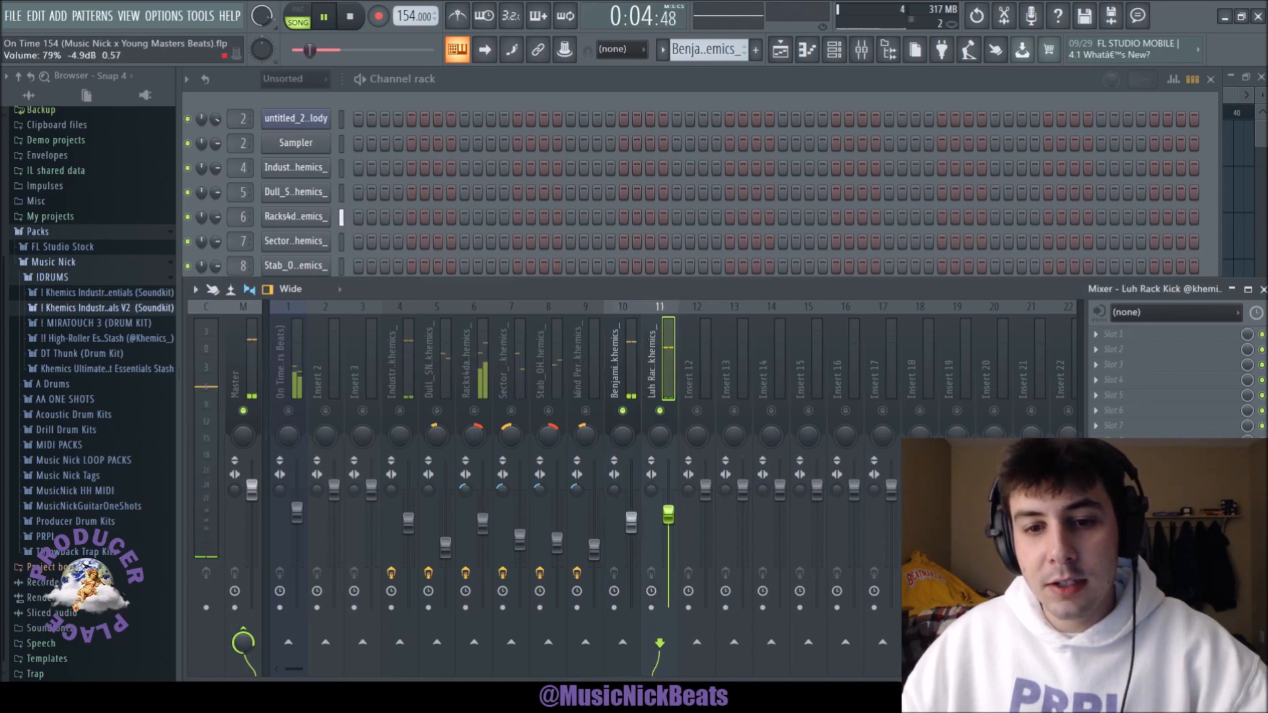
drag(668, 505, 668, 503)
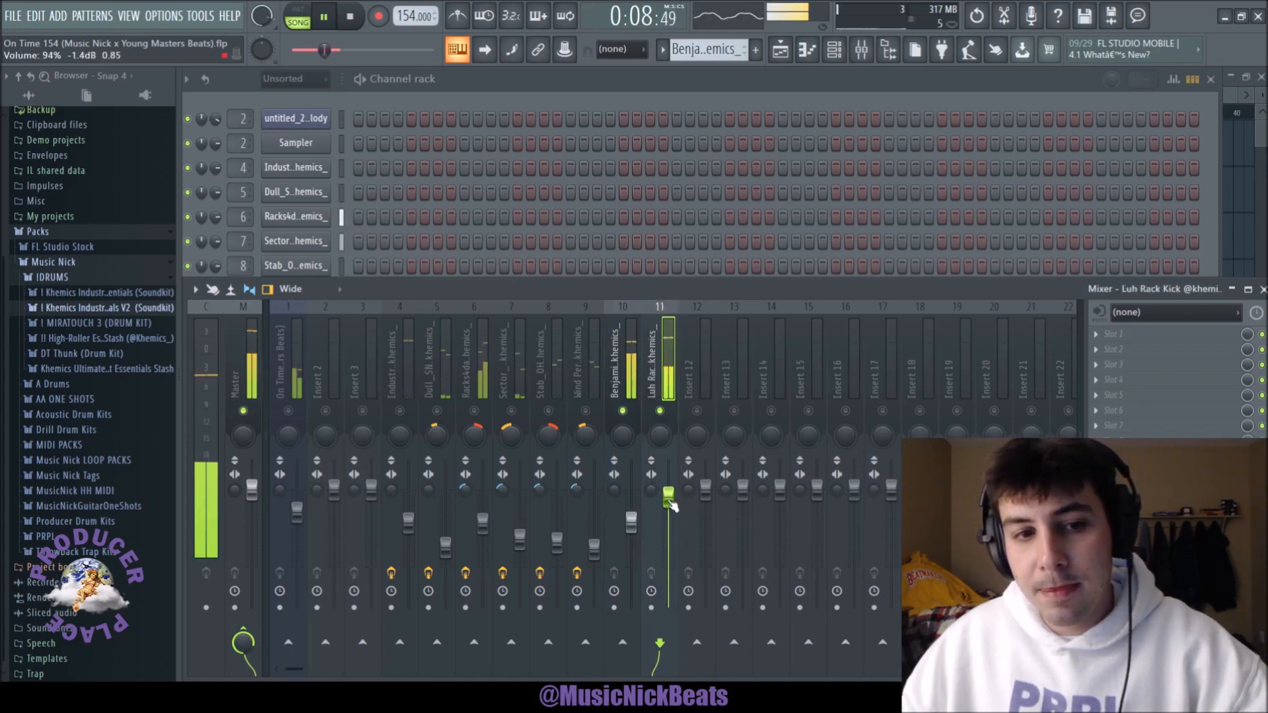
click(408, 523)
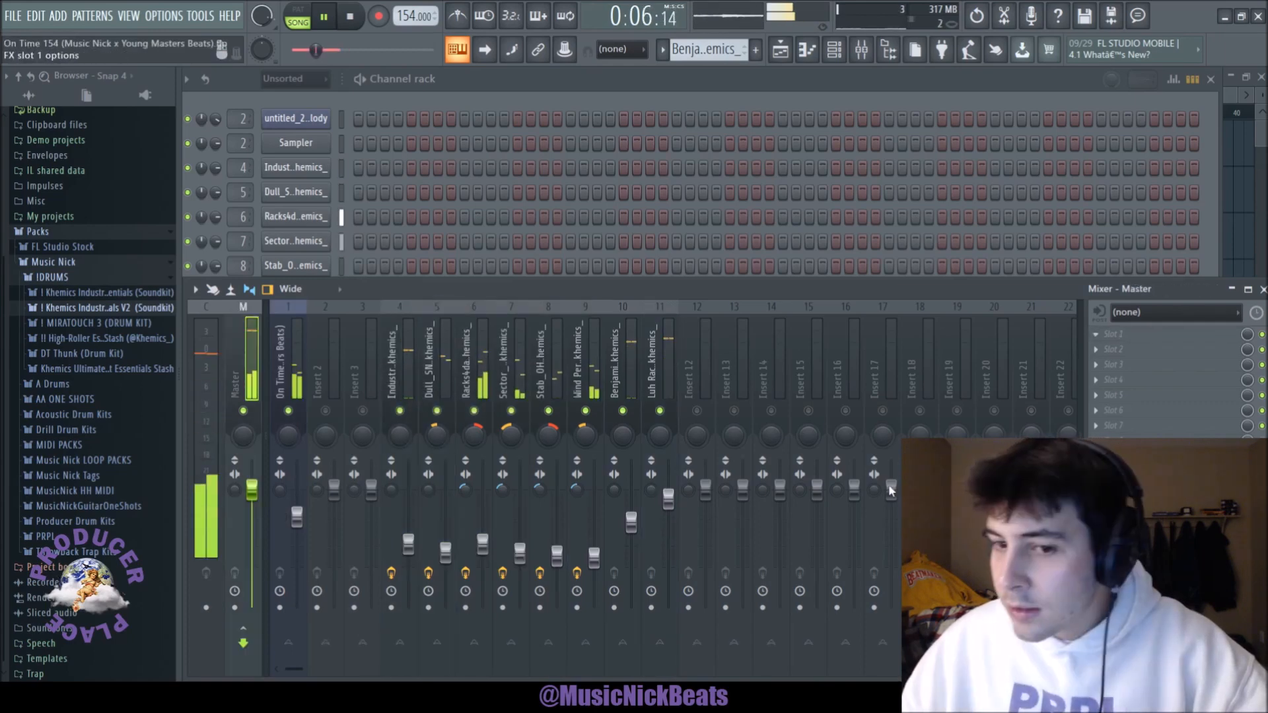
- Load TR5 Classic Clipper into the first effect slot of the Master track
click(883, 530)
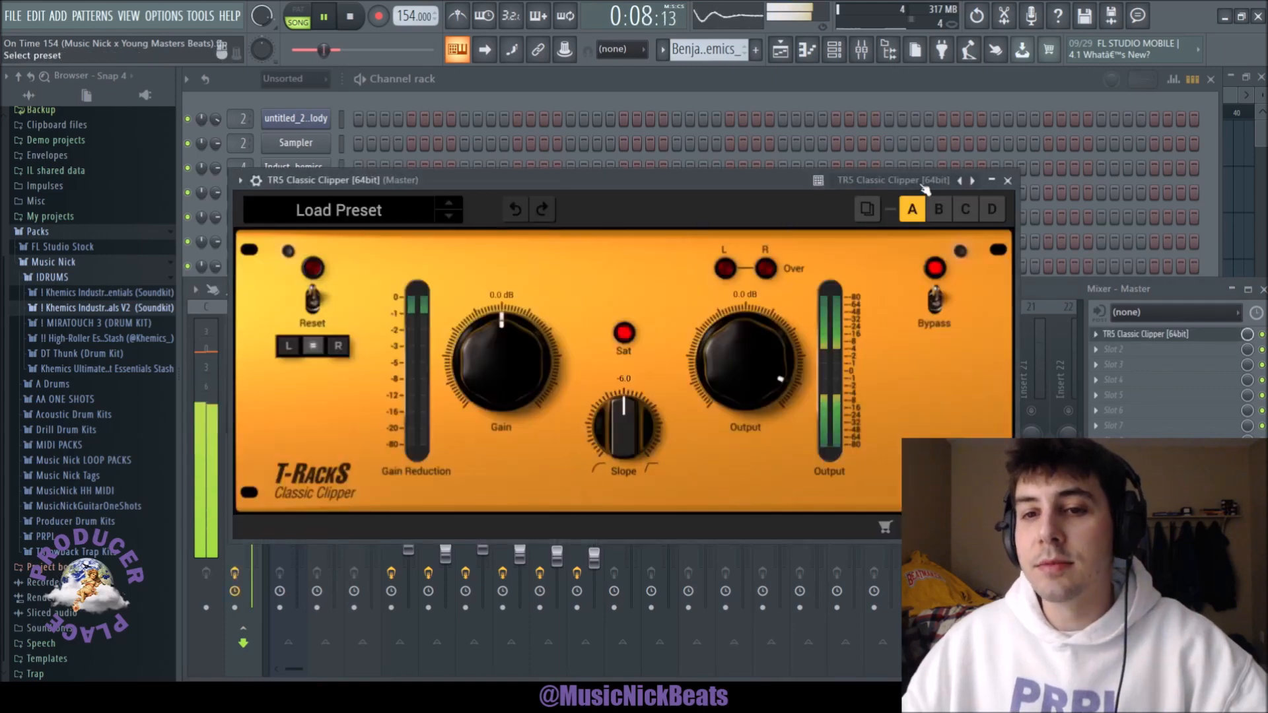
click(964, 185)
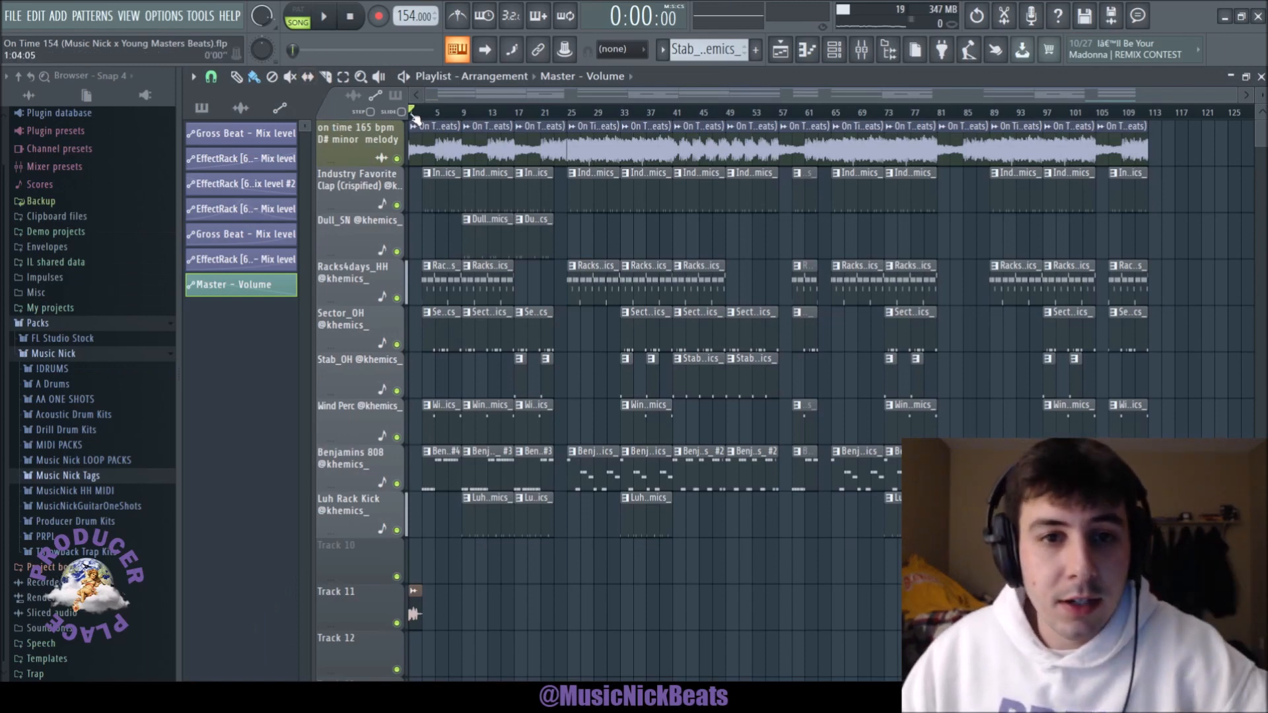
- List the patterns beside the playlist and audition the arrangement's intro and the sections starting at bars 9 and 25
click(202, 107)
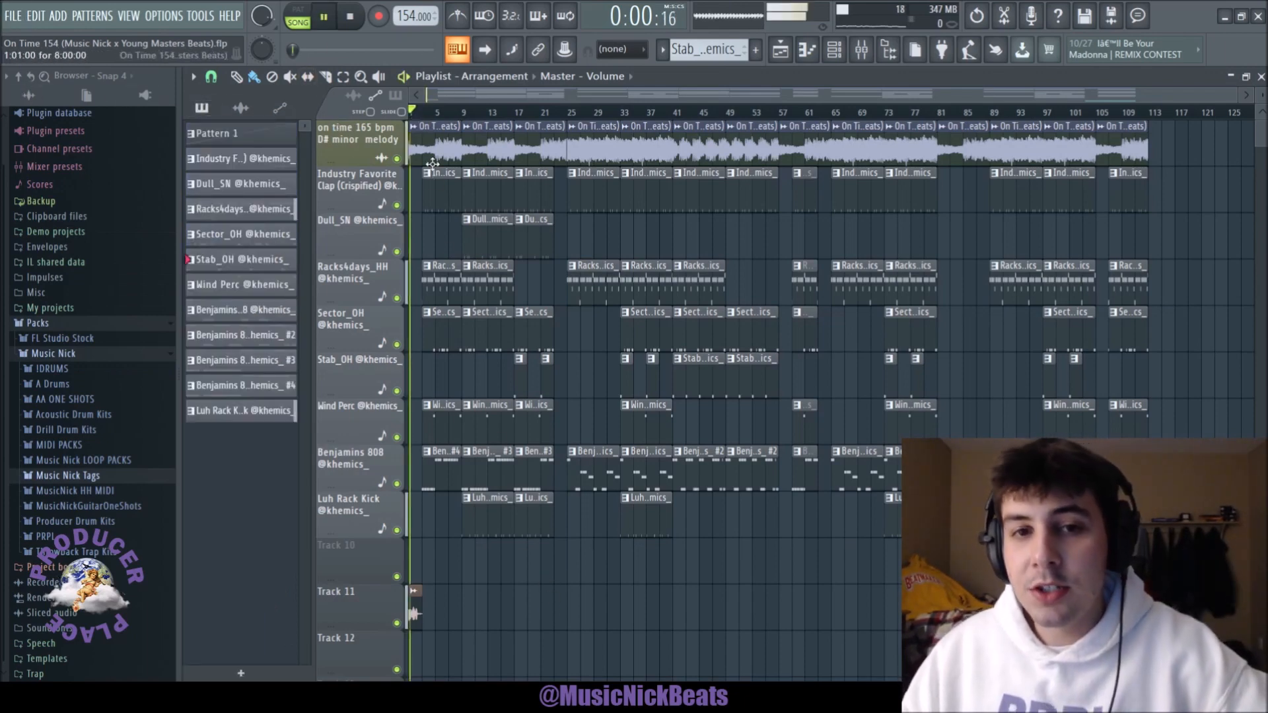
click(439, 116)
click(476, 114)
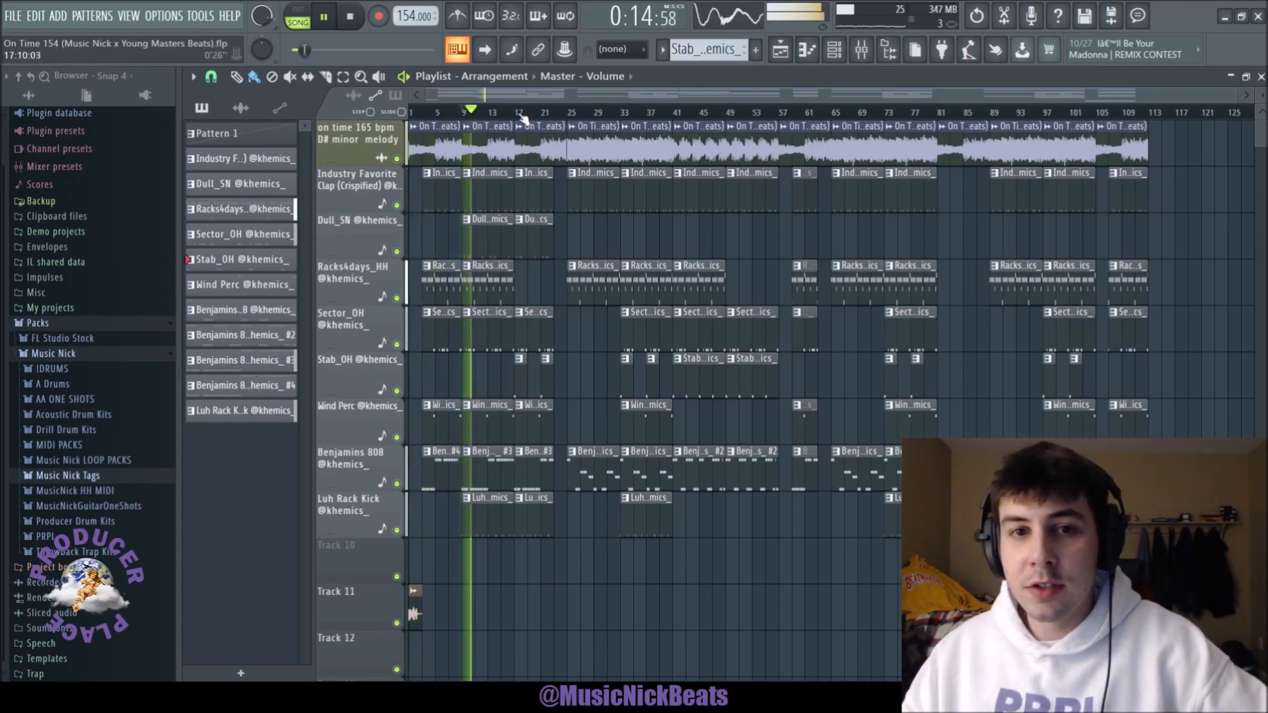
key(space)
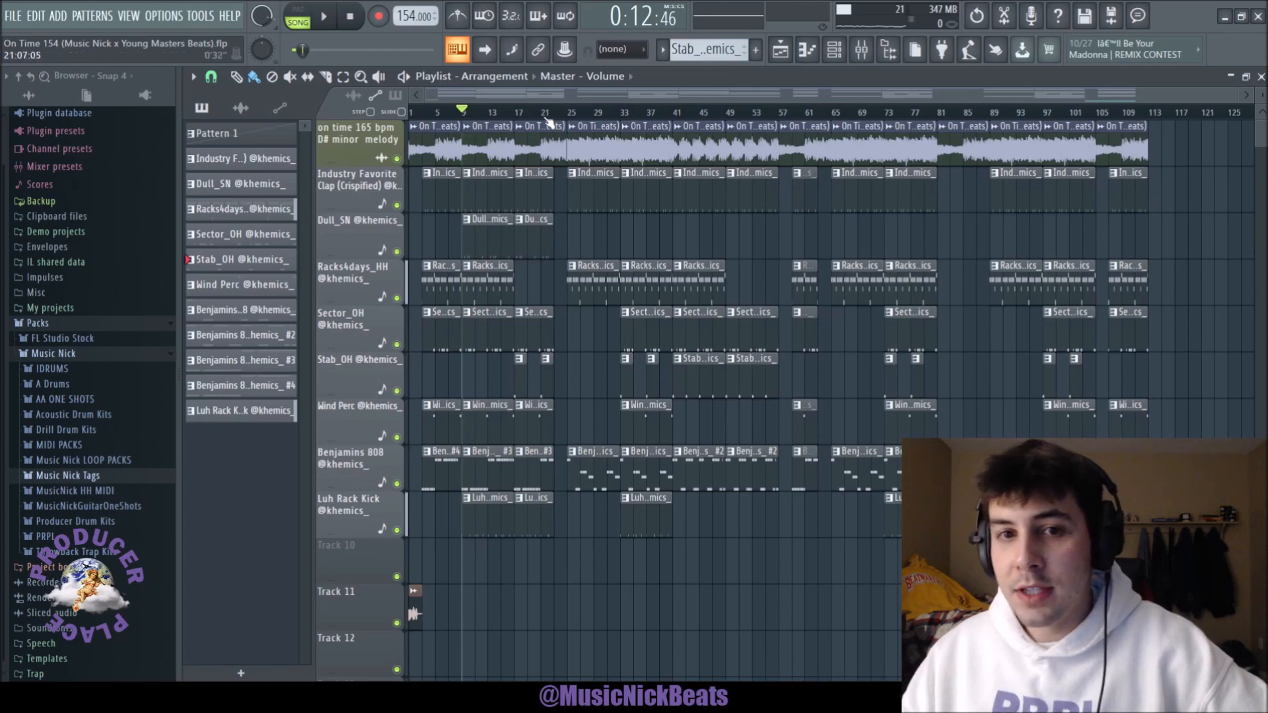
key(space)
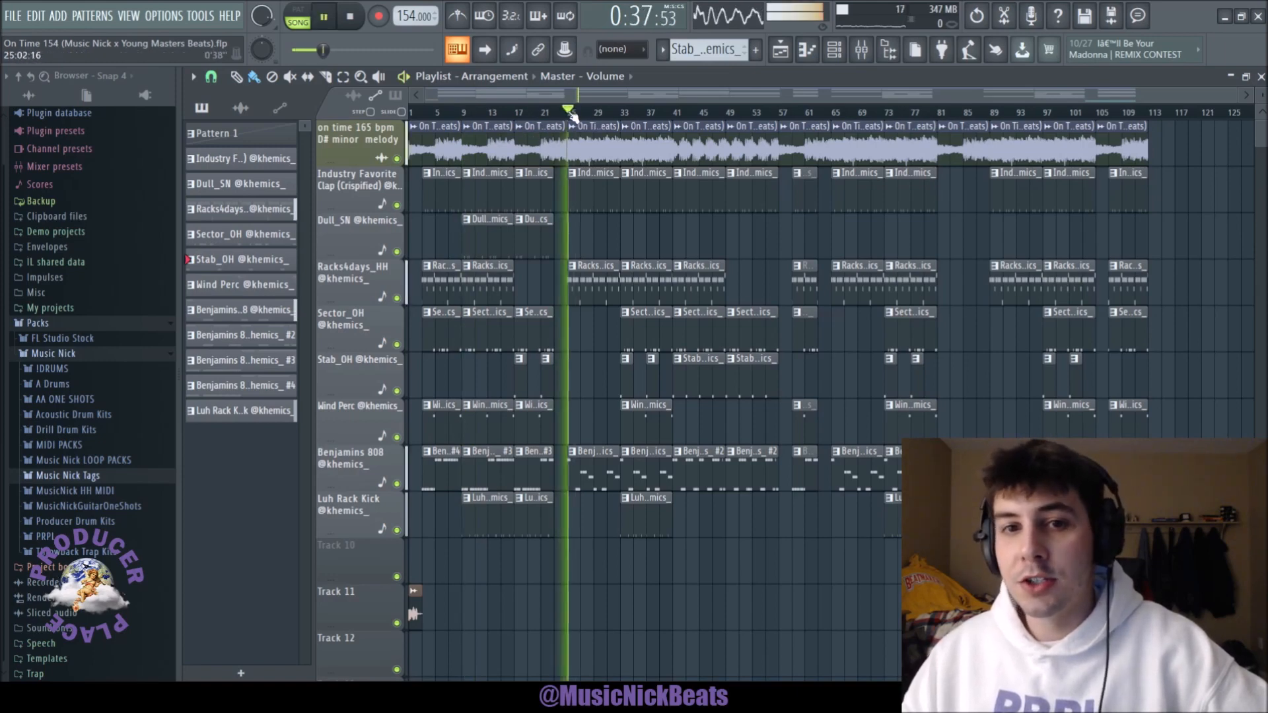
key(space)
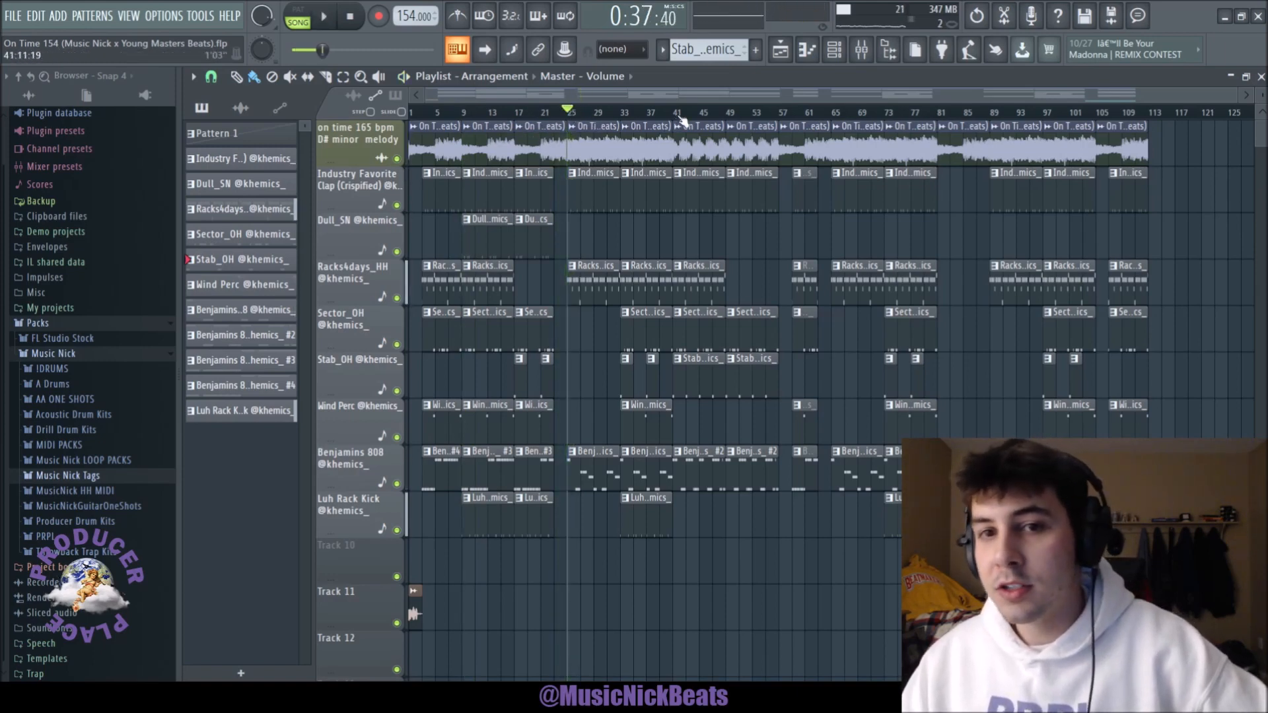
- Play back the arrangement's sections starting at bars 41 and 57
click(678, 115)
key(space)
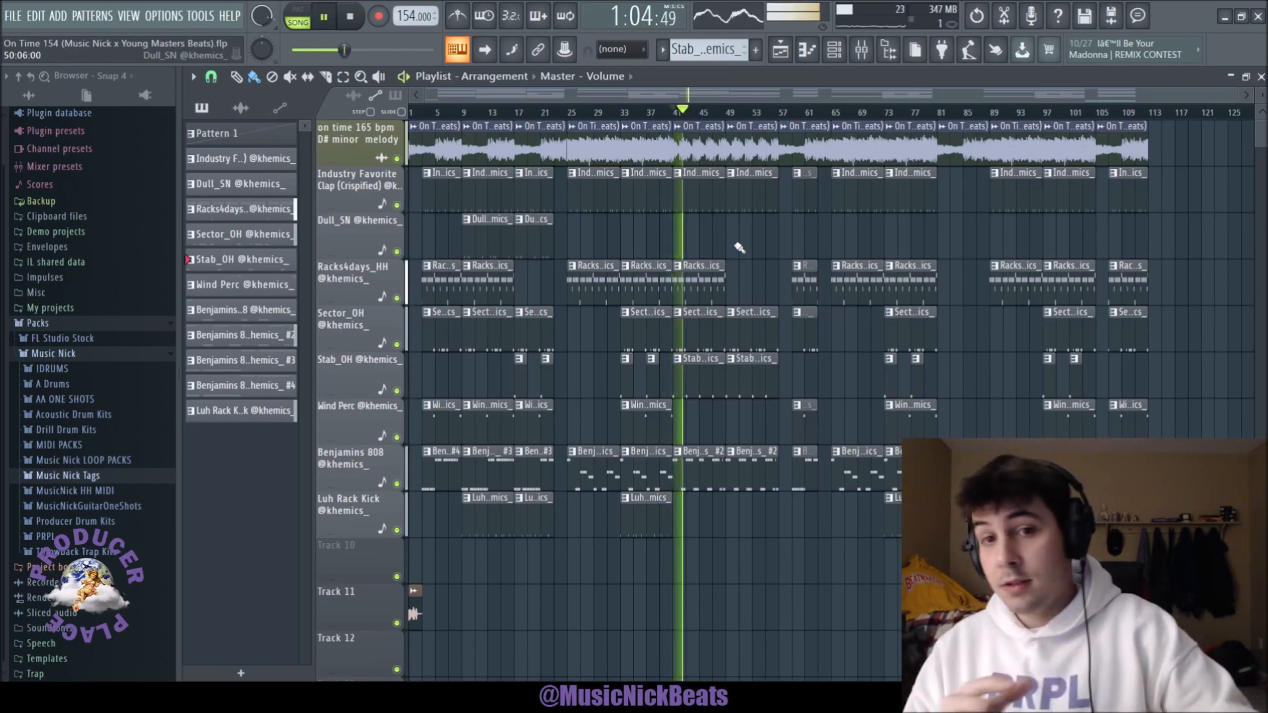
key(space)
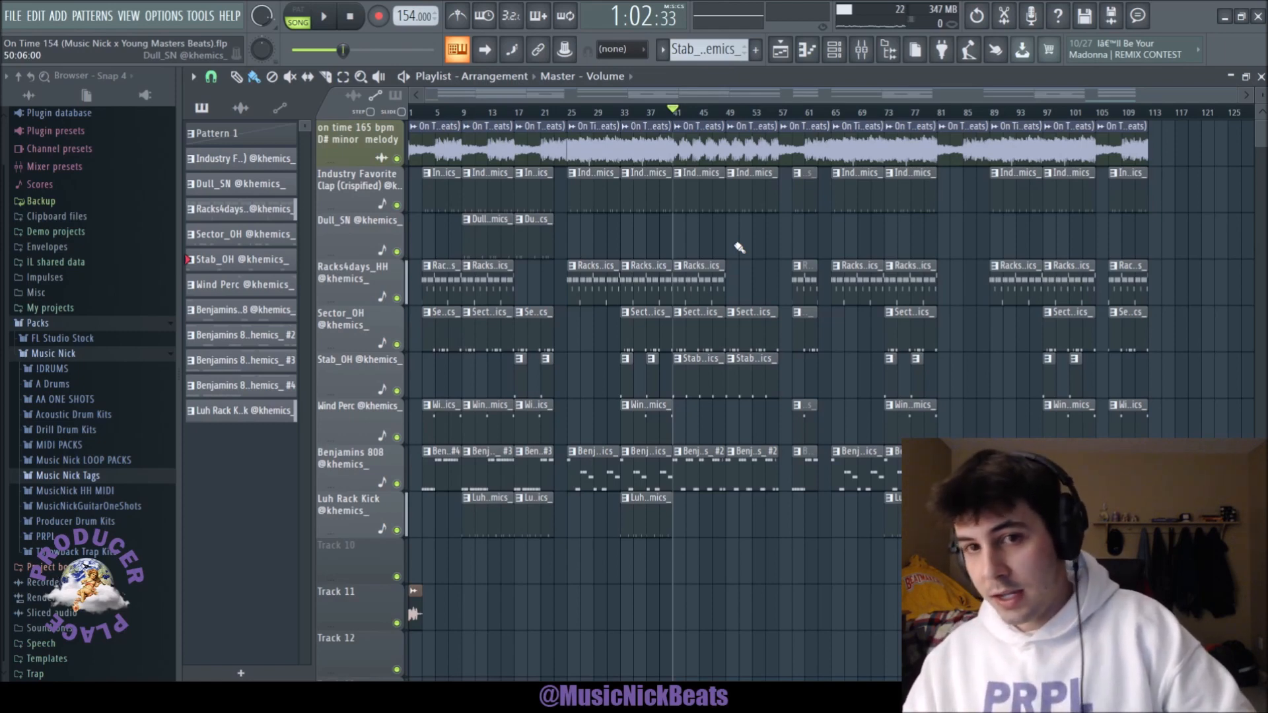
key(space)
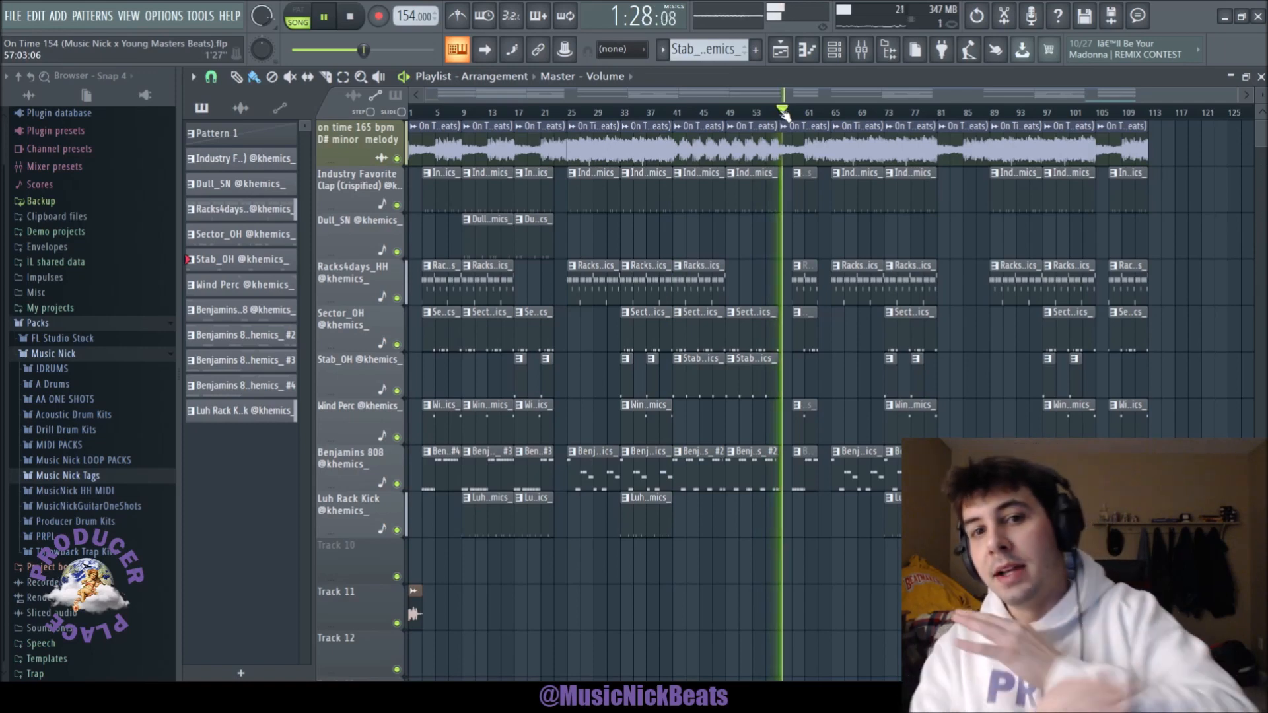
- Play excerpts of the arrangement from about bar 64 to the outro near bar 109, and restart playback from the beginning
click(829, 111)
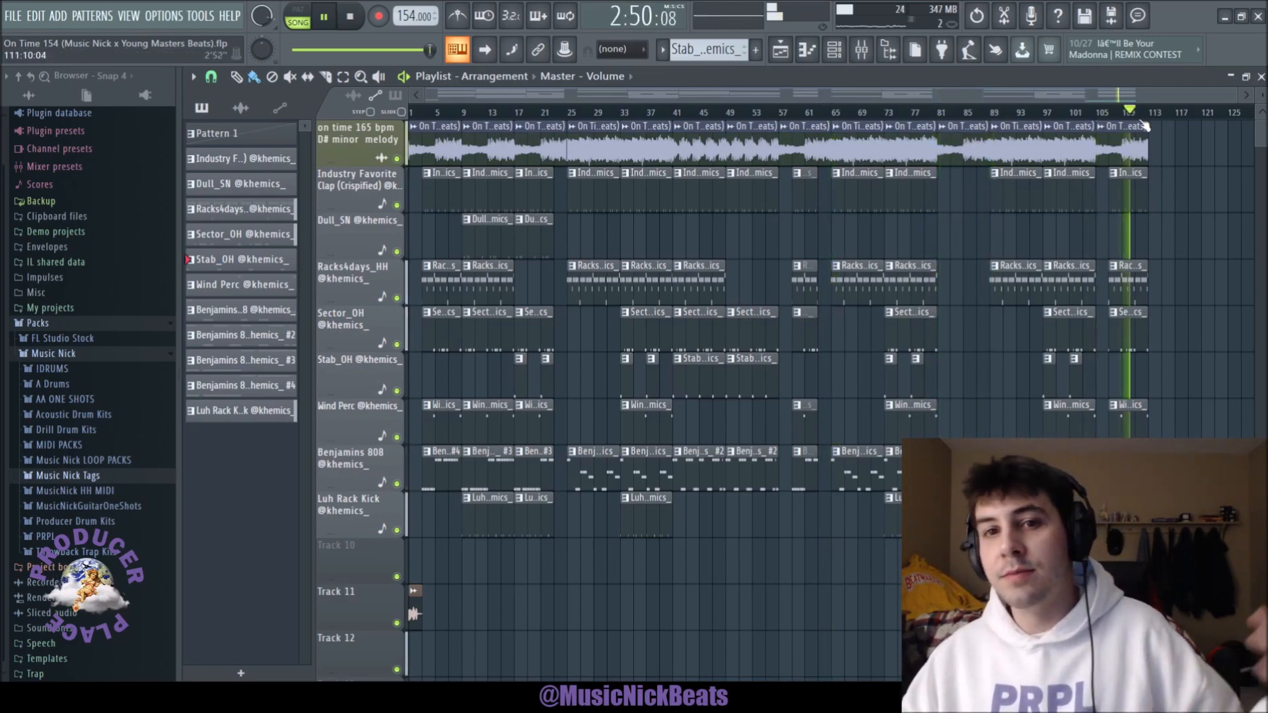
key(space)
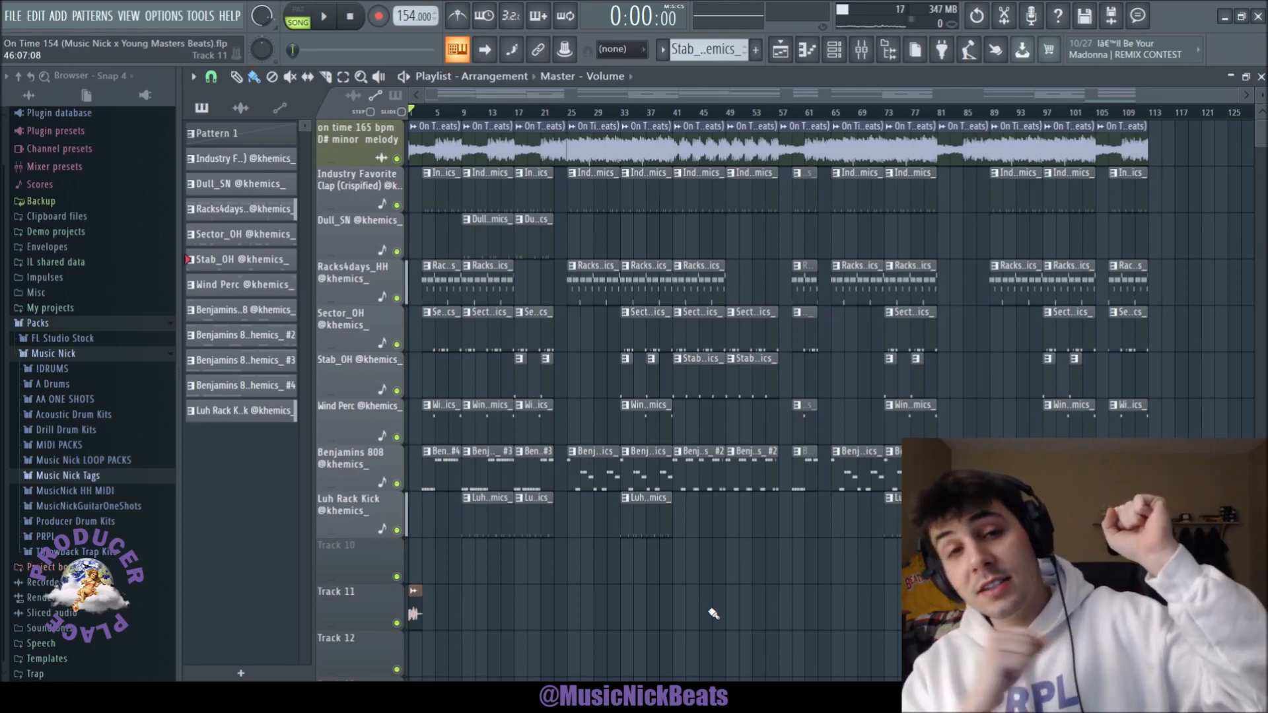
click(333, 18)
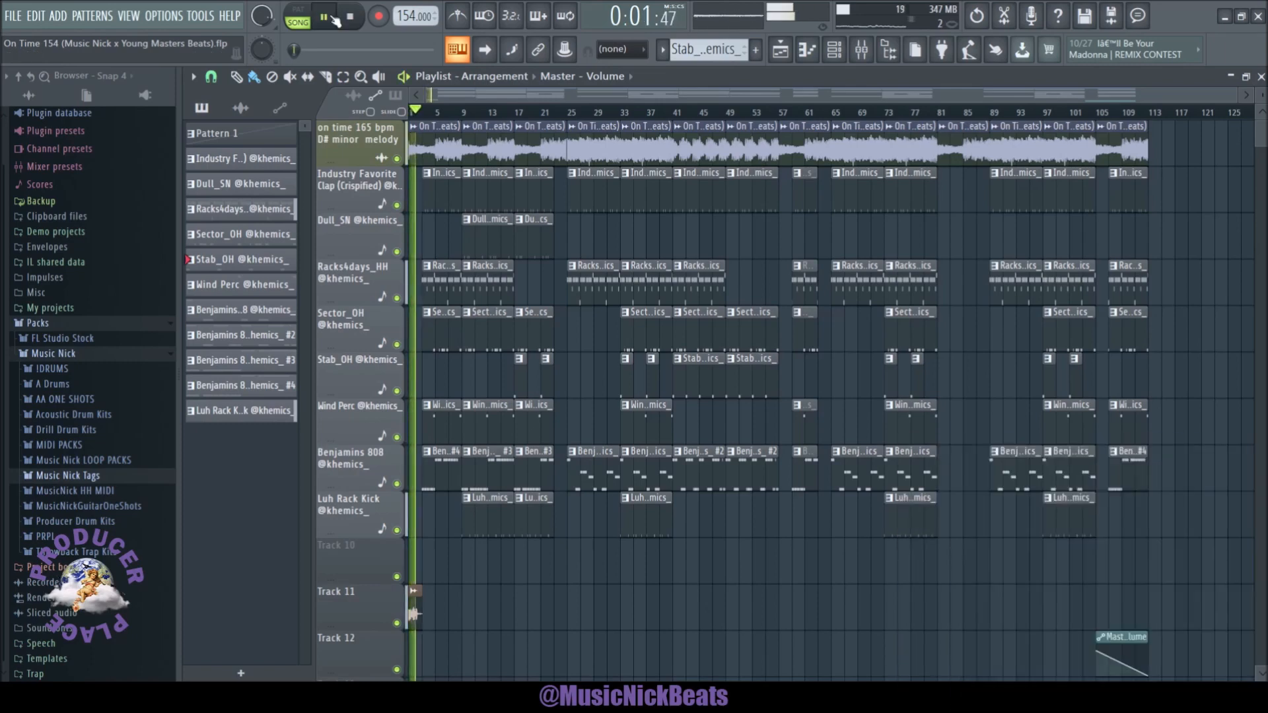